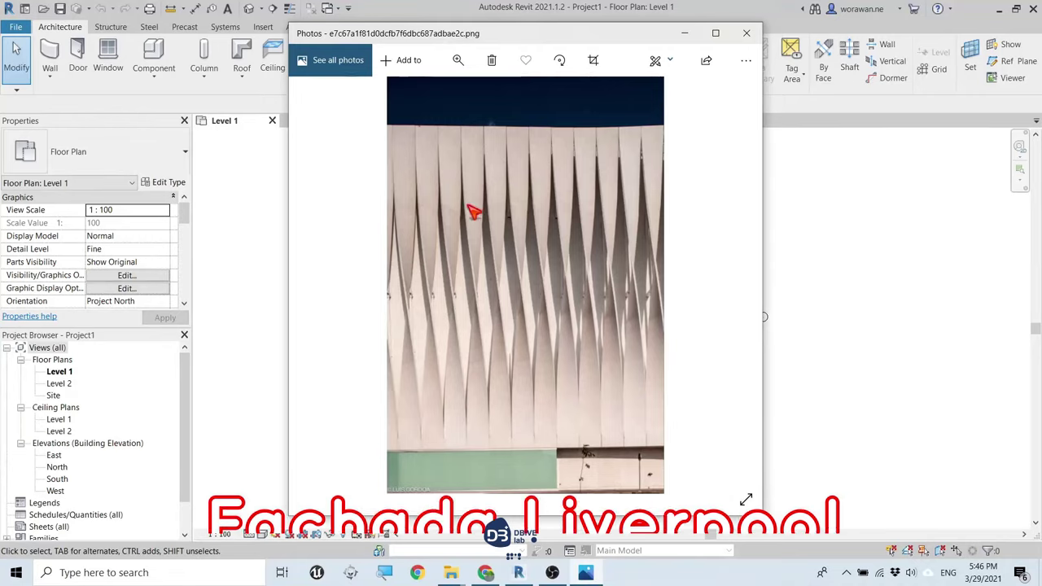
- Browse back through two twisted-fin facade reference photos, then close the Photos viewer
left_click(321, 284)
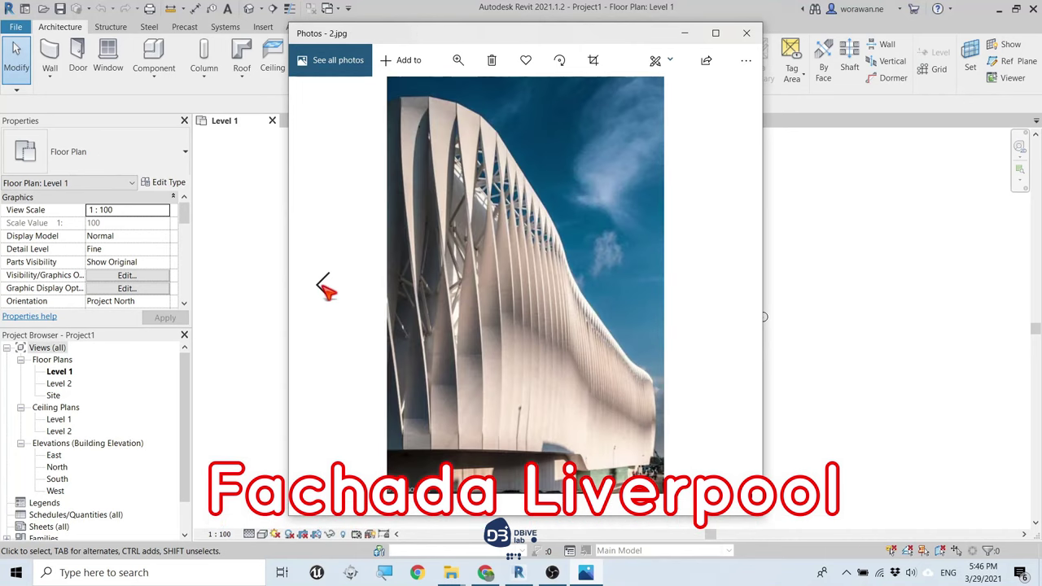
left_click(324, 285)
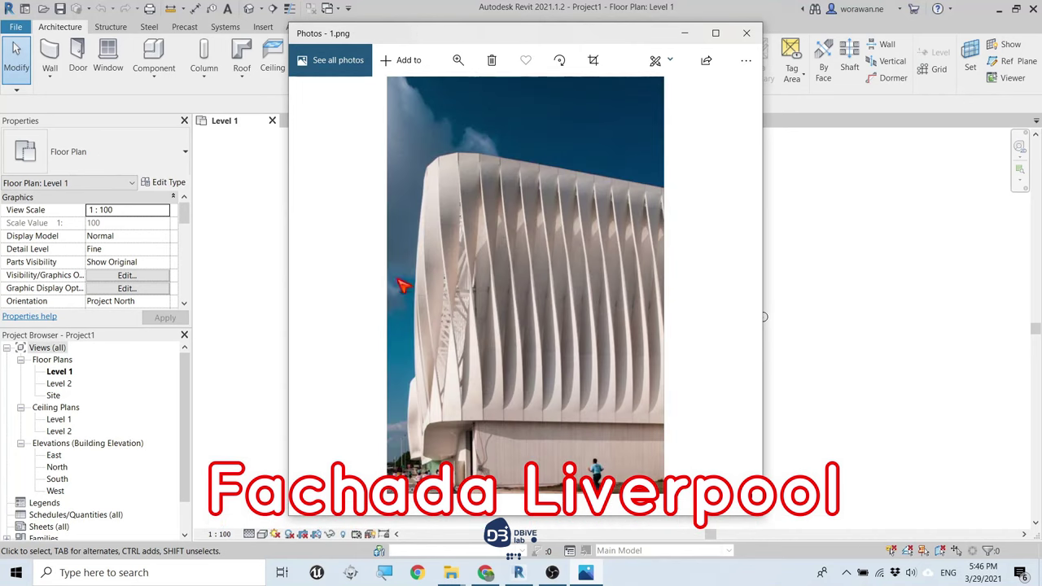
left_click(686, 34)
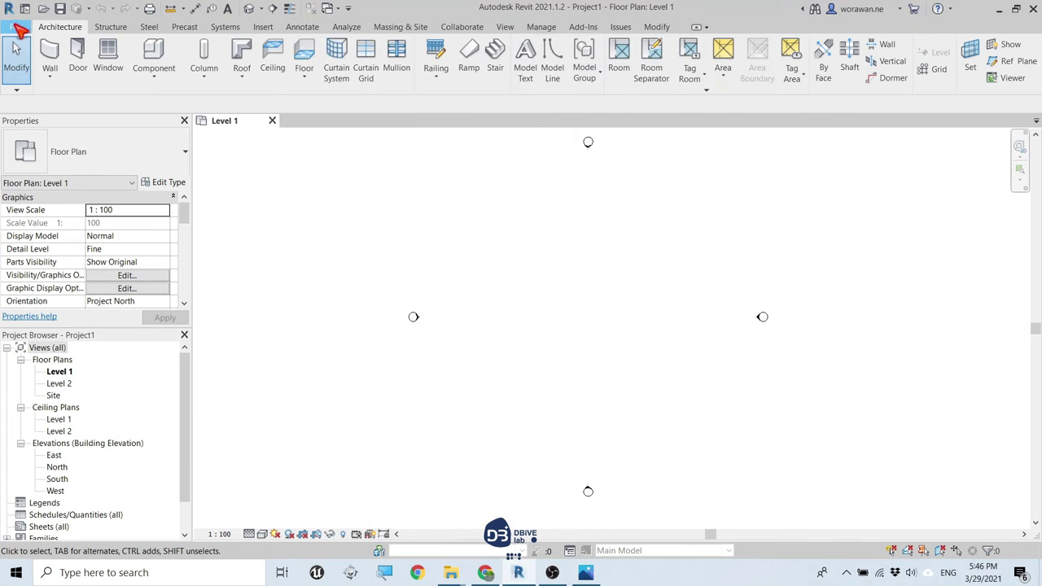
- Create a new family from the English Metric Generic Model Pattern Based template
left_click(15, 26)
mouse_move(45, 79)
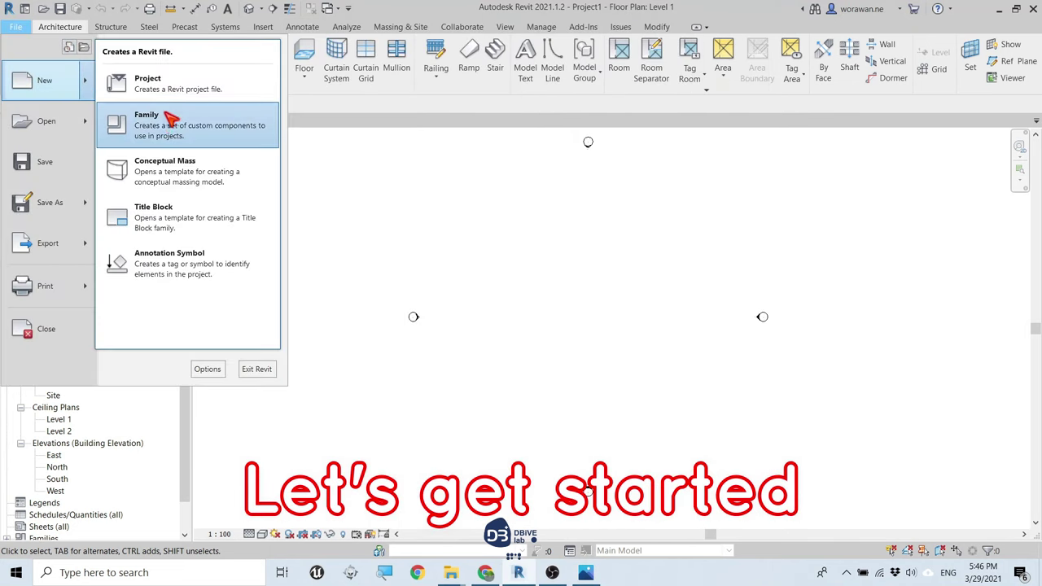
left_click(172, 119)
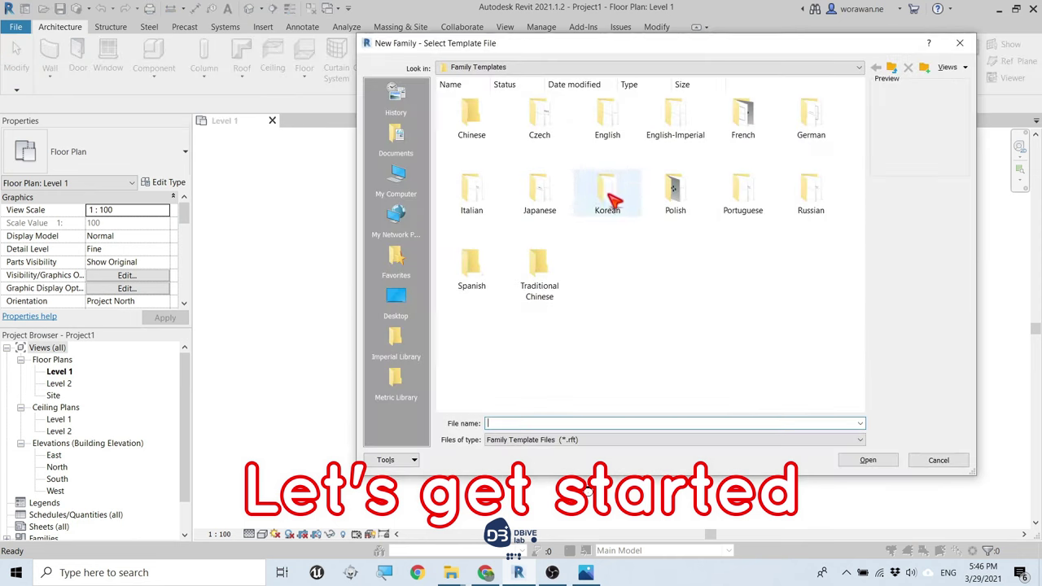
double_click(604, 118)
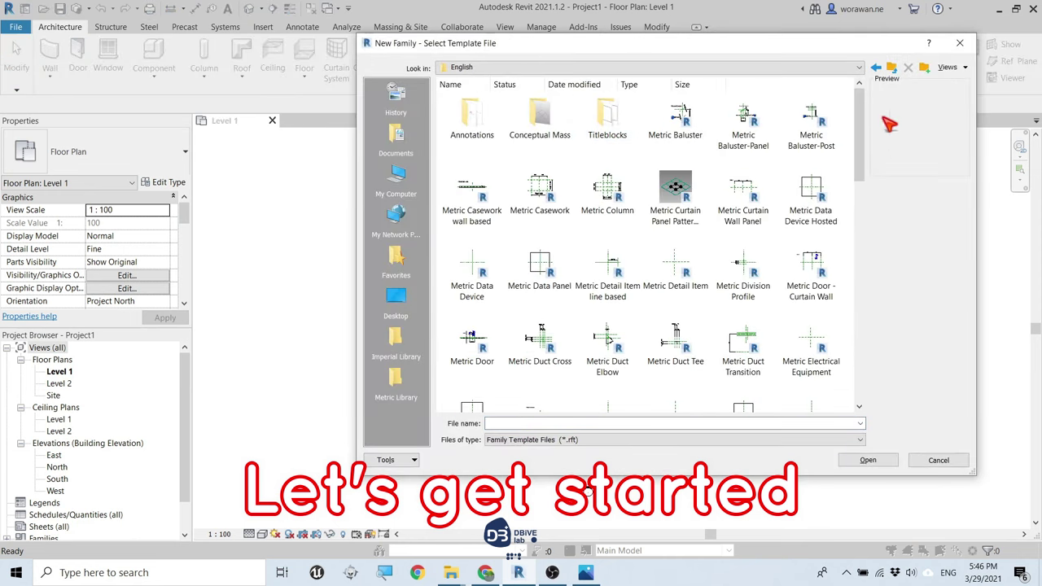
left_click_drag(859, 130, 861, 232)
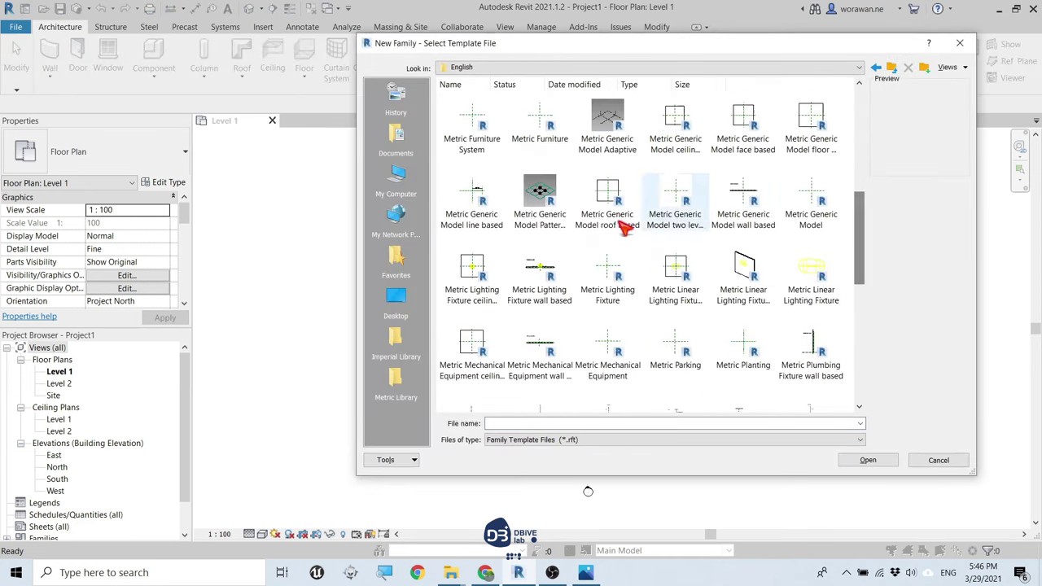
left_click(540, 210)
left_click(840, 461)
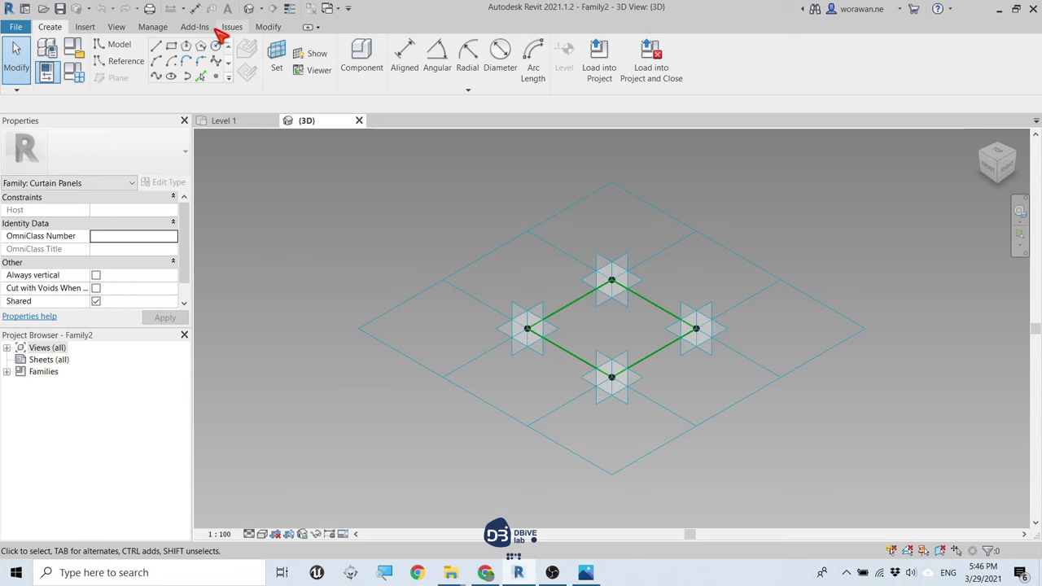
- Set project length units to Meters, 2 decimal places, m symbol, then select the tile grid
left_click(152, 27)
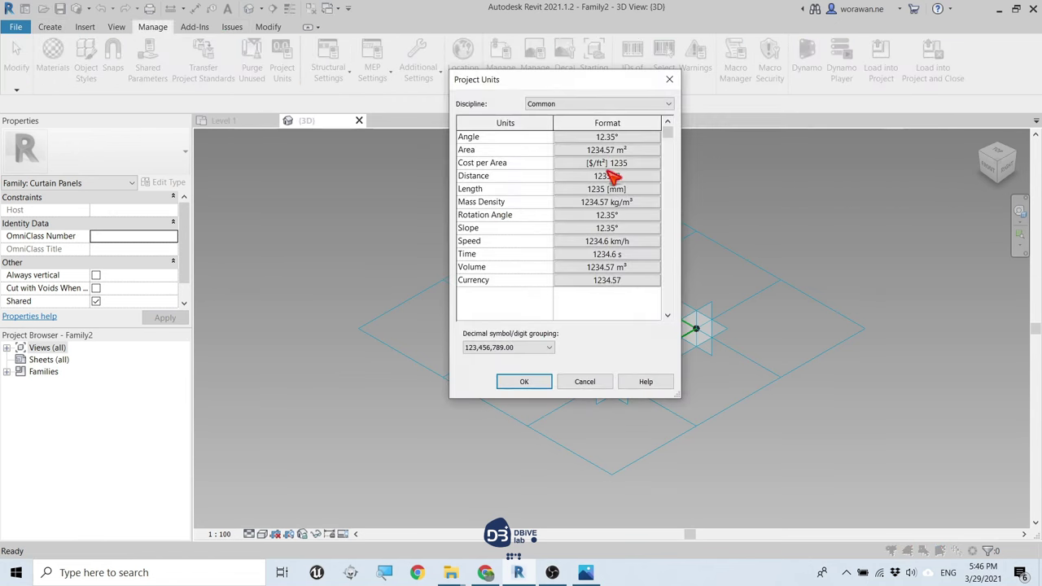
left_click(631, 195)
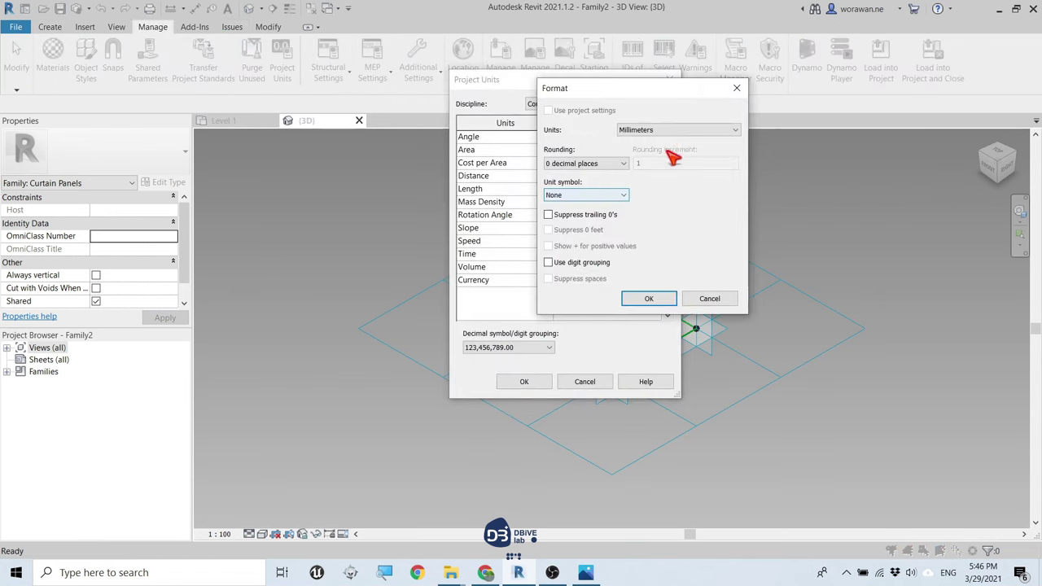
left_click(676, 130)
left_click(643, 177)
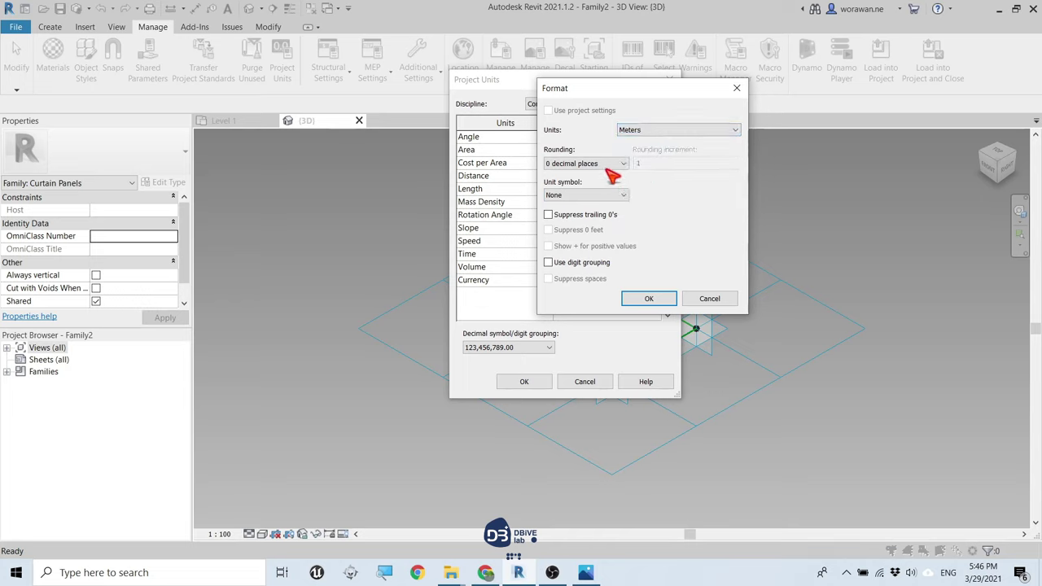
left_click(586, 164)
left_click(580, 218)
left_click(580, 196)
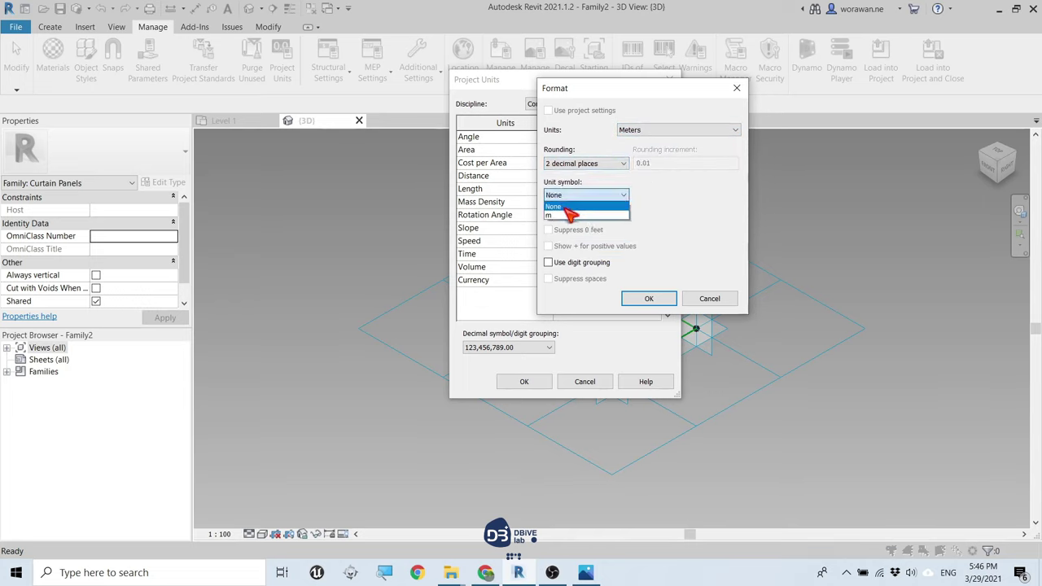
left_click(648, 298)
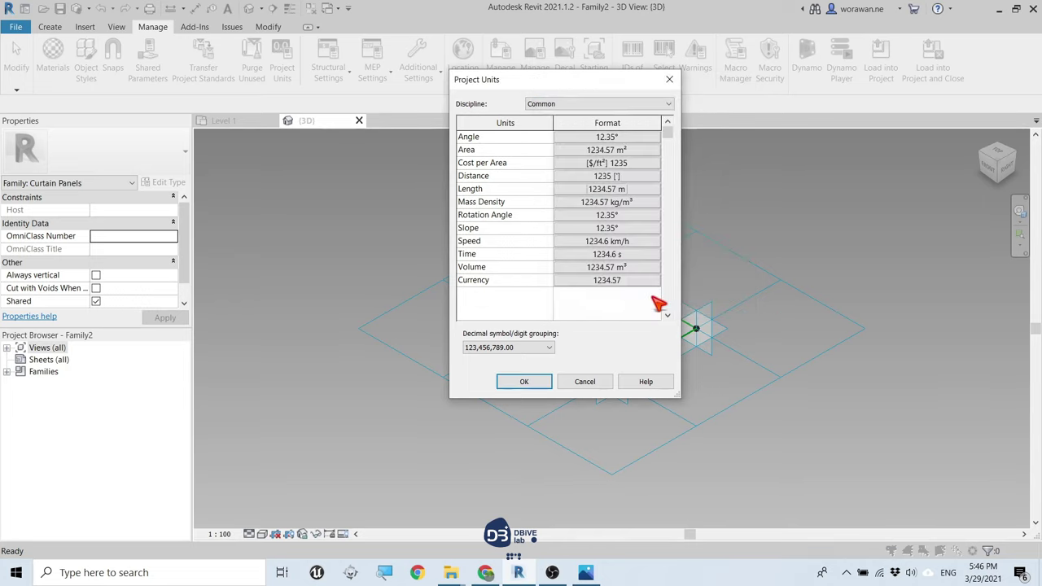
left_click(522, 383)
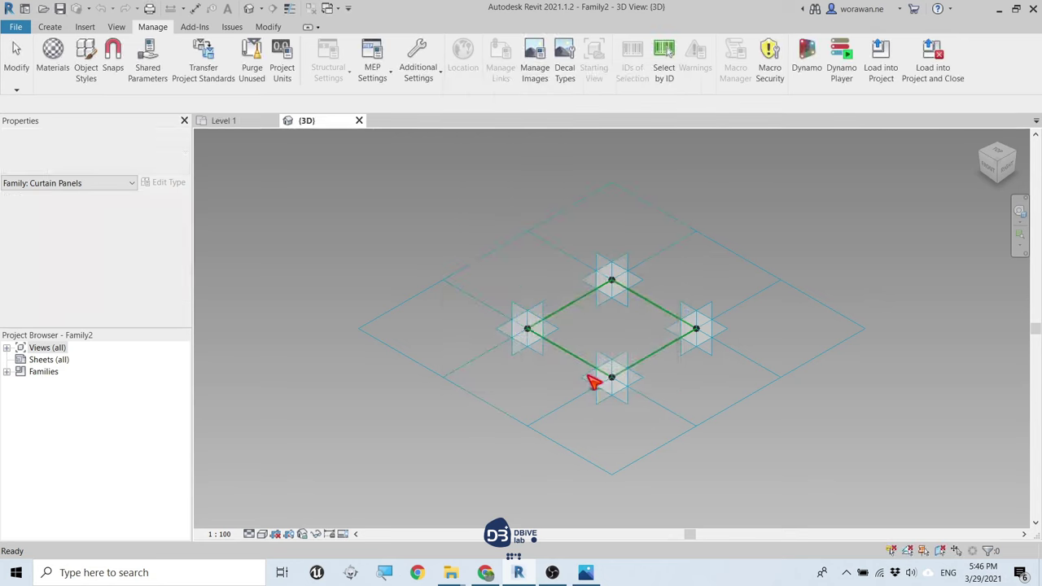
left_click(442, 282)
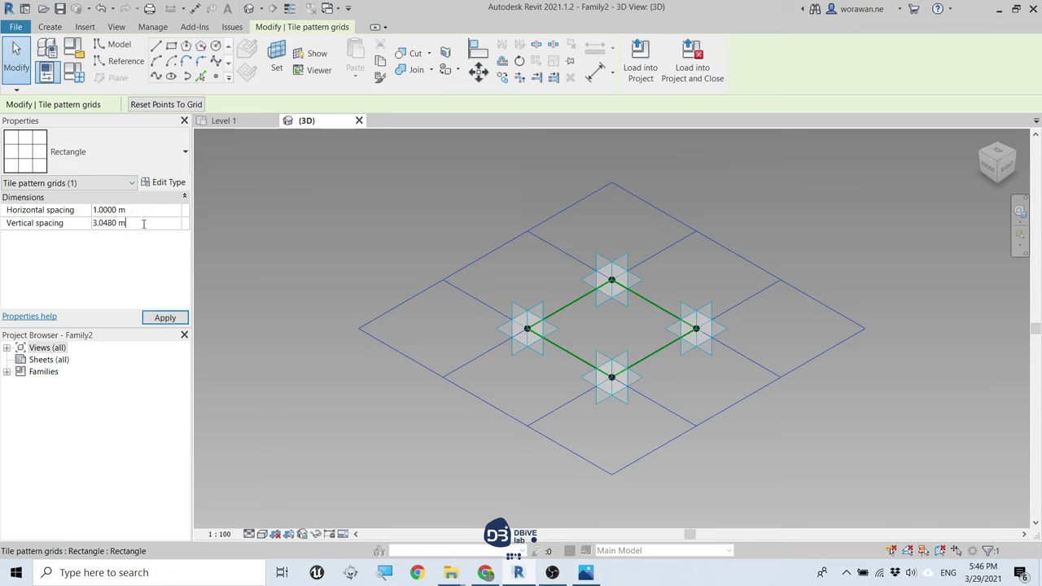
- Apply 10 m horizontal and 1 m vertical spacing to the tile pattern grid
left_click(175, 317)
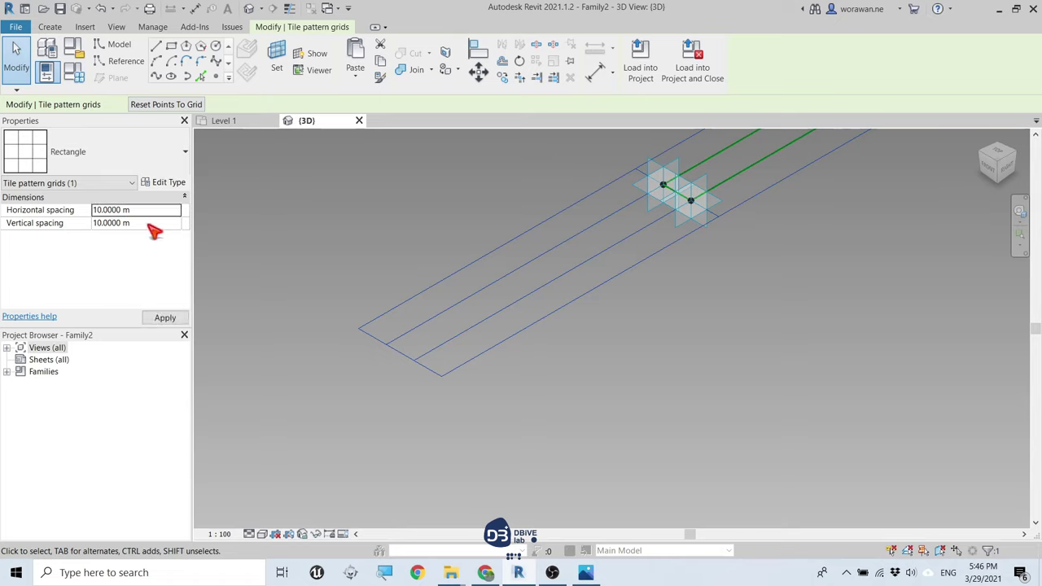
left_click(165, 317)
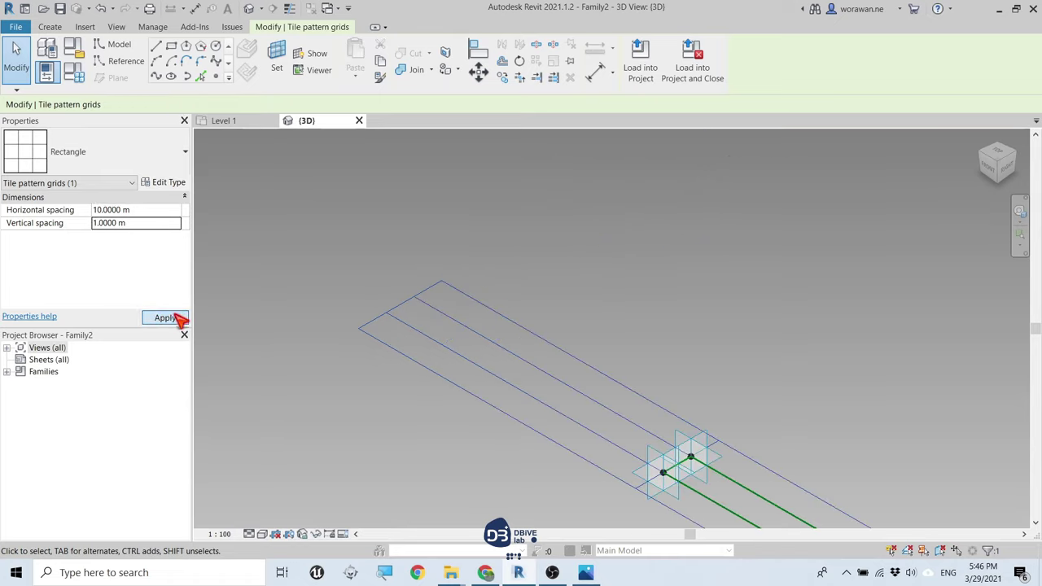
left_click(412, 191)
mouse_move(784, 366)
middle_mouse_down()
mouse_move(727, 329)
mouse_move(680, 259)
mouse_move(633, 263)
mouse_move(488, 232)
middle_mouse_up()
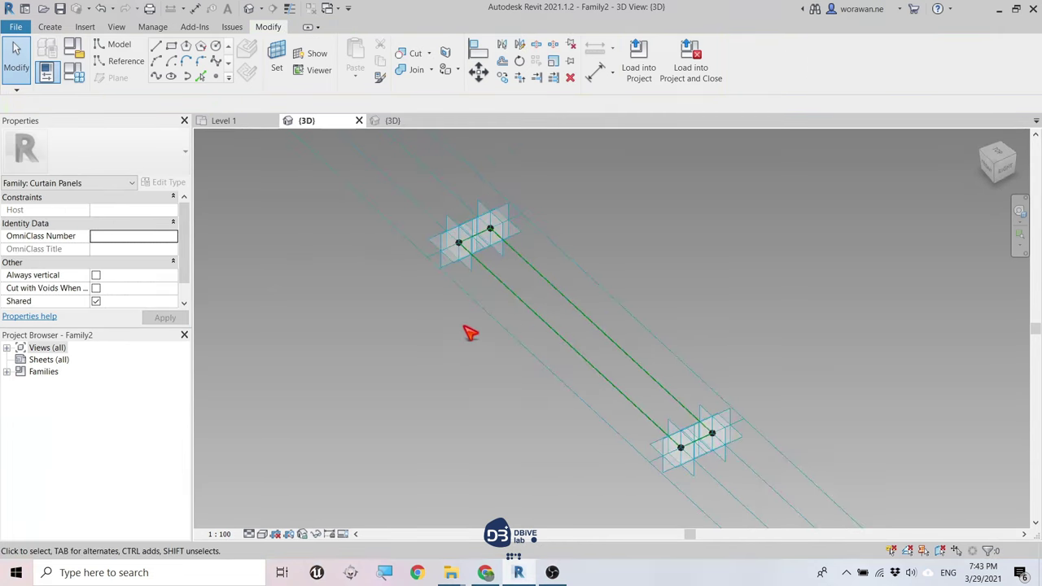
- Orbit toward the panel strip's near end and choose a work plane there
mouse_move(467, 330)
middle_mouse_down("shift")
mouse_move(407, 333)
mouse_move(367, 309)
middle_mouse_up("shift")
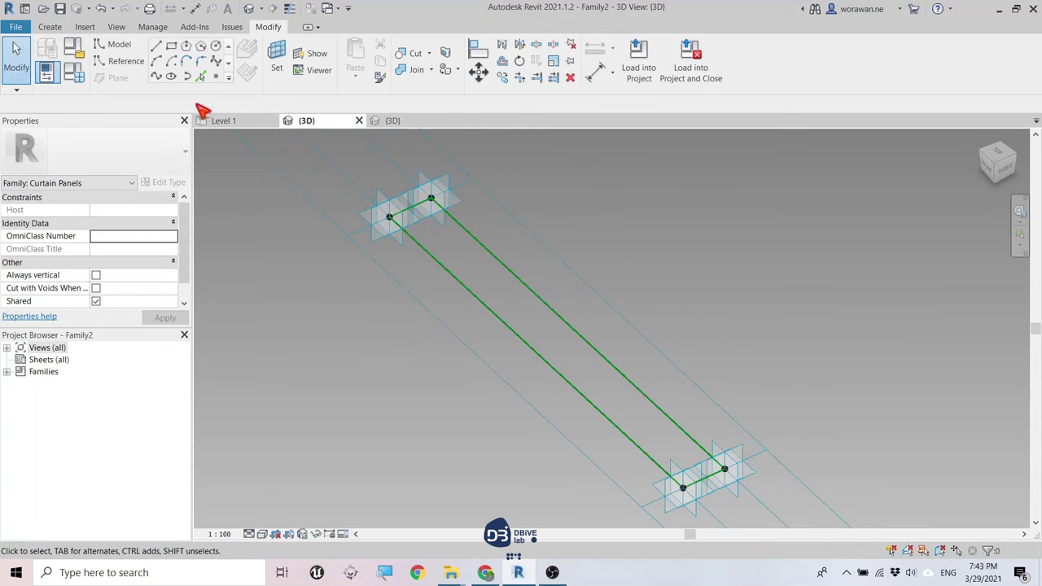
left_click(281, 69)
key("Escape")
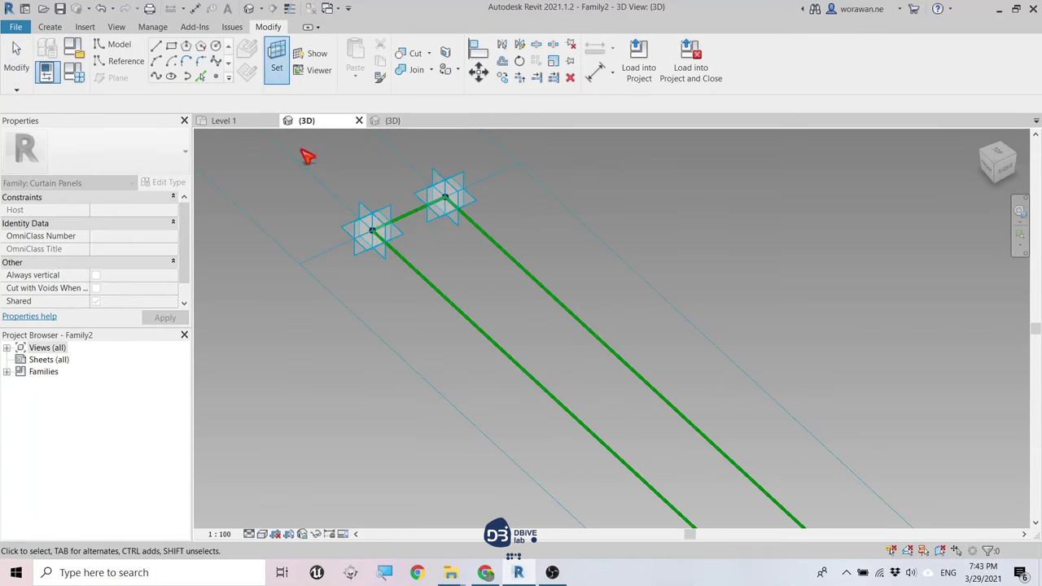
key("l")
key("i")
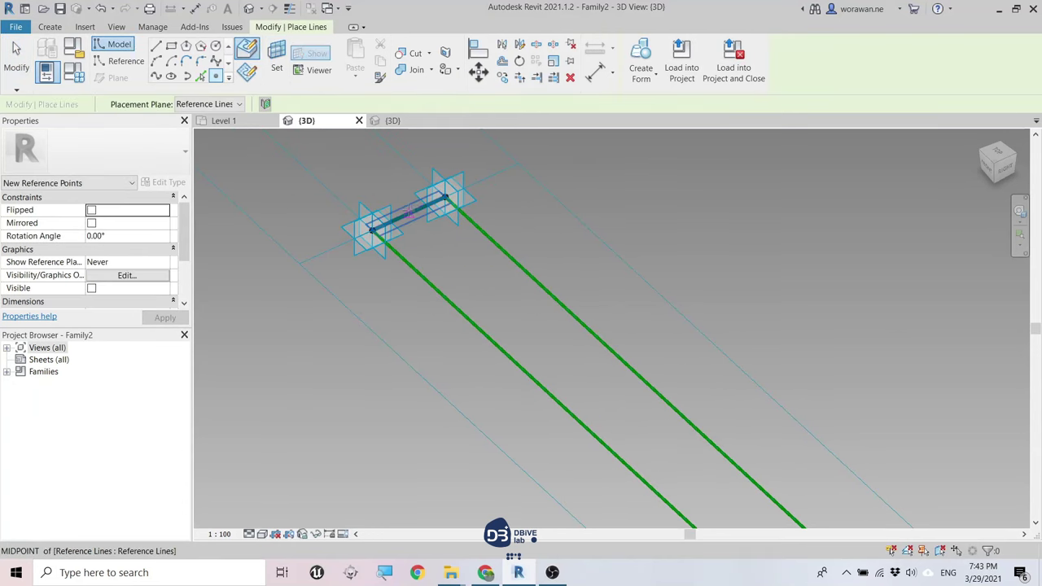
middle_click_drag(333, 174, 436, 272, "shift")
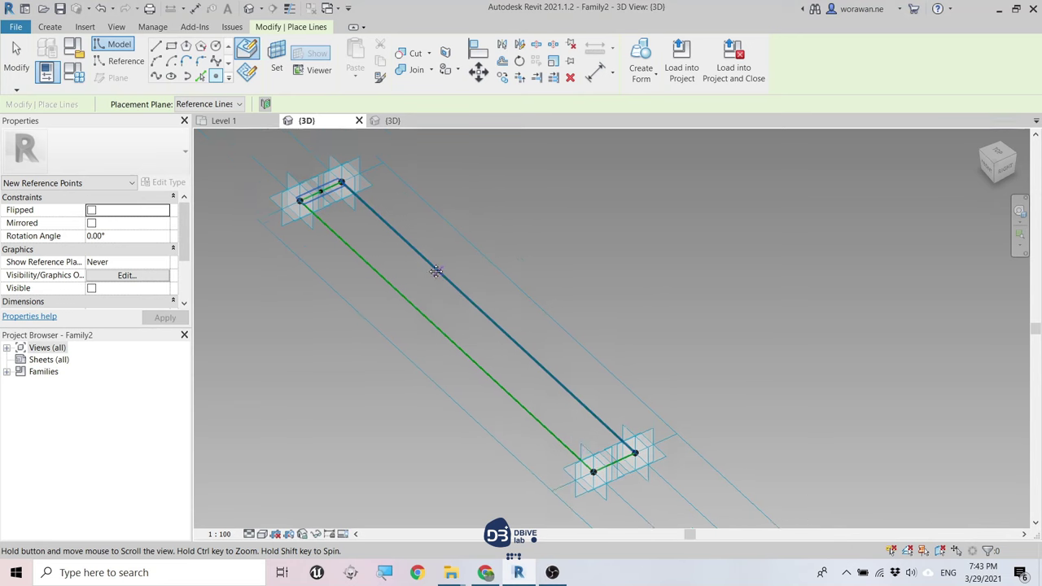
left_click(277, 56)
scroll(602, 464, "up", 3)
scroll(586, 450, "up", 1)
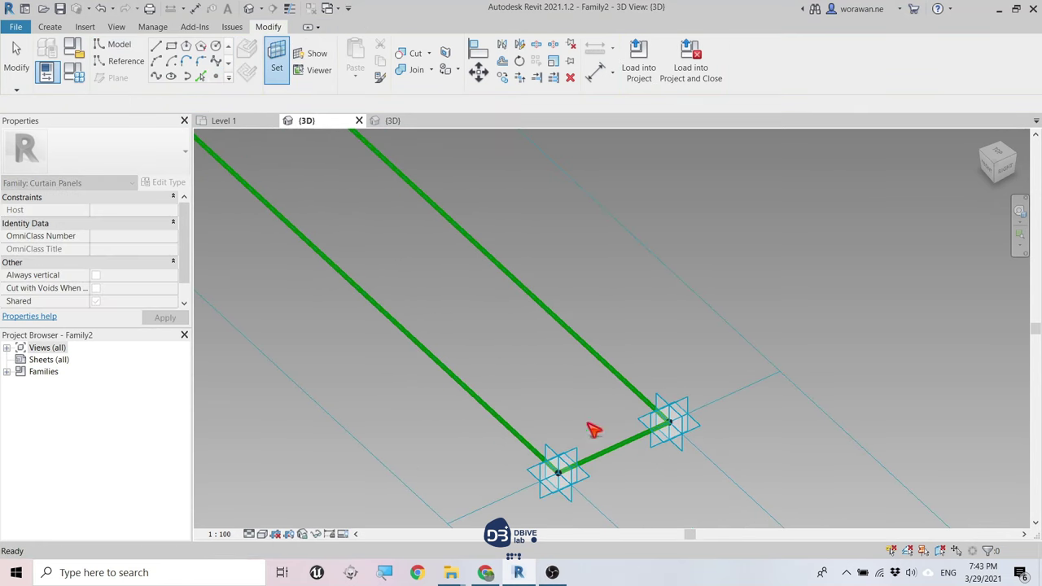
- Place reference points with PT on the reference lines at the edge midpoints
key("p")
key("t")
left_click(615, 446)
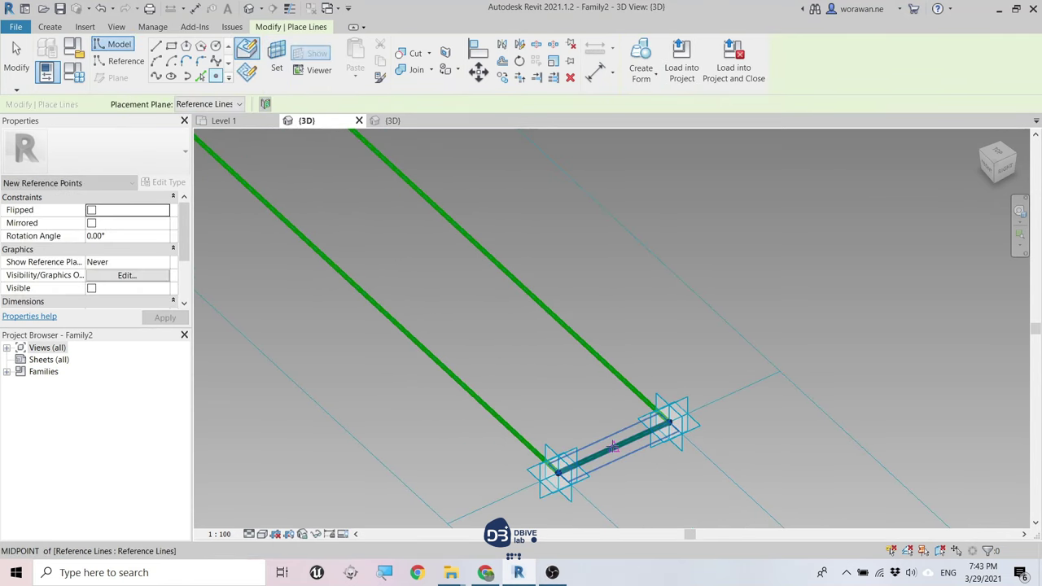
scroll(592, 409, "down", 2)
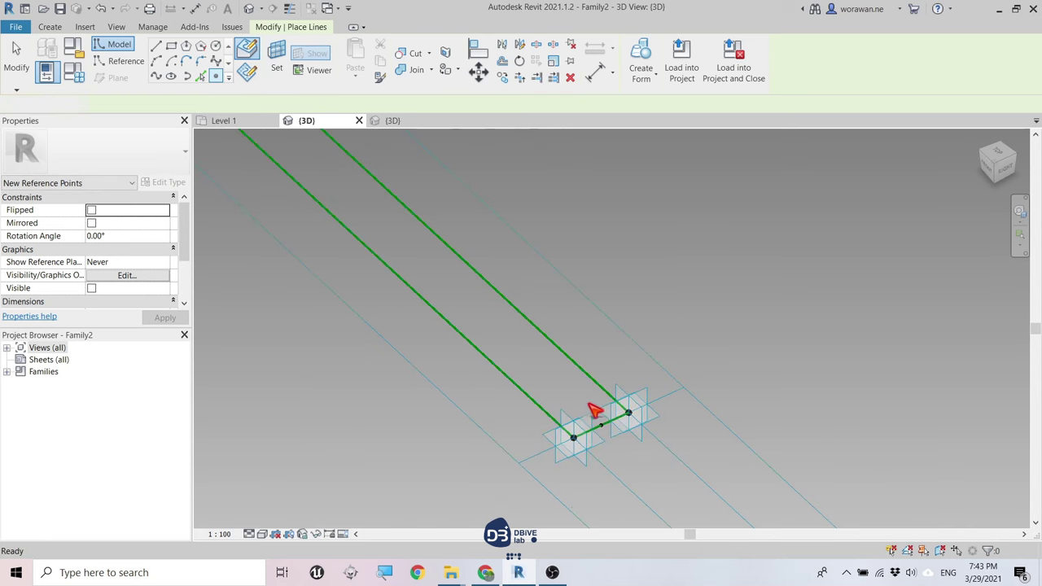
key("Escape")
middle_click_drag(593, 409, 398, 250)
- Join both midpoint reference points with a spline set as a reference line, then view top-down
left_click_drag(392, 244, 438, 297)
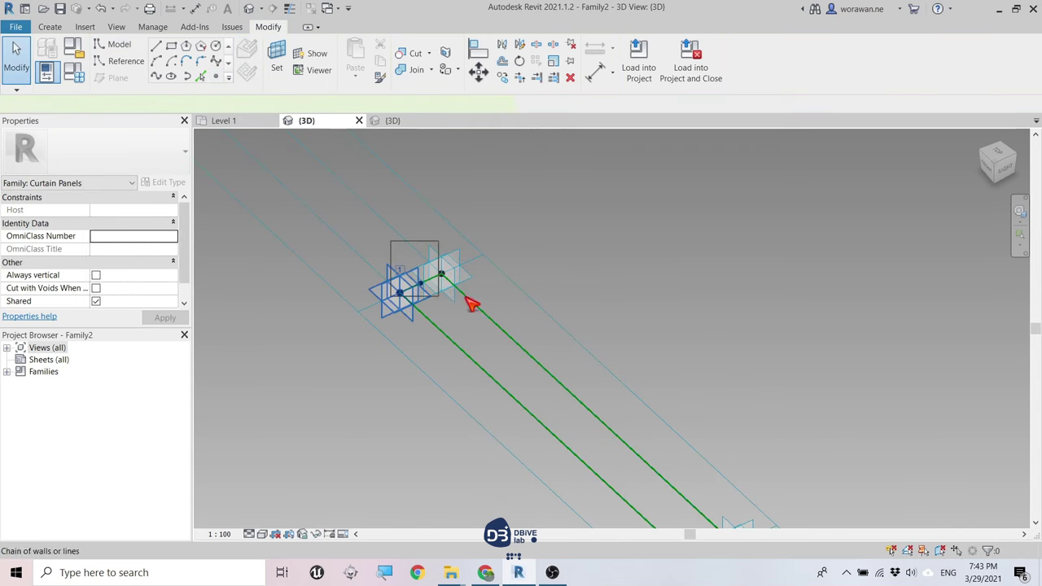
middle_click_drag(618, 216, 572, 216)
key("Escape")
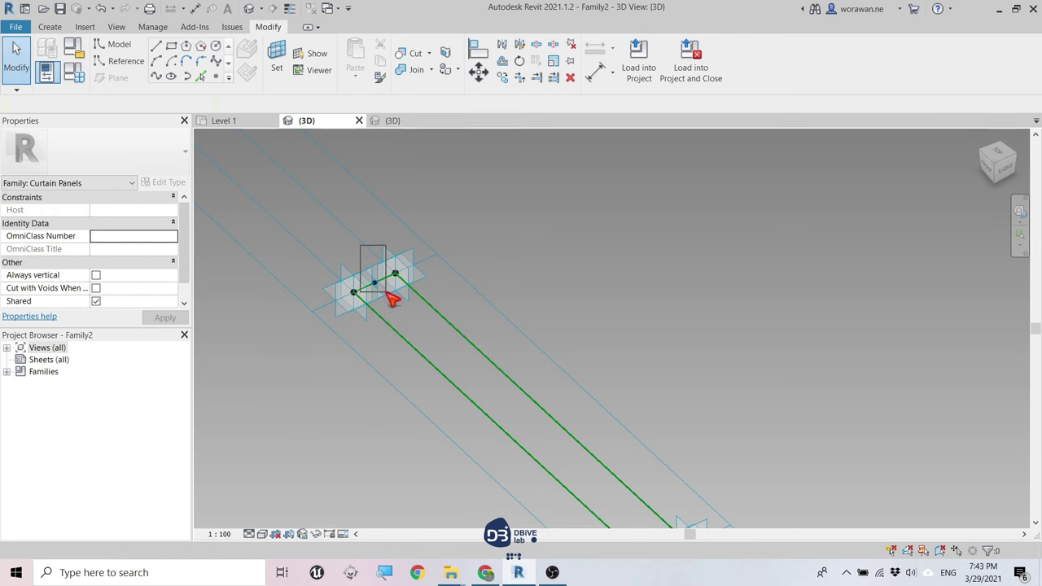
middle_click_drag(461, 353, 491, 345)
left_click(488, 342)
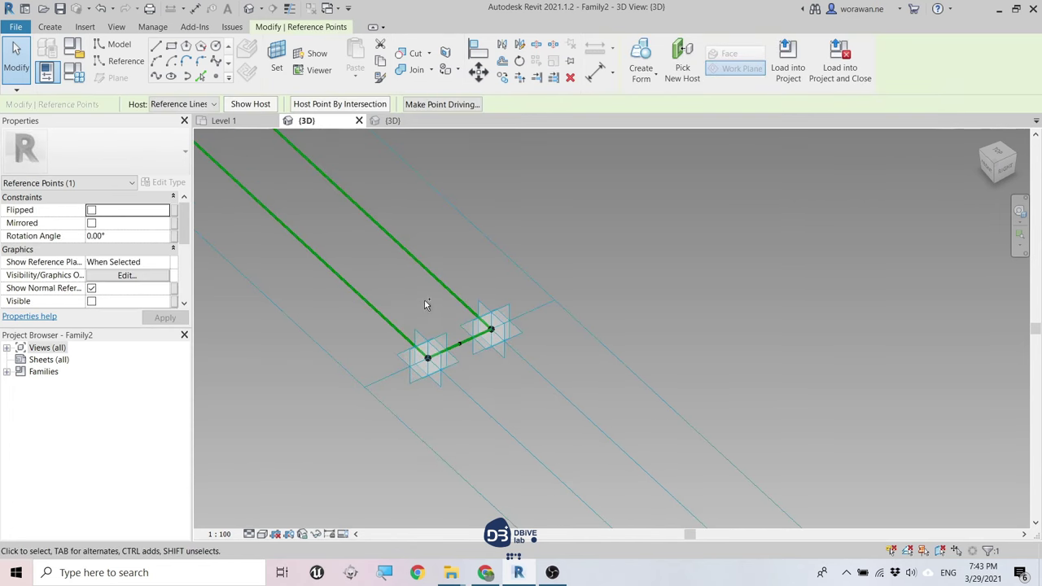
left_click_drag(425, 302, 477, 362)
scroll(476, 362, "down", 3)
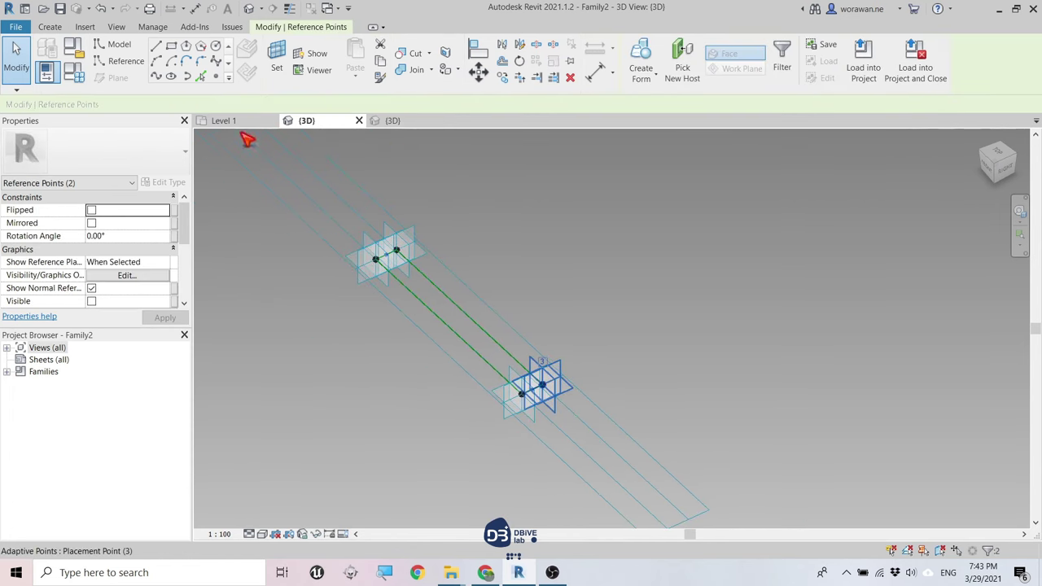
left_click(164, 76)
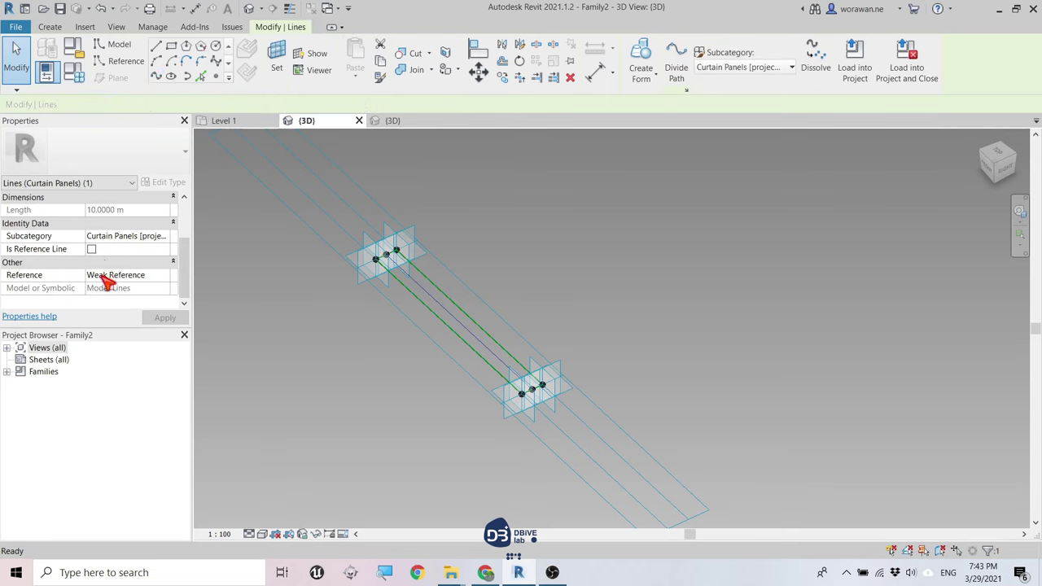
left_click(91, 251)
left_click(634, 263)
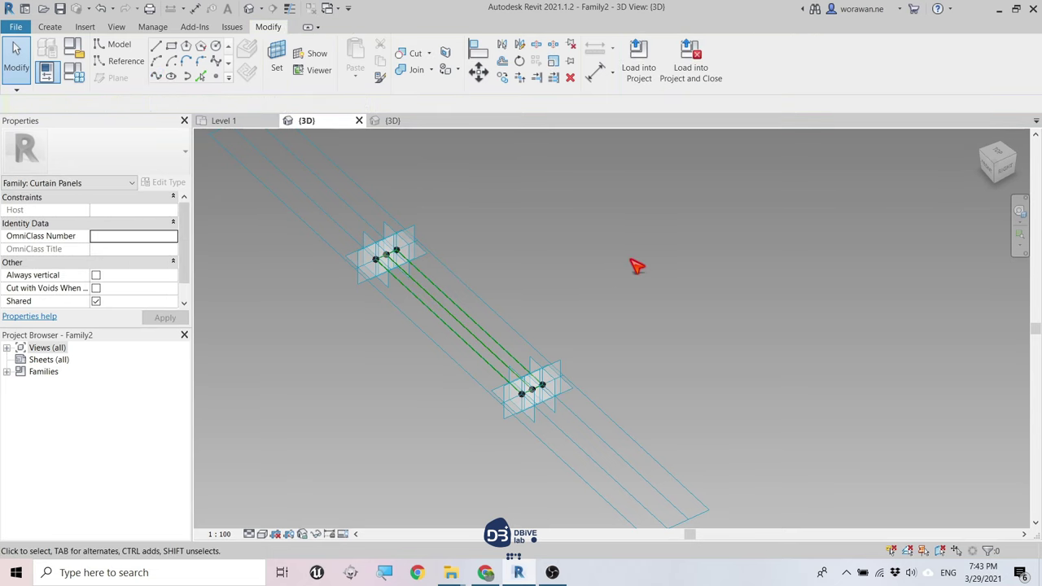
left_click(1003, 155)
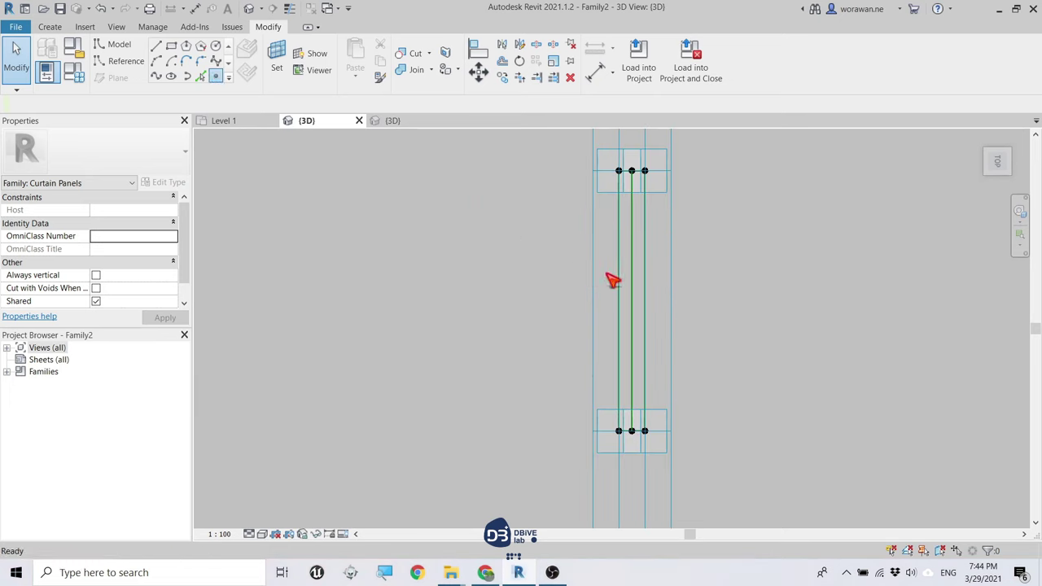
- Place matching reference points on the left and middle lines
key("Return")
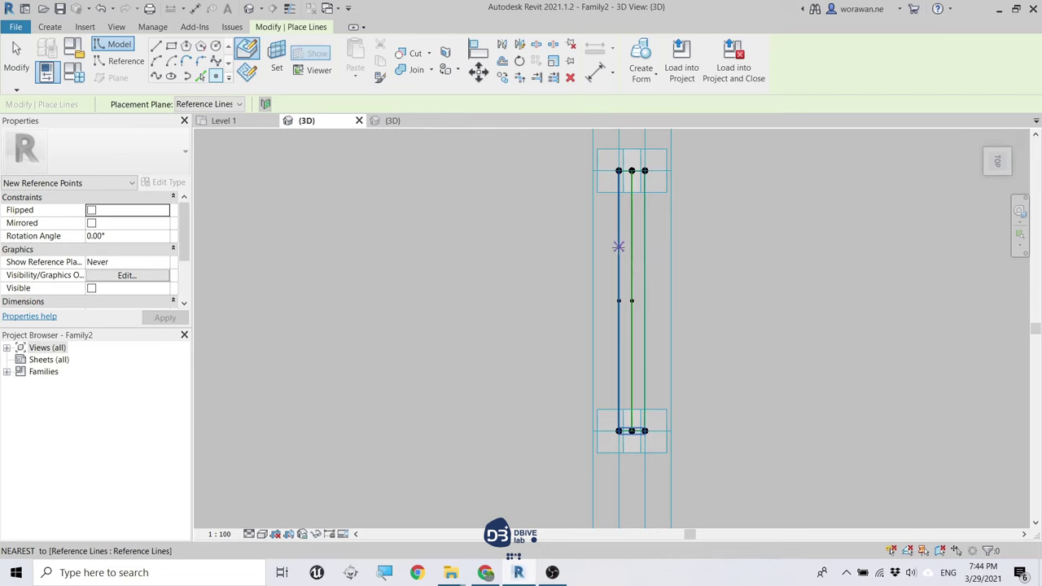
left_click(619, 368)
left_click(630, 367)
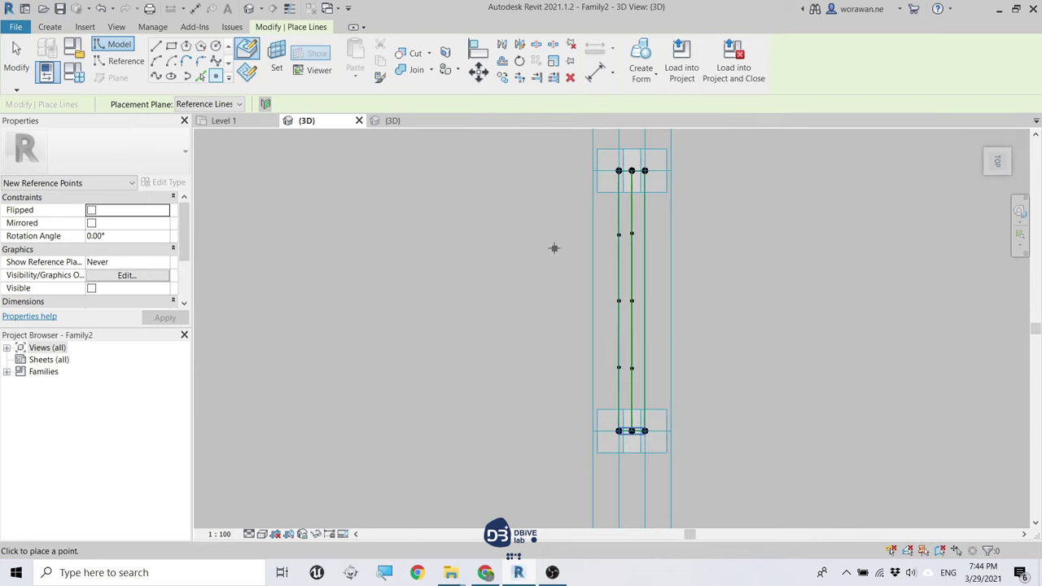
key("Escape")
- Set the upper point pair's normalized curve parameter to 0.25 and the lower pair's to 0.75
left_click_drag(535, 198, 687, 251)
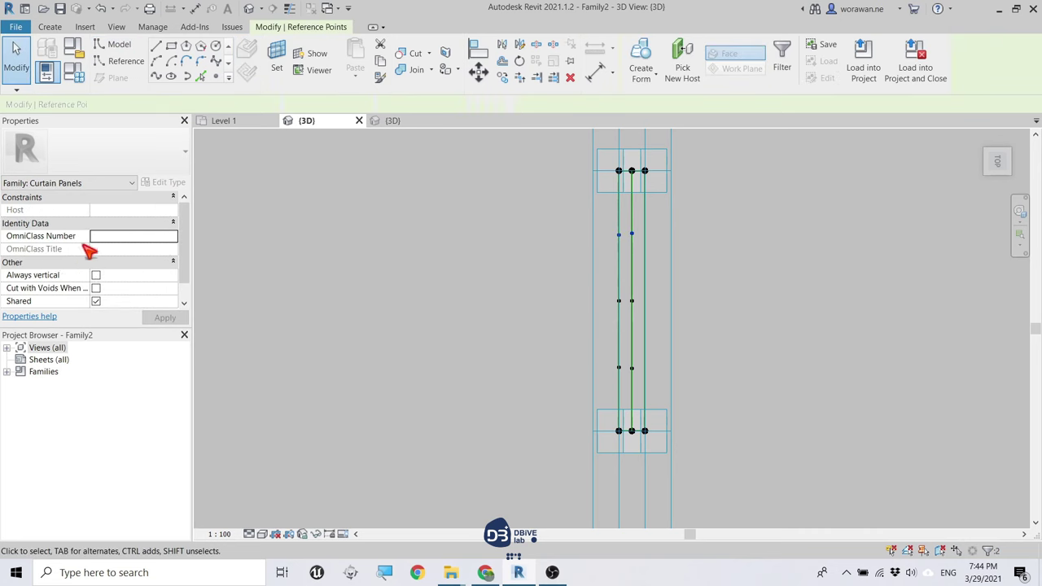
left_click(112, 224)
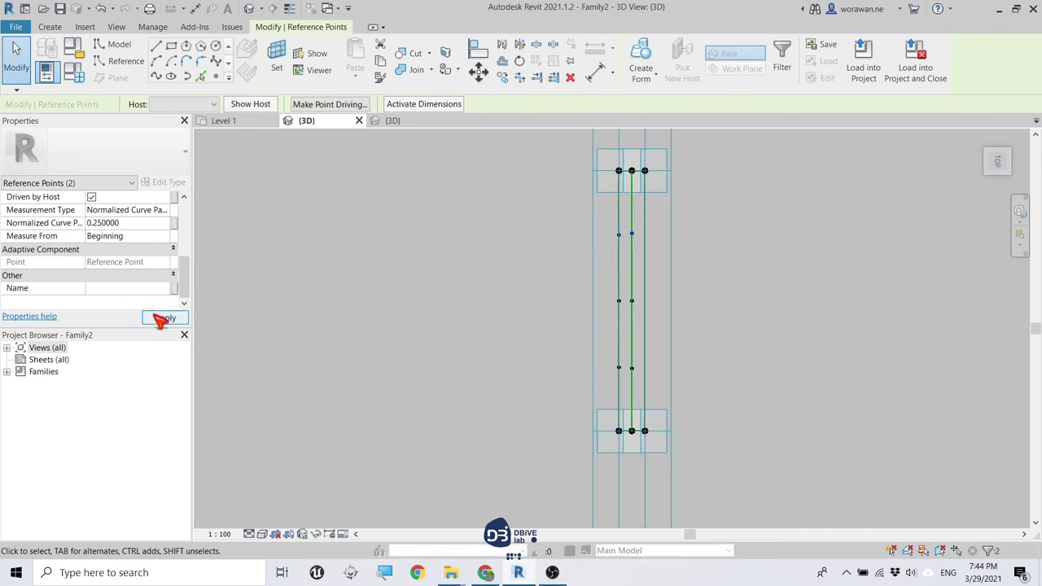
left_click(162, 318)
left_click(507, 350)
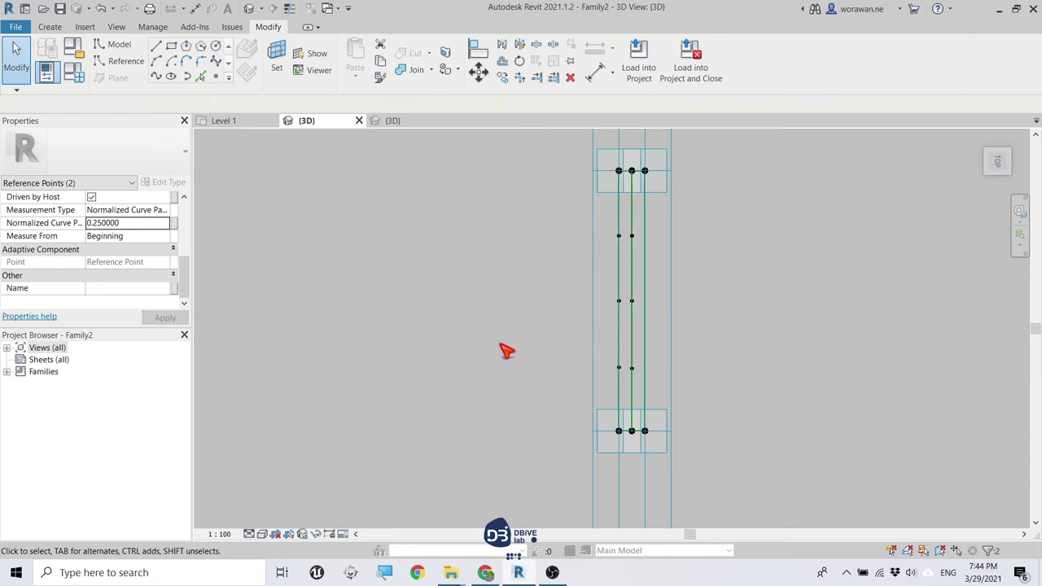
left_click_drag(500, 345, 658, 374)
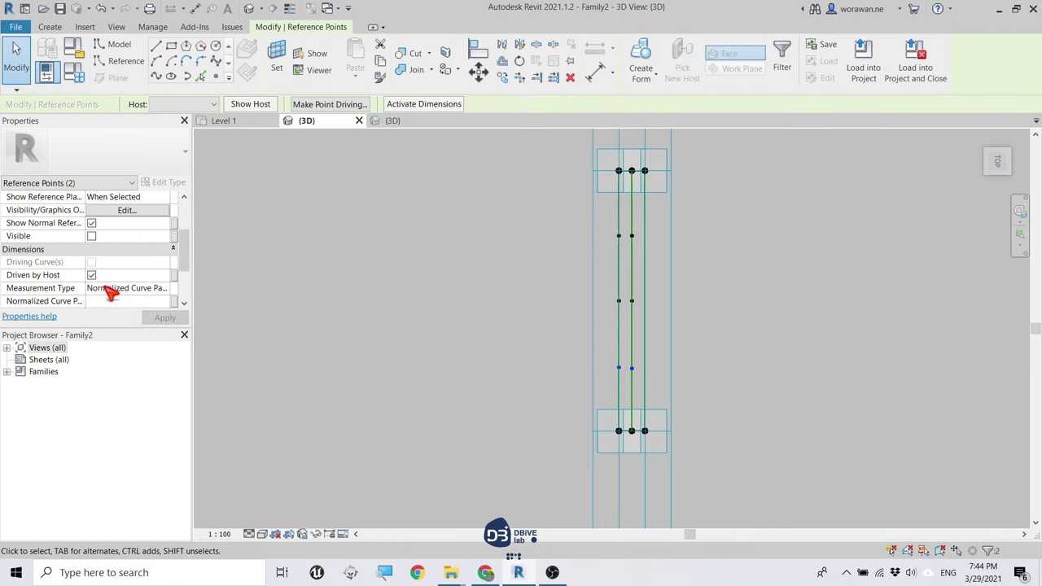
scroll(109, 289, "down", 3)
scroll(109, 284, "down", 2)
left_click(106, 236)
type("0.750000")
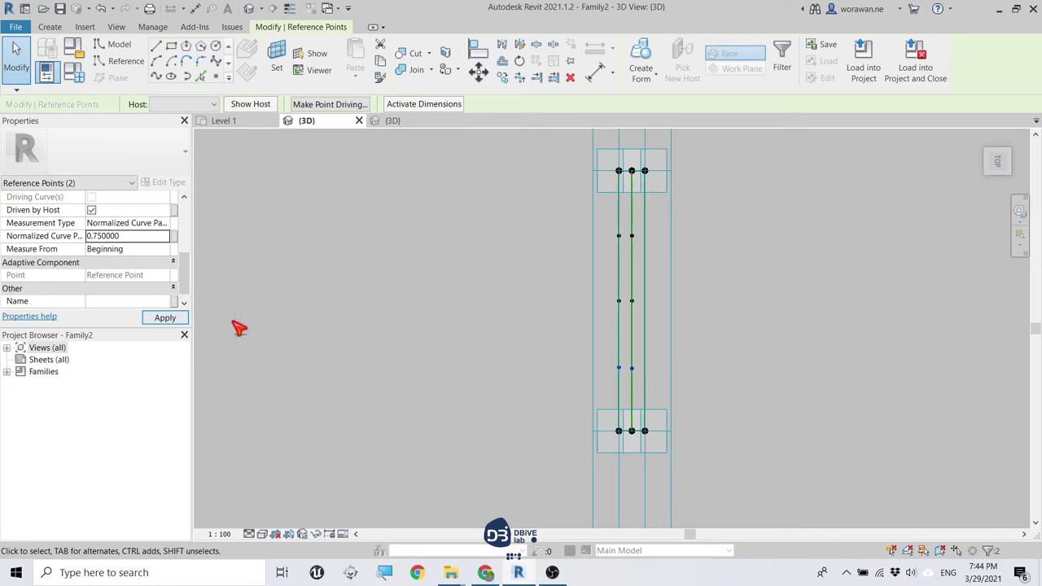
left_click(361, 323)
scroll(643, 250, "up", 2)
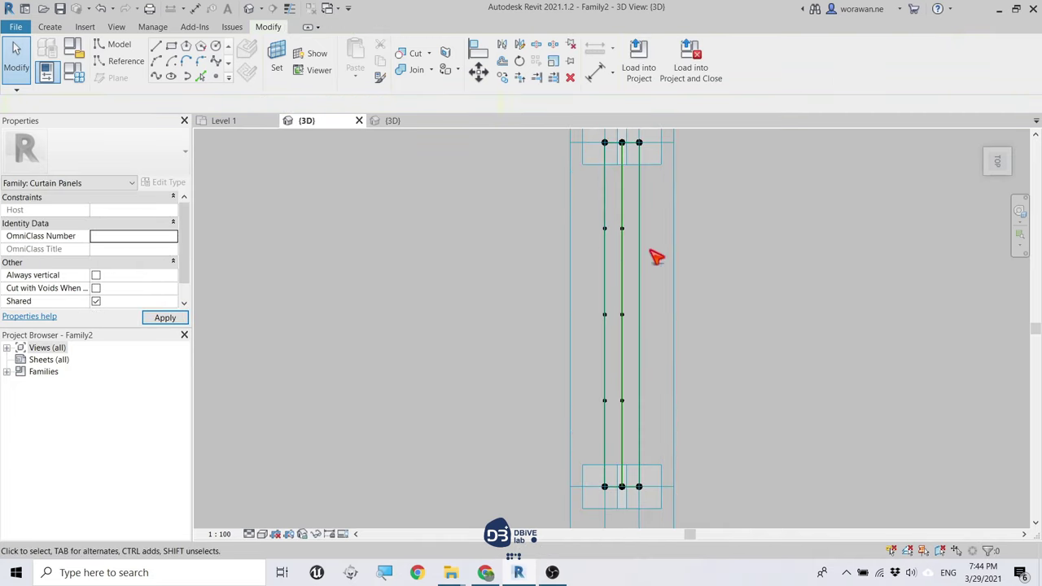
- Join the upper point pair with a spline marked as a reference line
left_click_drag(662, 254, 509, 212)
left_click(162, 76)
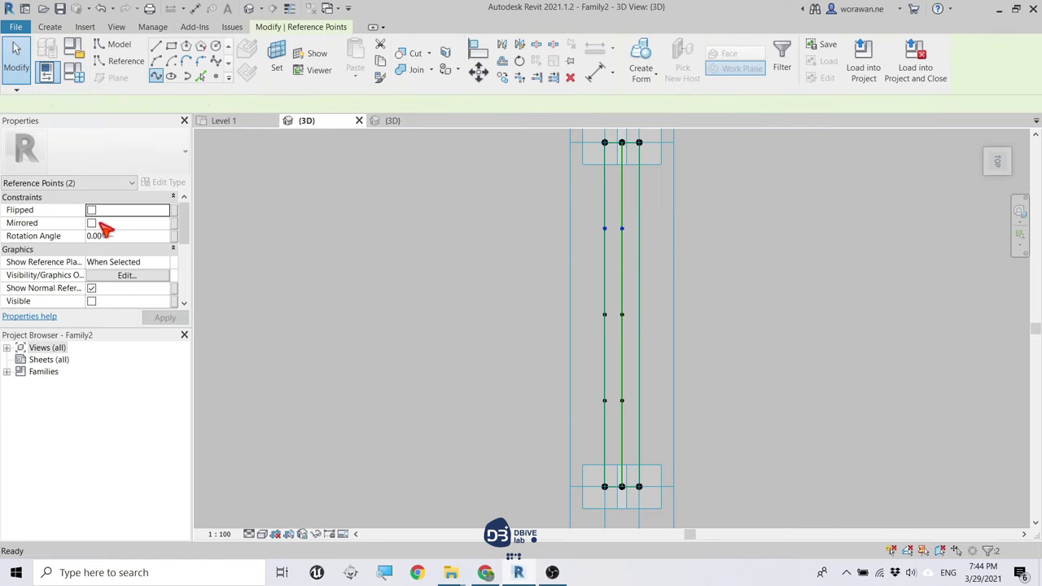
left_click(92, 262)
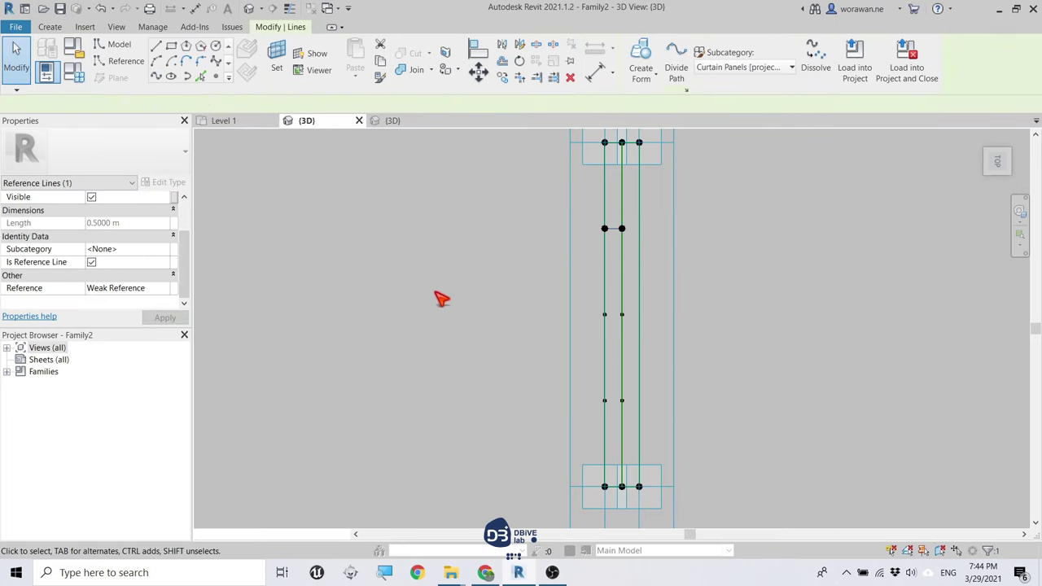
- Join the middle and lower point pairs with splines marked as reference lines
left_click_drag(440, 286, 668, 325)
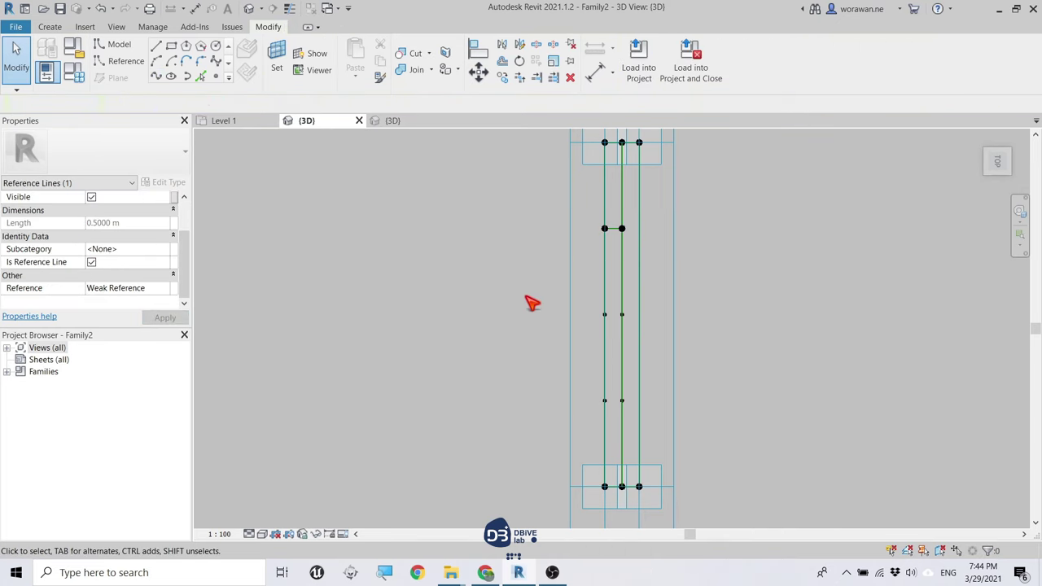
left_click(159, 78)
left_click(94, 262)
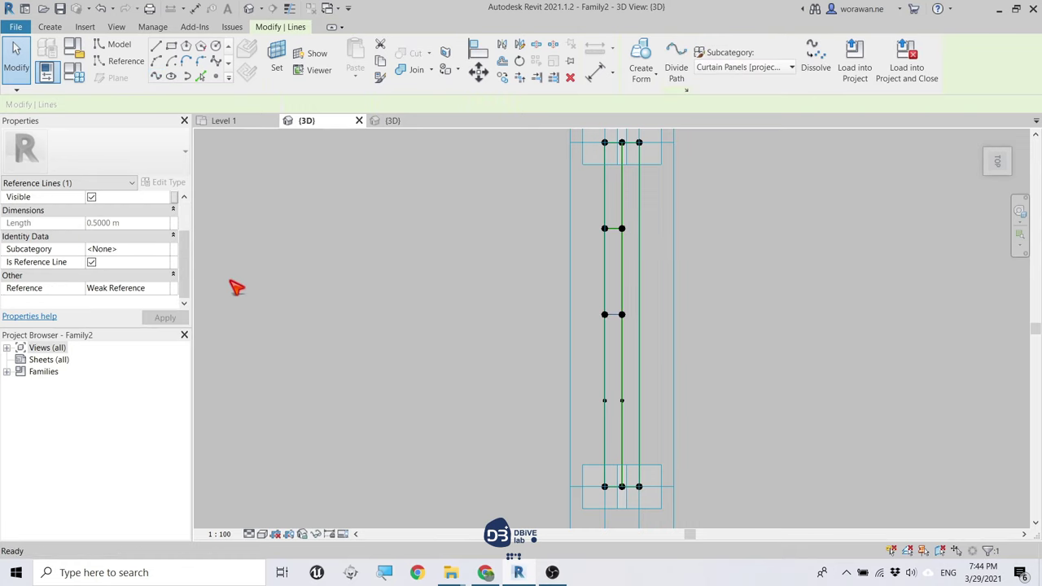
left_click_drag(489, 376, 661, 437)
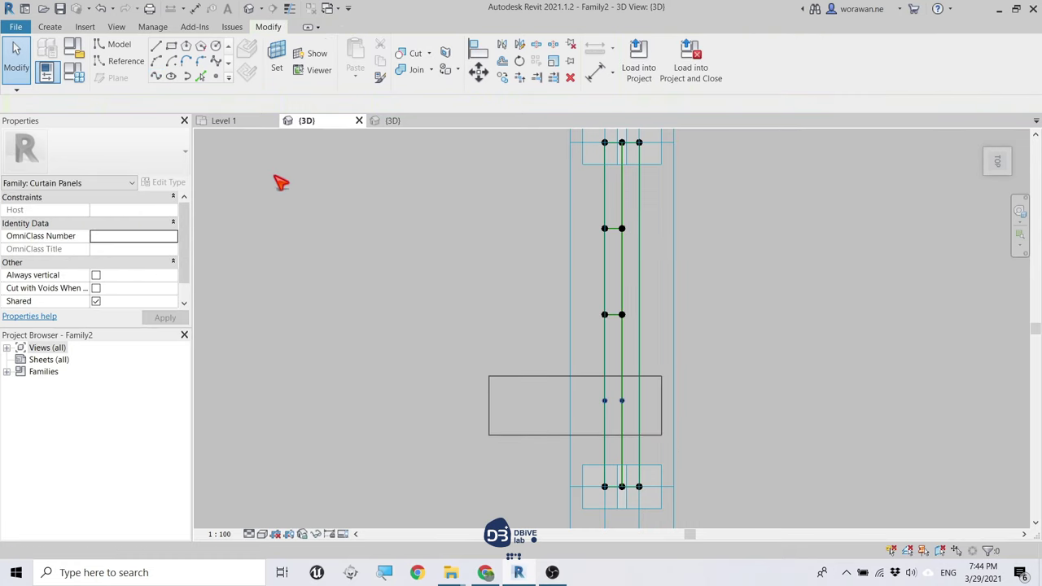
left_click(160, 77)
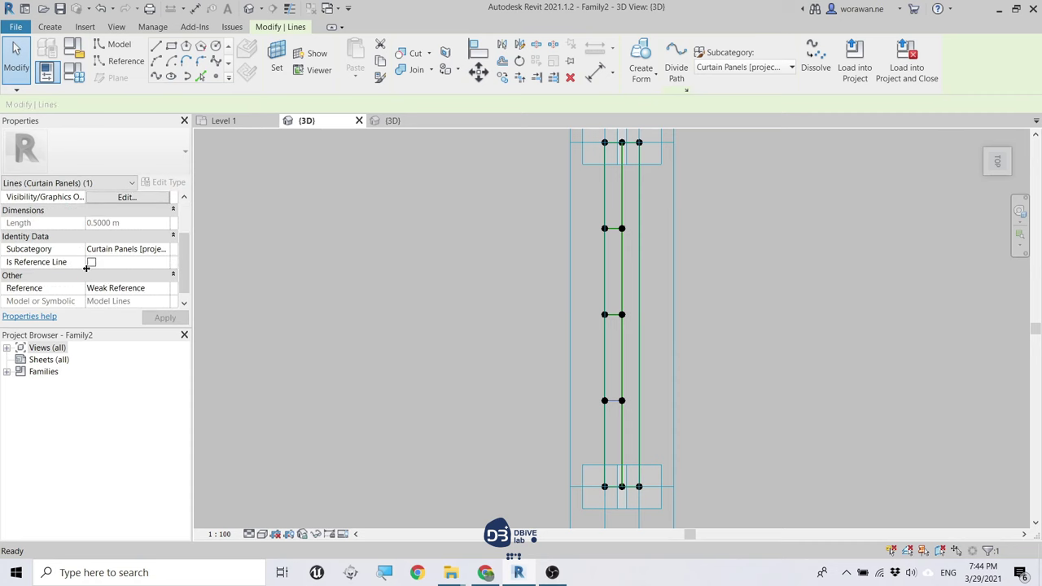
left_click(92, 262)
left_click(390, 305)
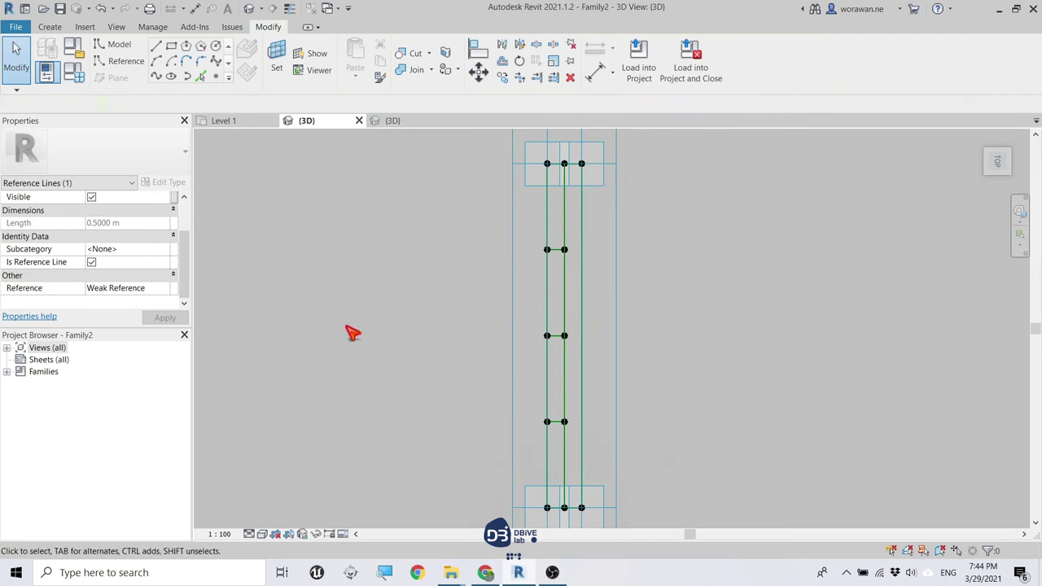
- Orbit and zoom the 3D view to a tilted angle over the rungs
mouse_move(351, 326)
middle_mouse_down("shift")
mouse_move(541, 317)
mouse_move(540, 402)
middle_mouse_up("shift")
scroll(521, 365, "up", 3)
scroll(500, 346, "down", 3)
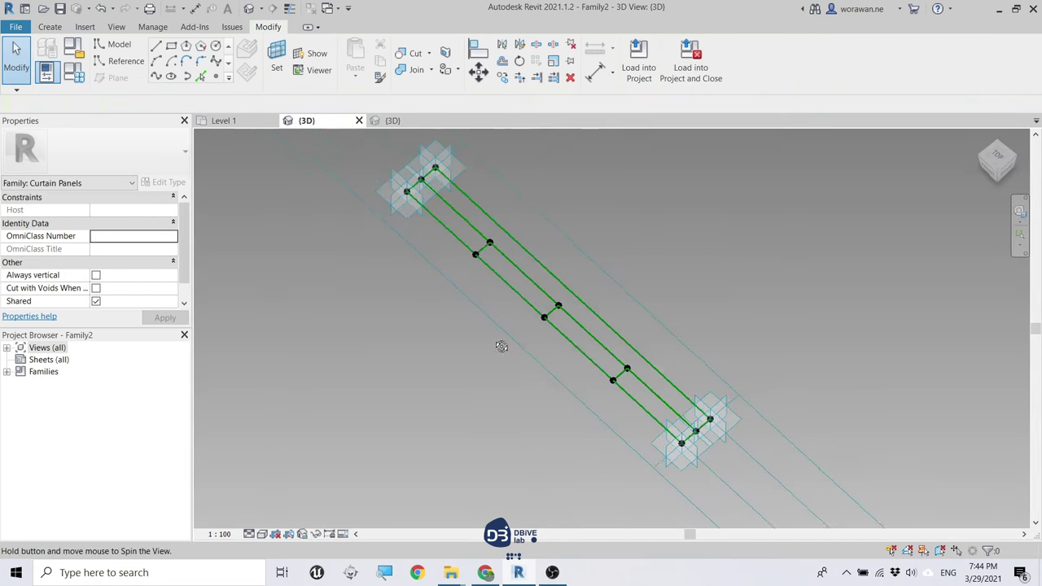
mouse_move(500, 347)
middle_mouse_down("shift")
mouse_move(507, 314)
mouse_move(425, 354)
middle_mouse_up("shift")
scroll(391, 193, "up", 1)
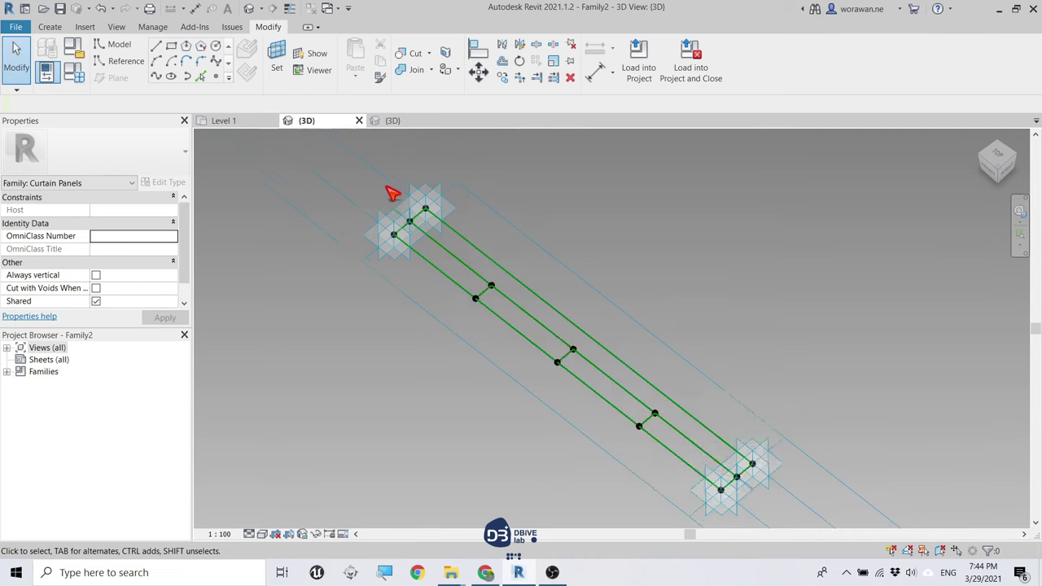
scroll(436, 229, "up", 2)
mouse_move(440, 250)
middle_mouse_down()
mouse_move(429, 239)
mouse_move(482, 309)
middle_mouse_up()
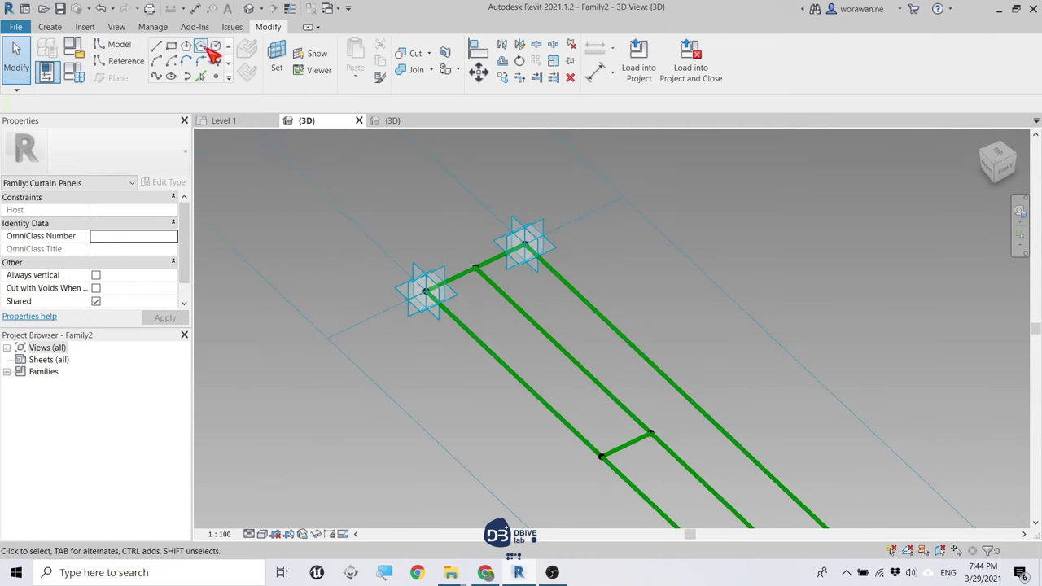
- Draw a 0.5 m vertical line from the top rung's end point and make it a reference line
left_click(276, 59)
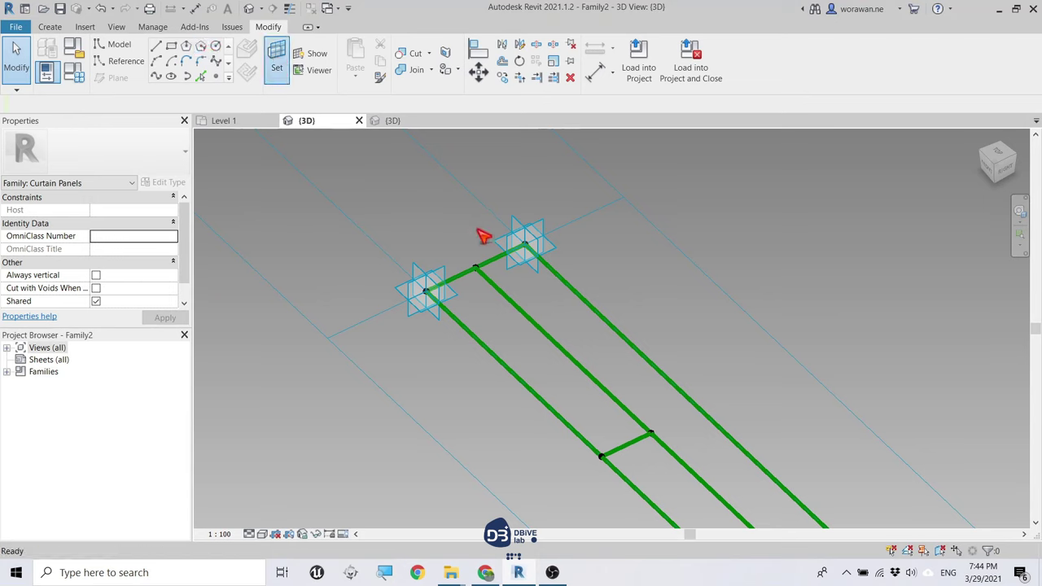
left_click(475, 269)
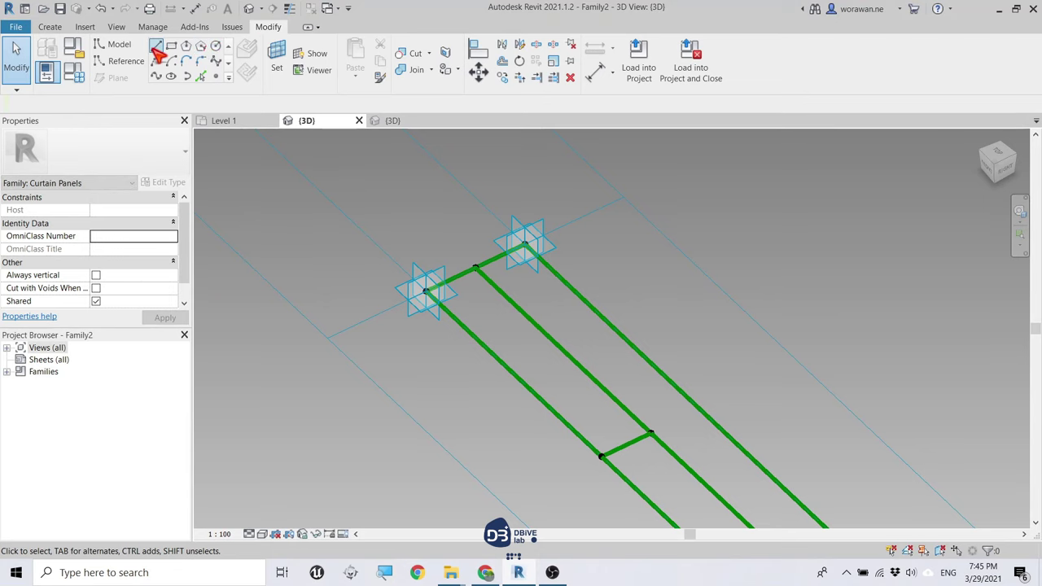
key("l")
key("i")
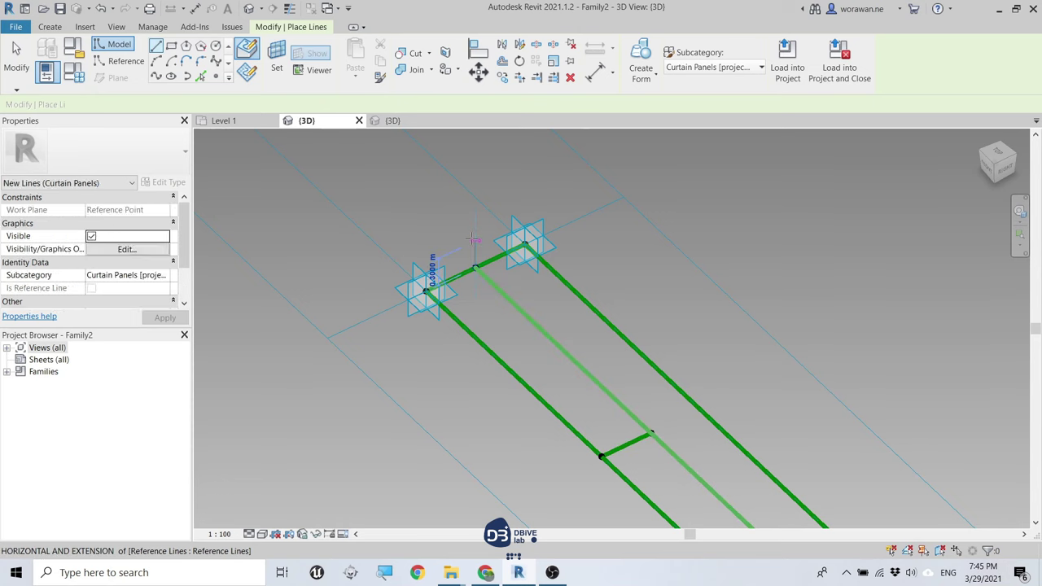
left_click(475, 270)
type("0.50")
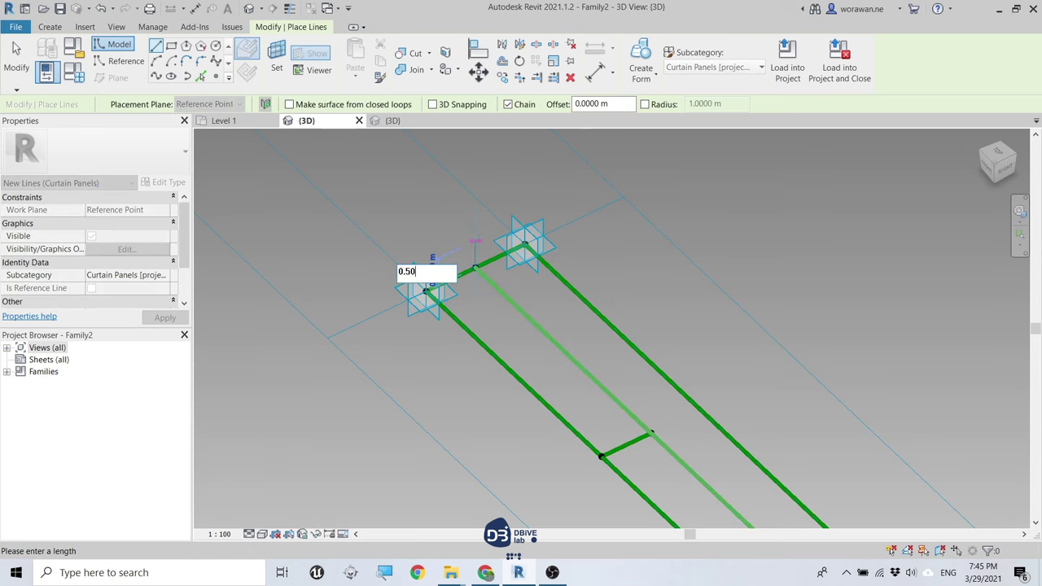
key("Return")
key("Escape")
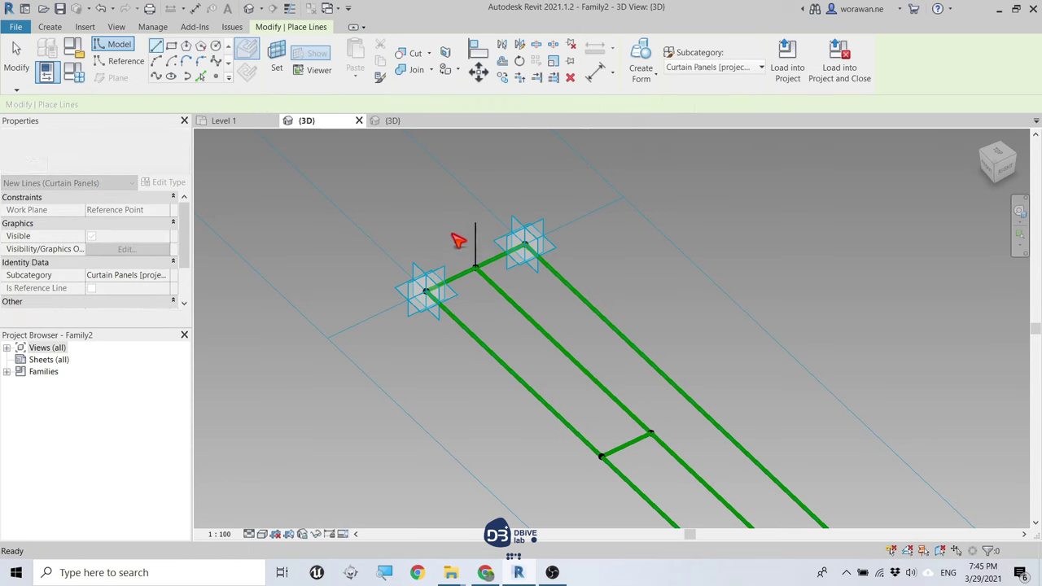
key("Escape")
middle_click_drag(456, 232, 434, 230)
scroll(433, 231, "up", 2)
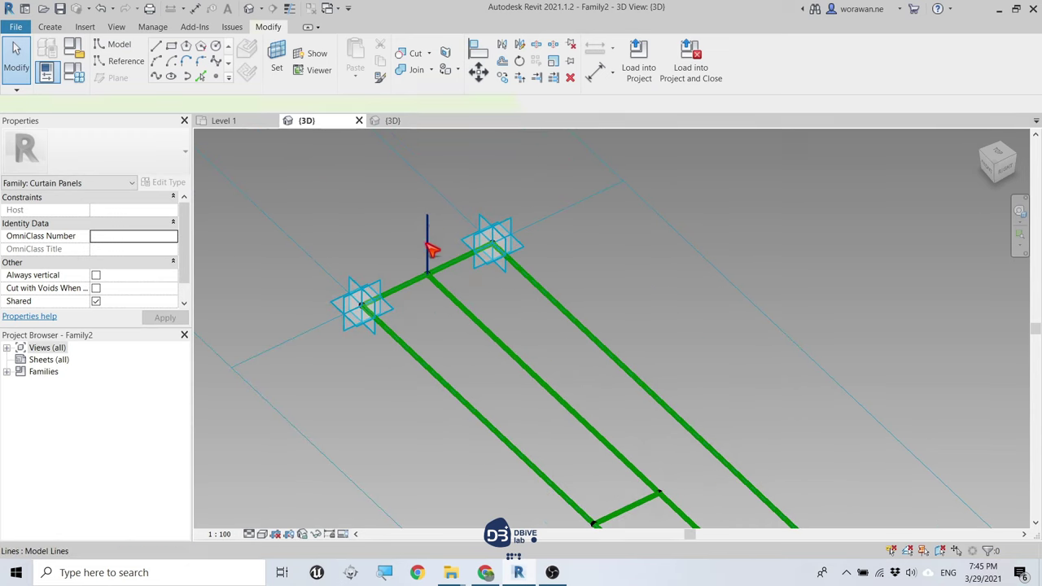
left_click(426, 244)
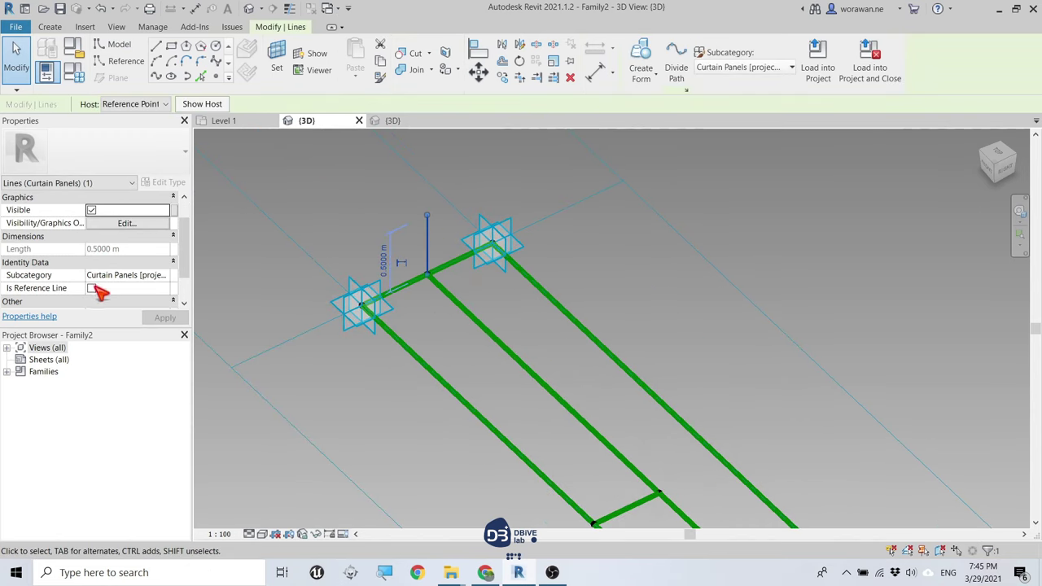
left_click(94, 289)
- Draw a 0.5 m vertical model line at the middle rung's end
middle_click_drag(395, 225, 333, 179)
key("Escape")
key("l")
key("i")
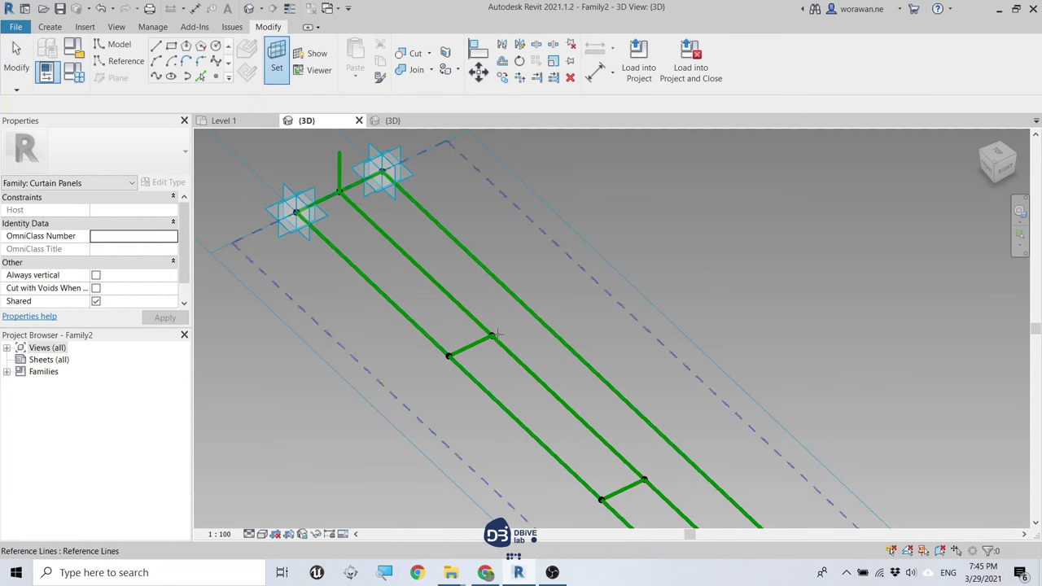
left_click(492, 334)
type("0.5")
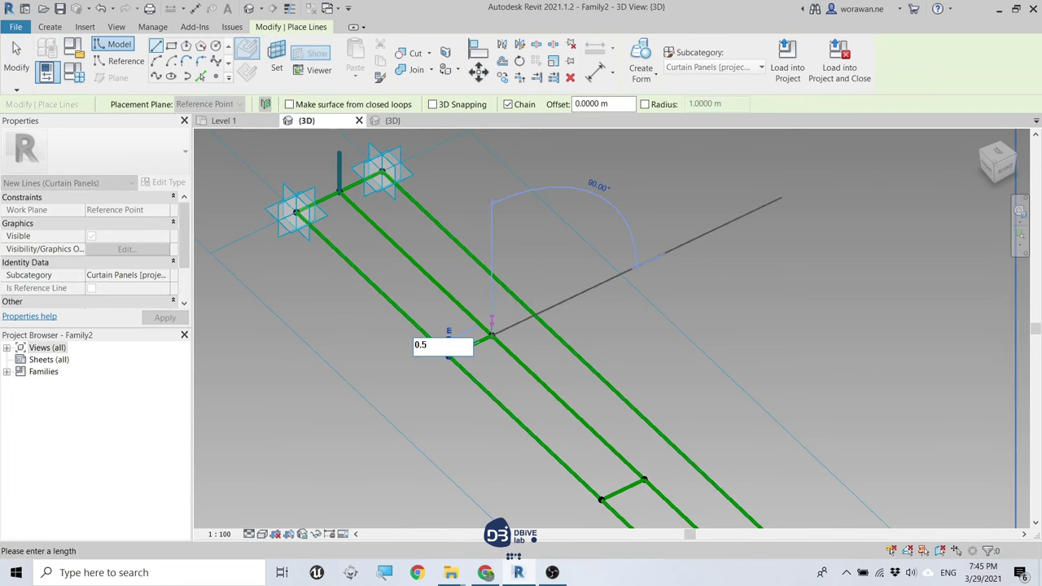
key("Return")
middle_click_drag(558, 342, 493, 318)
key("Escape")
key("Escape")
left_click(486, 317)
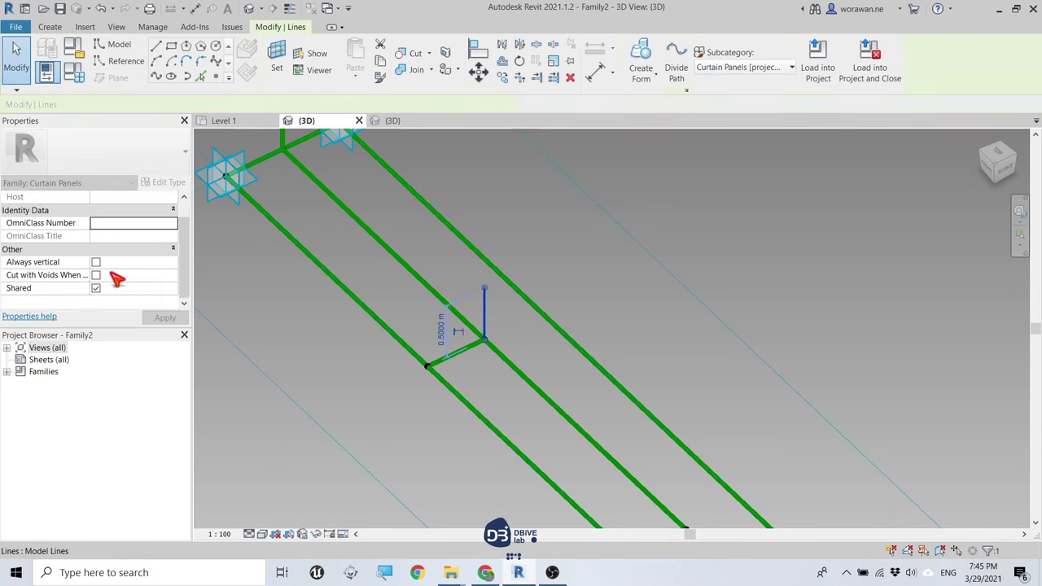
scroll(94, 289, "down", 3)
left_click(586, 244)
scroll(756, 421, "down", 3)
scroll(561, 320, "up", 4)
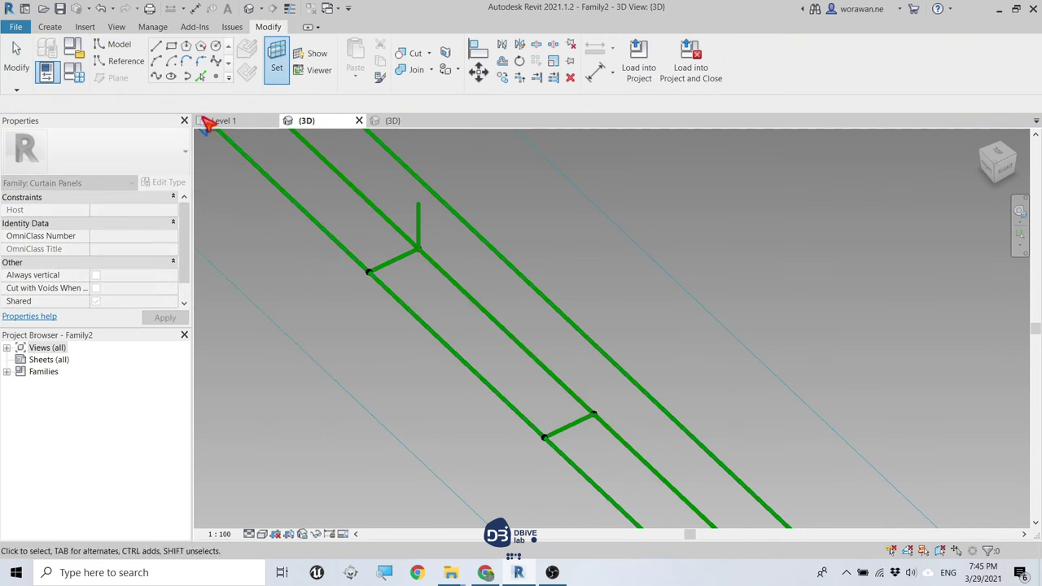
- Draw a 0.5 m vertical model line on the lower rung
left_click(113, 44)
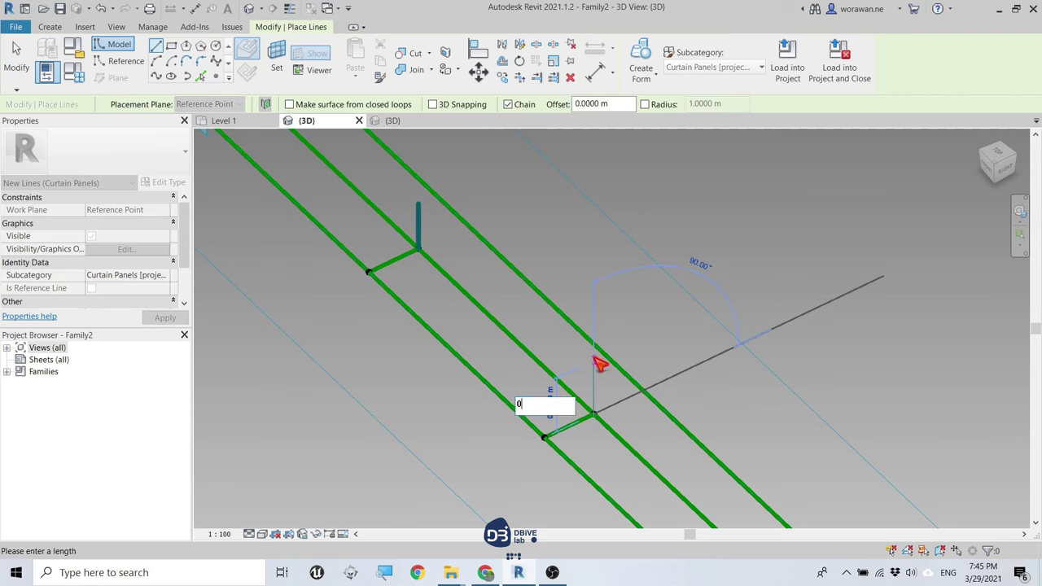
left_click(600, 394)
key("Escape")
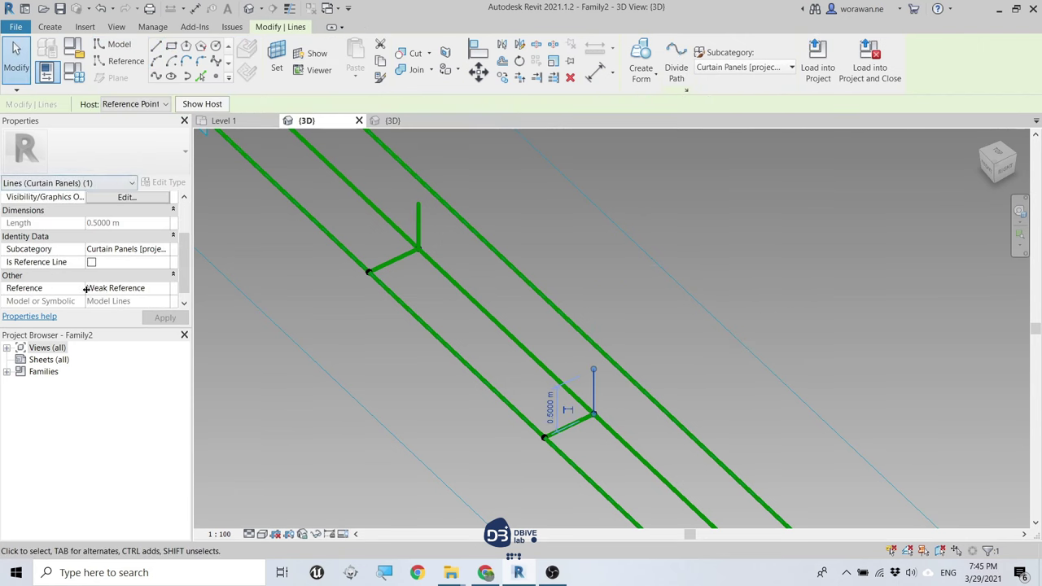
key("Escape")
middle_click_drag(835, 439, 528, 333)
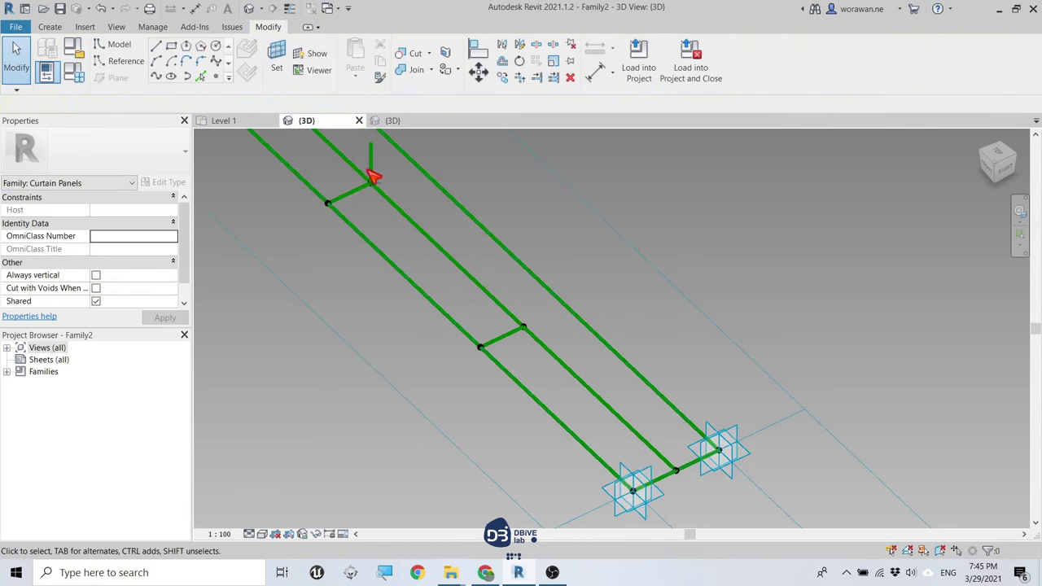
- Draw a short vertical reference line rising from the middle crossbar's midpoint
key("l")
key("i")
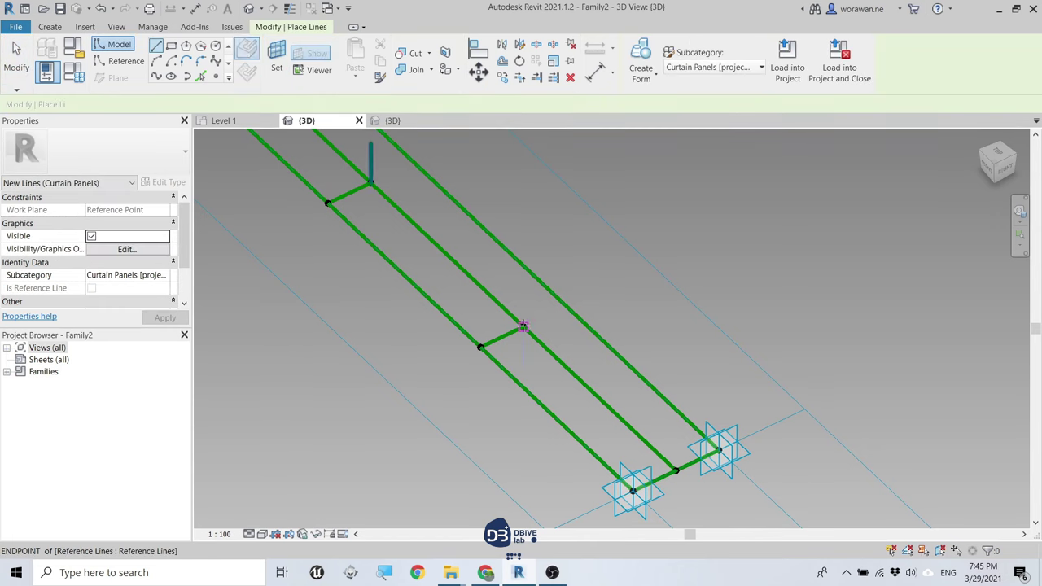
left_click(524, 326)
left_click(523, 287)
key("Escape")
key("Escape")
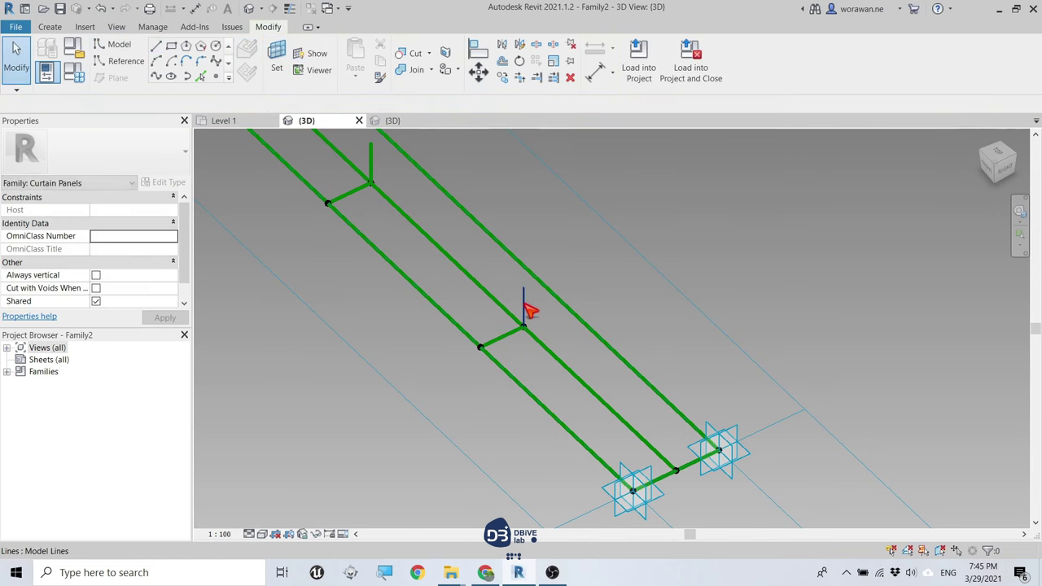
left_click(525, 306)
left_click(92, 262)
- Set the lower crossbar point's work plane and draw a vertical reference line from its midpoint
key("Escape")
middle_click_drag(639, 326, 627, 309)
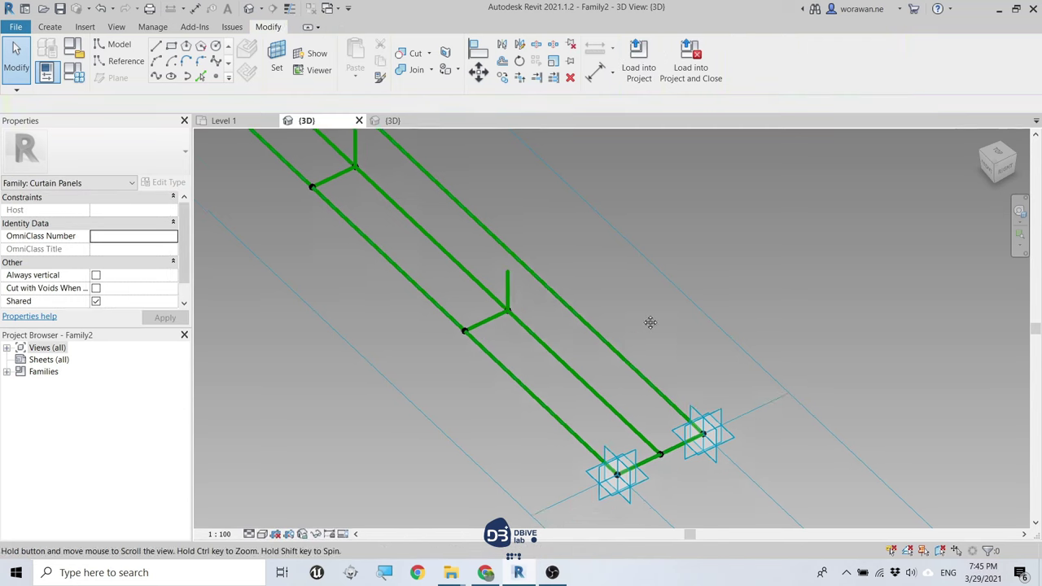
left_click(277, 61)
key("Tab")
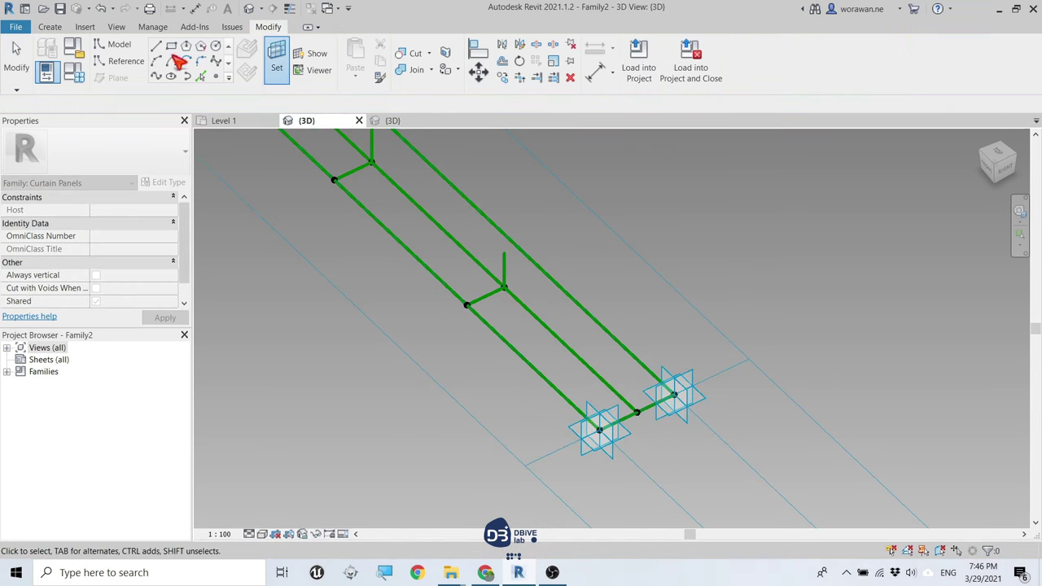
left_click(178, 61)
left_click(637, 411)
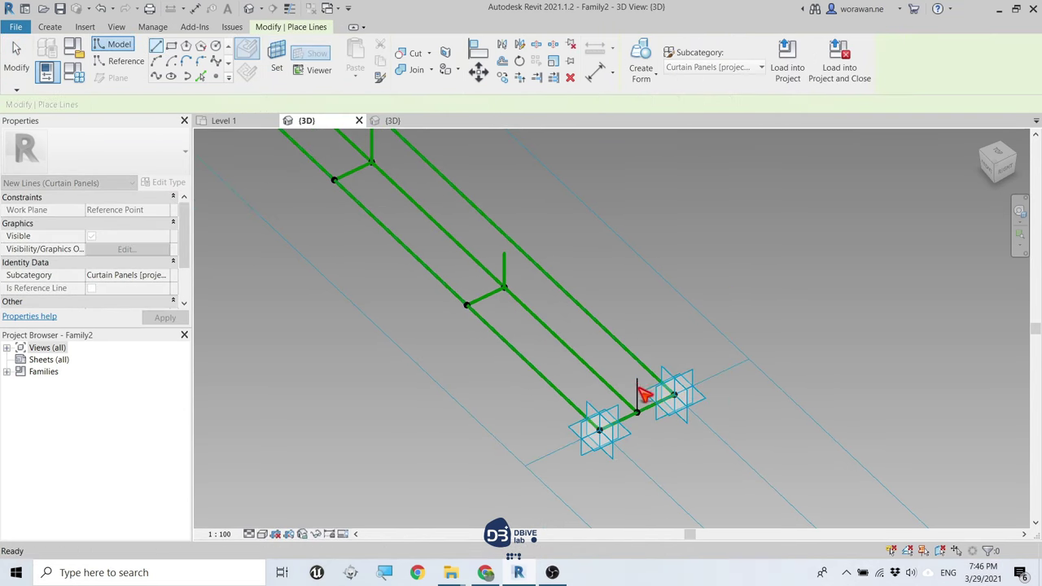
key("Escape")
key("Escape")
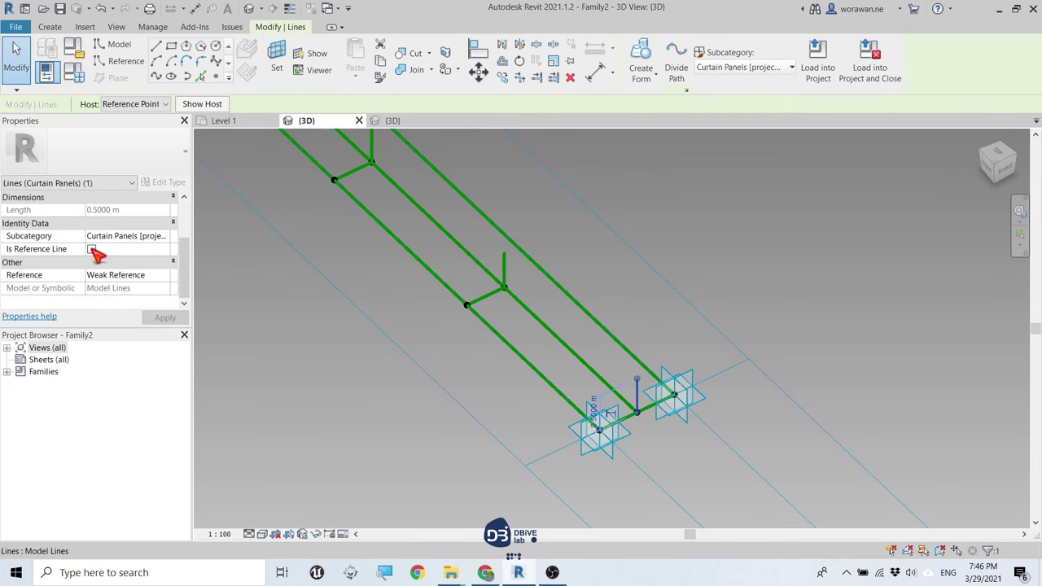
left_click(651, 268)
scroll(651, 267, "up", 2)
left_click(654, 419)
middle_click_drag(654, 418, 519, 239)
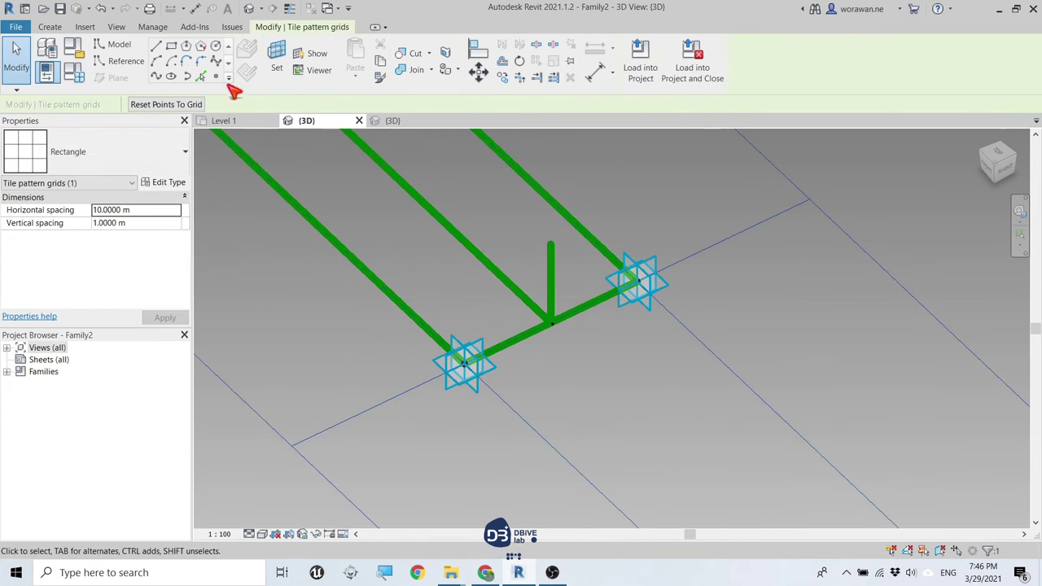
key("Escape")
scroll(552, 304, "up", 3)
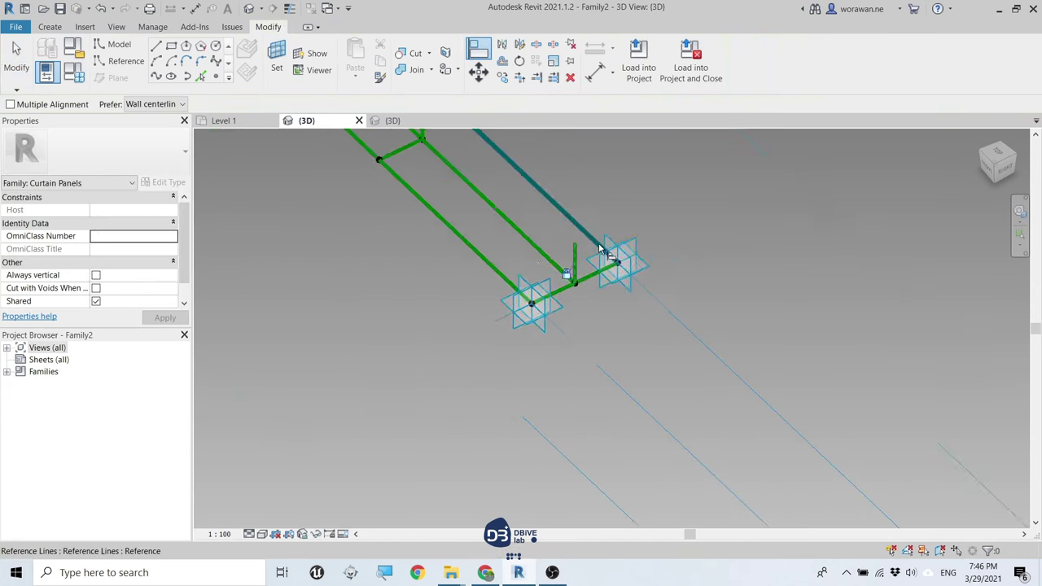
scroll(498, 236, "down", 2)
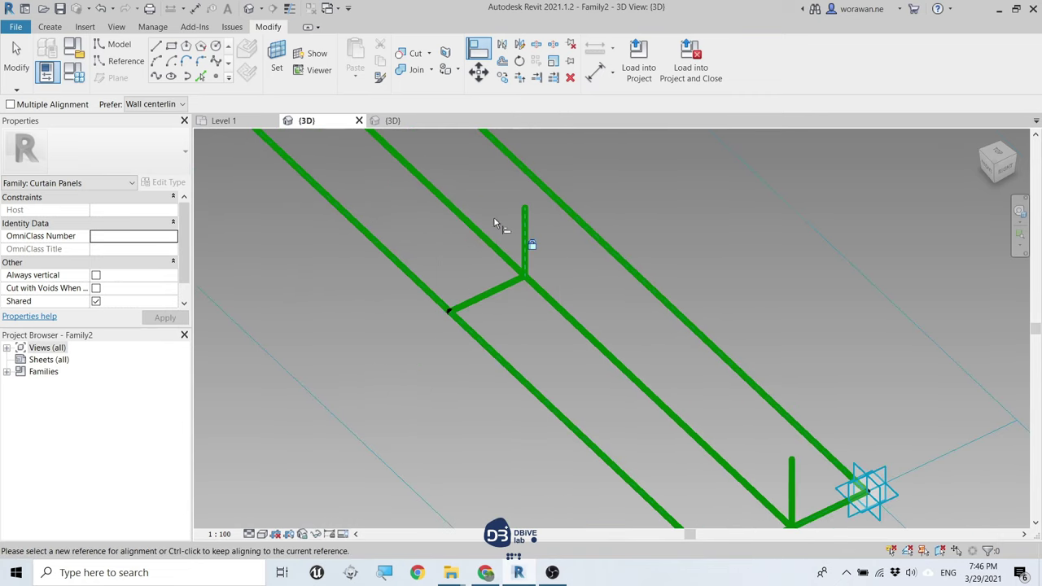
scroll(448, 308, "up", 2)
scroll(432, 309, "up", 1)
scroll(447, 255, "down", 2)
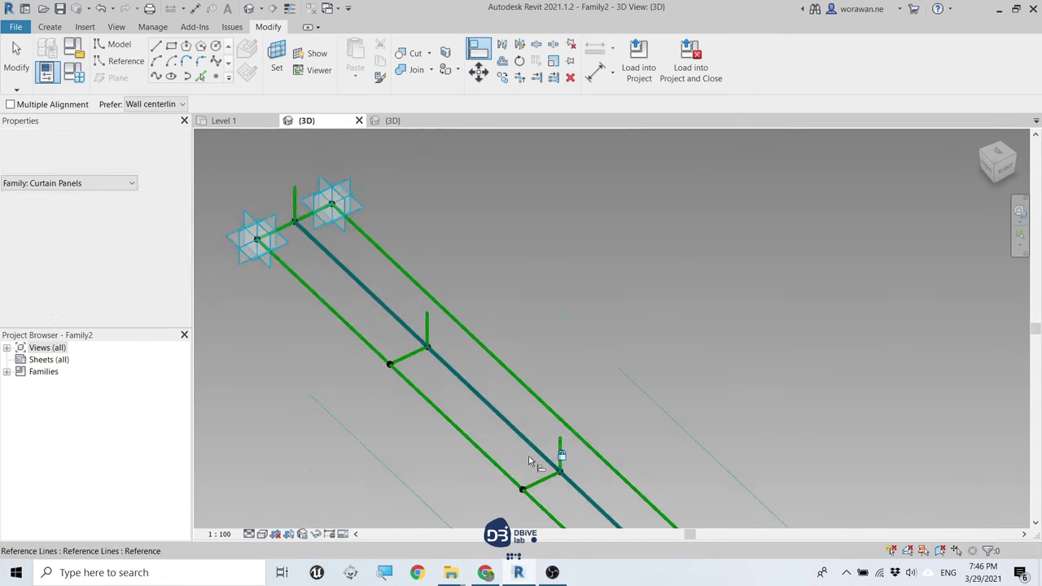
scroll(406, 277, "up", 2)
left_click(406, 272)
scroll(456, 241, "down", 2)
scroll(424, 306, "up", 2)
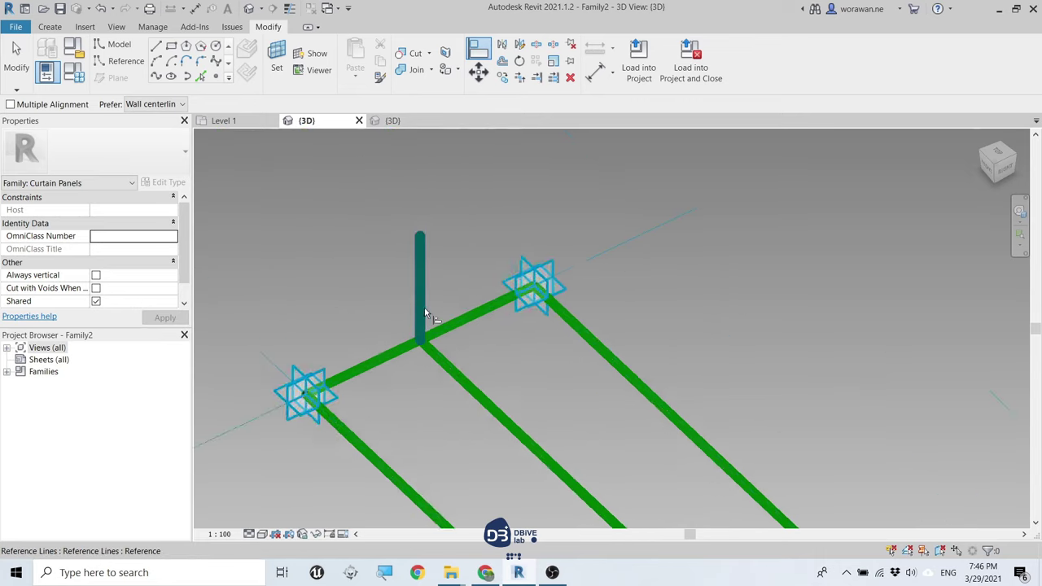
scroll(419, 309, "up", 1)
scroll(436, 232, "down", 3)
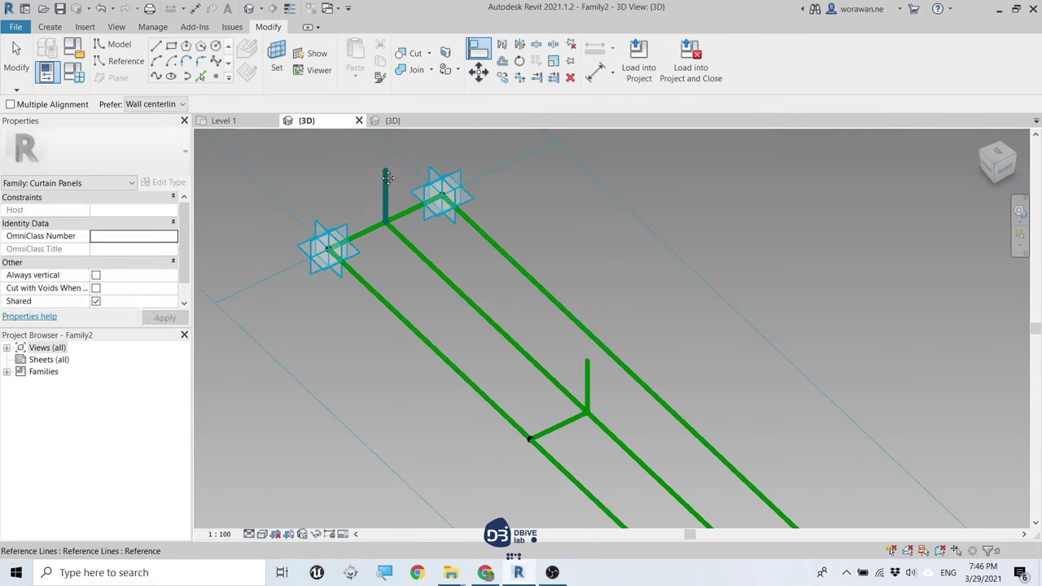
key("Escape")
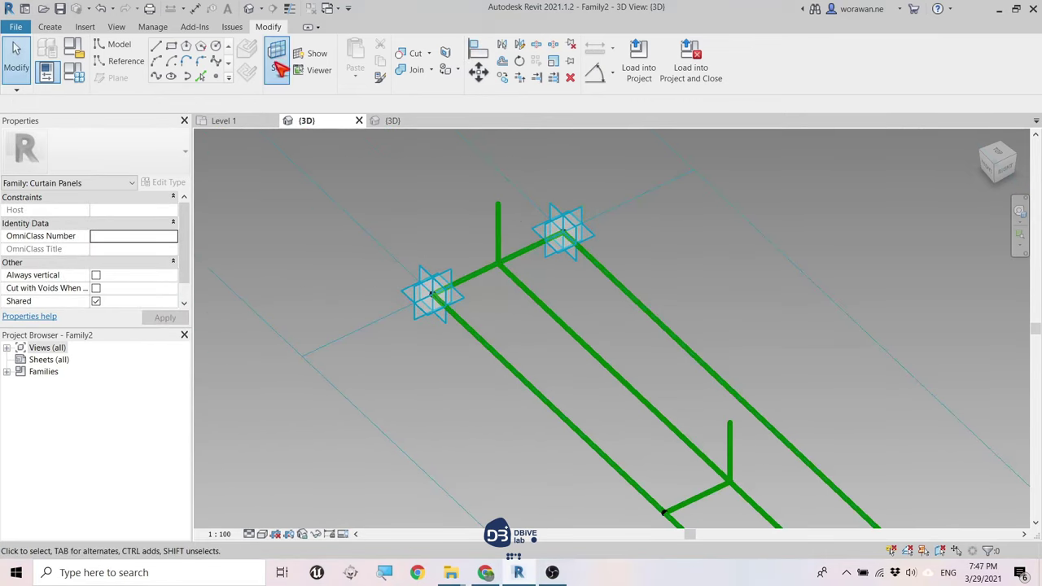
left_click(498, 218)
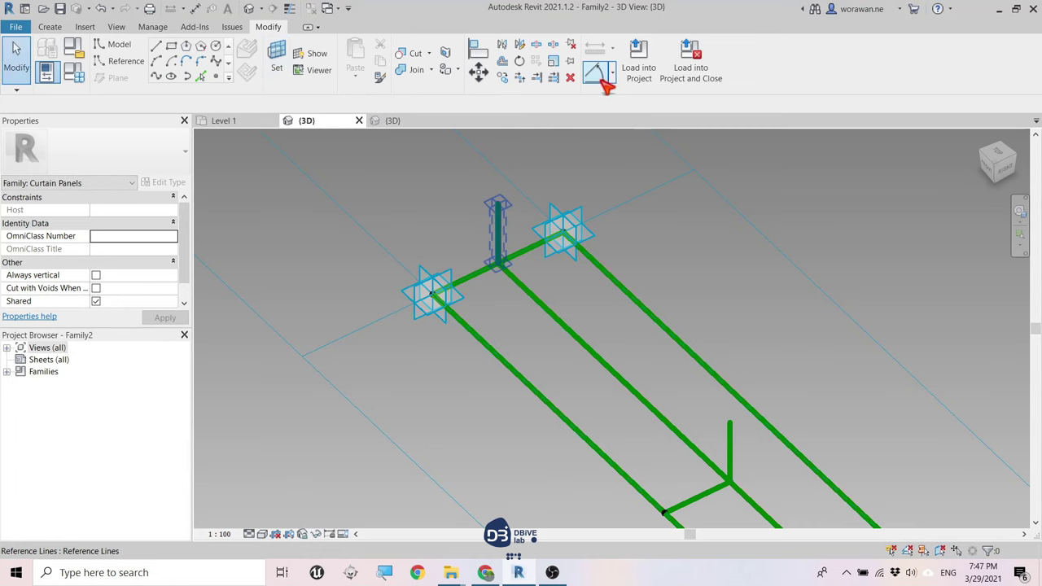
- Dimension the 90° angle between the end rung and its upright fin guide, labelled with instance parameter Angle1
key("d")
key("i")
left_click(499, 244)
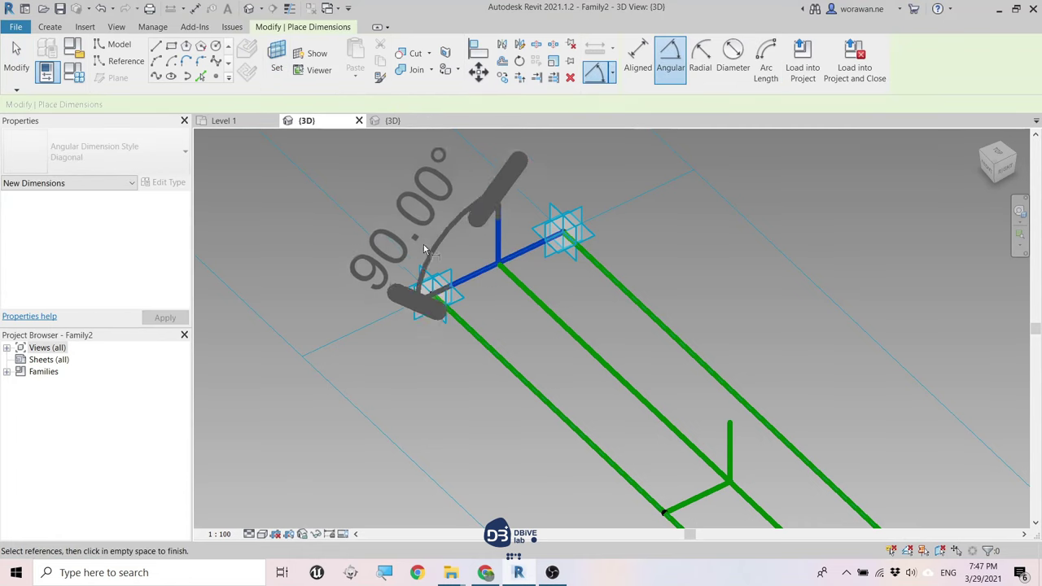
scroll(277, 255, "down", 2)
middle_click_drag(325, 228, 354, 277)
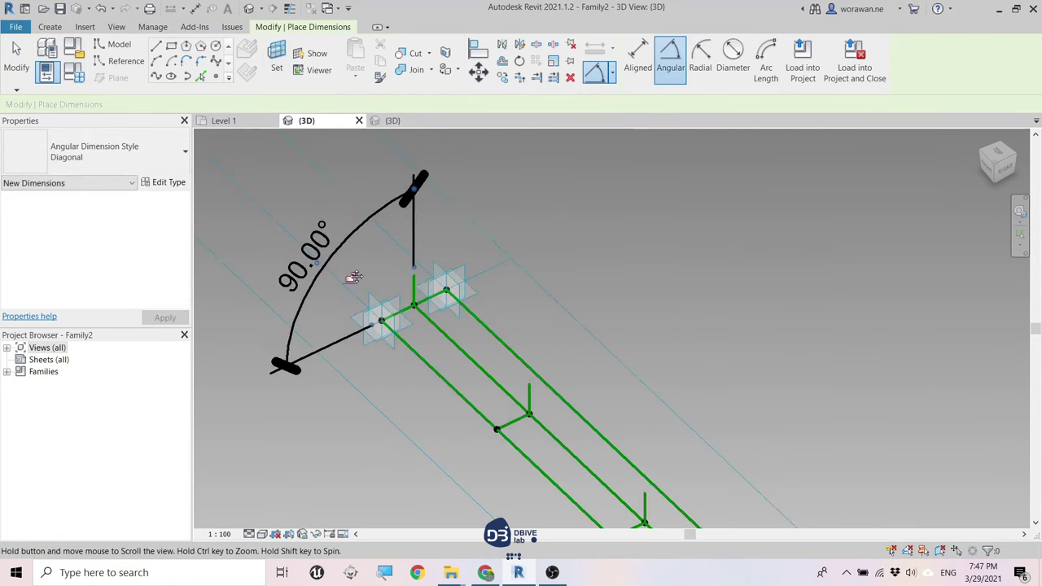
left_click(331, 203)
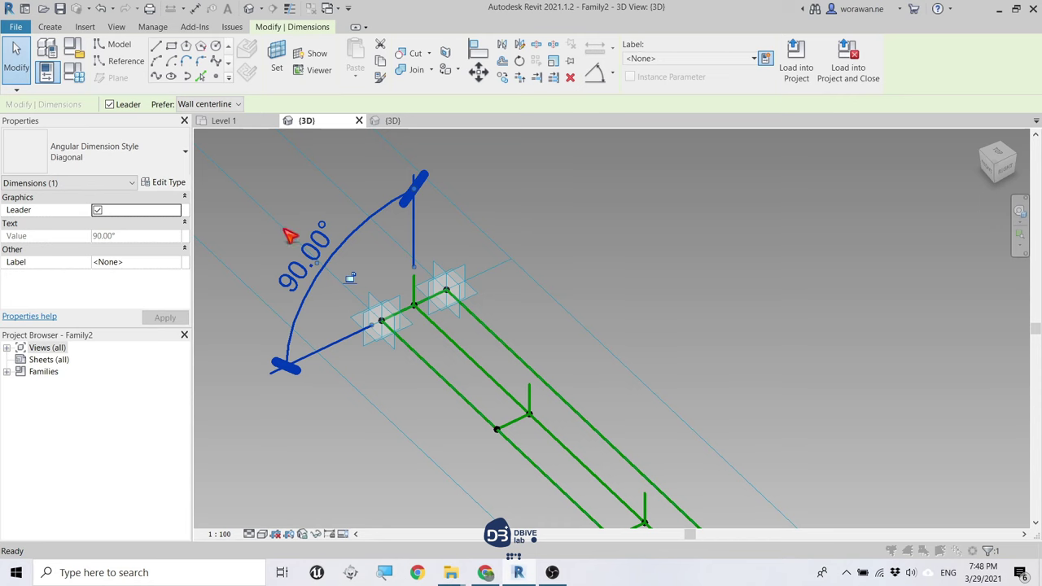
left_click(350, 278)
type("Angle1")
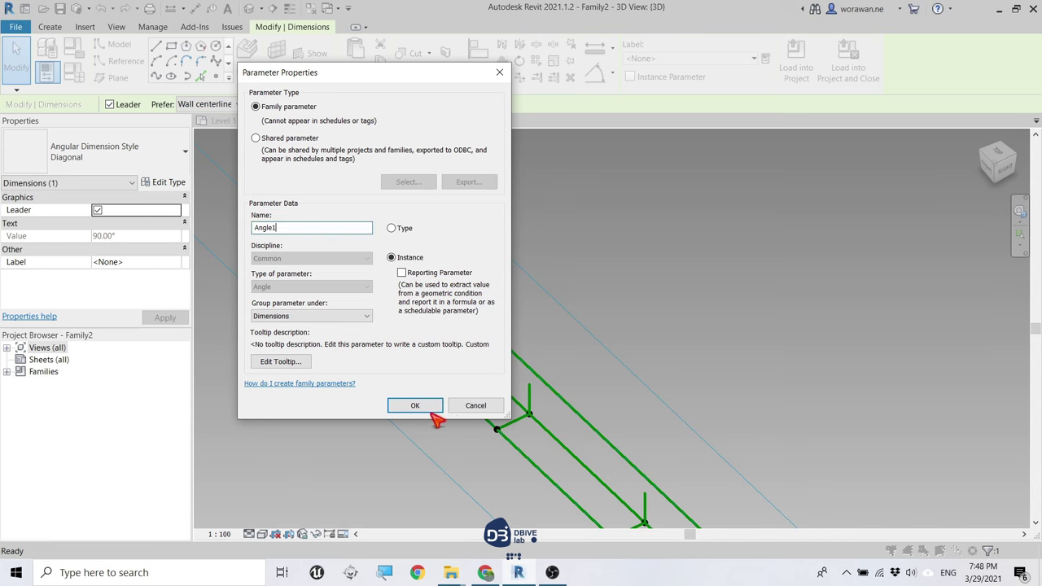
left_click(430, 411)
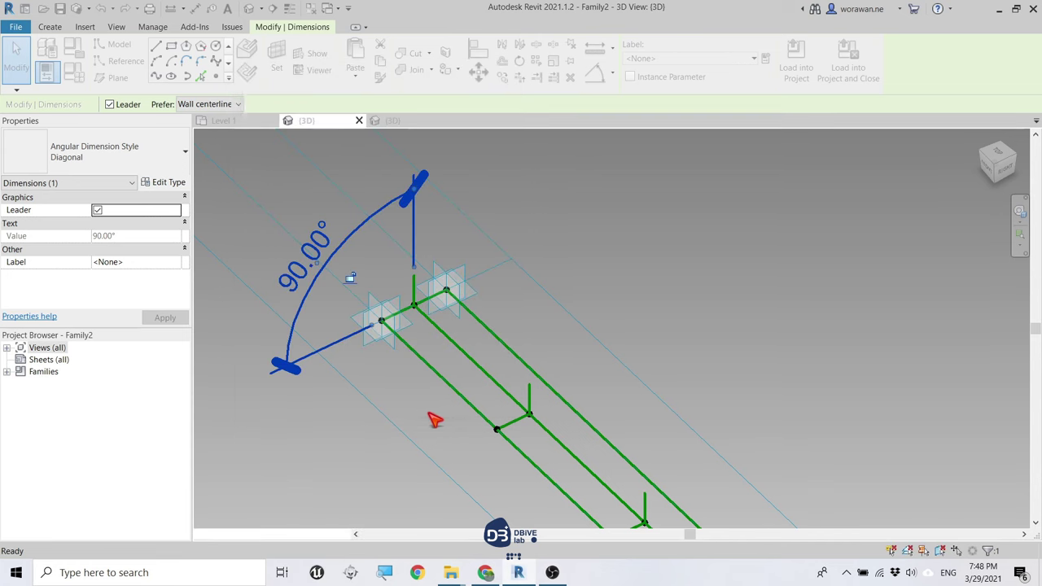
left_click(361, 454)
- Dimension the middle vertical line and its crossbar, and make it the instance parameter Angle2
middle_click_drag(361, 454, 363, 407)
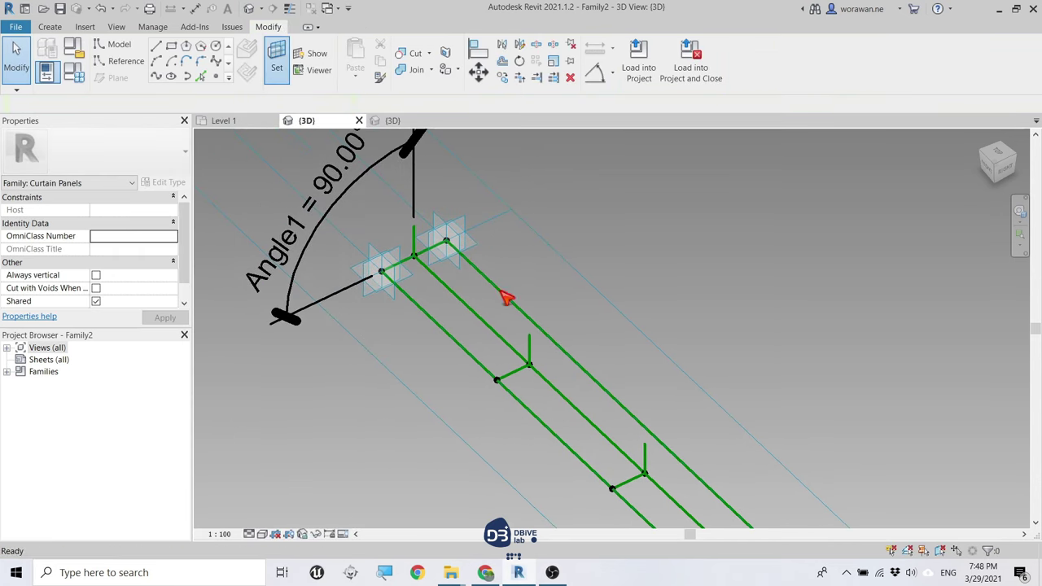
scroll(528, 362, "up", 2)
left_click(594, 73)
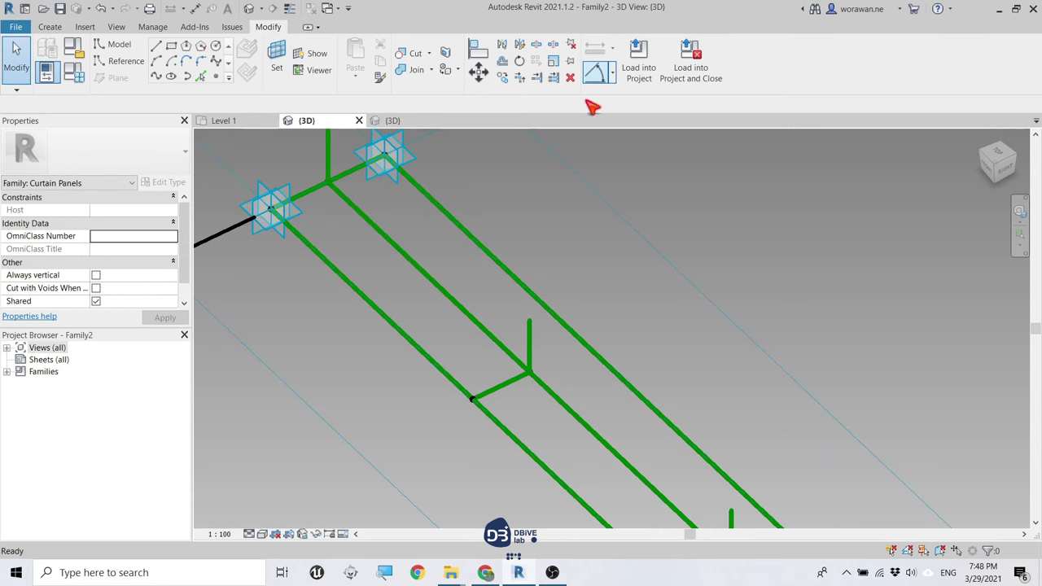
left_click(502, 391)
left_click(528, 343)
scroll(528, 343, "down", 2)
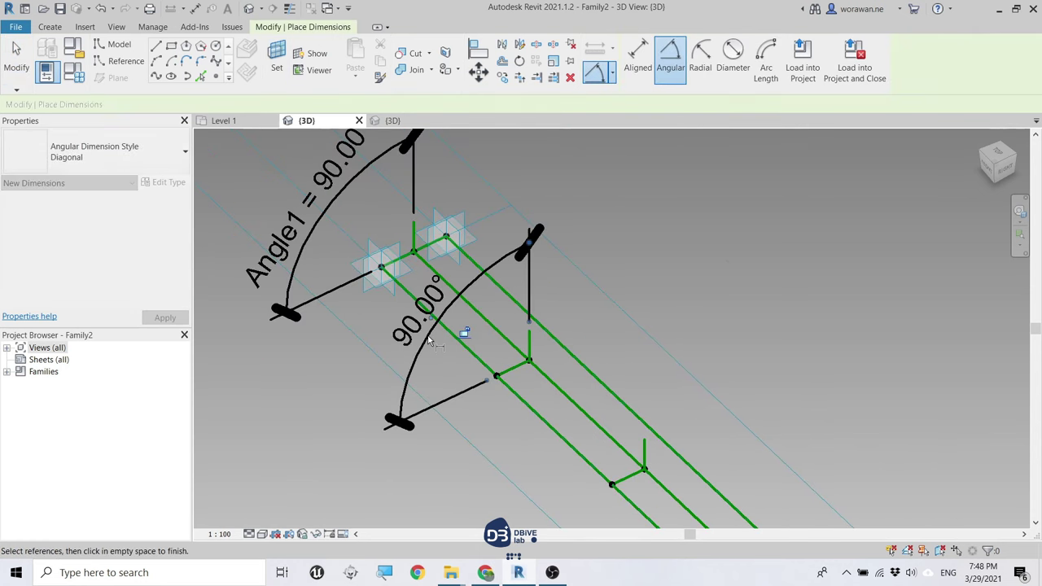
left_click(430, 340)
key("Escape")
left_click(477, 288)
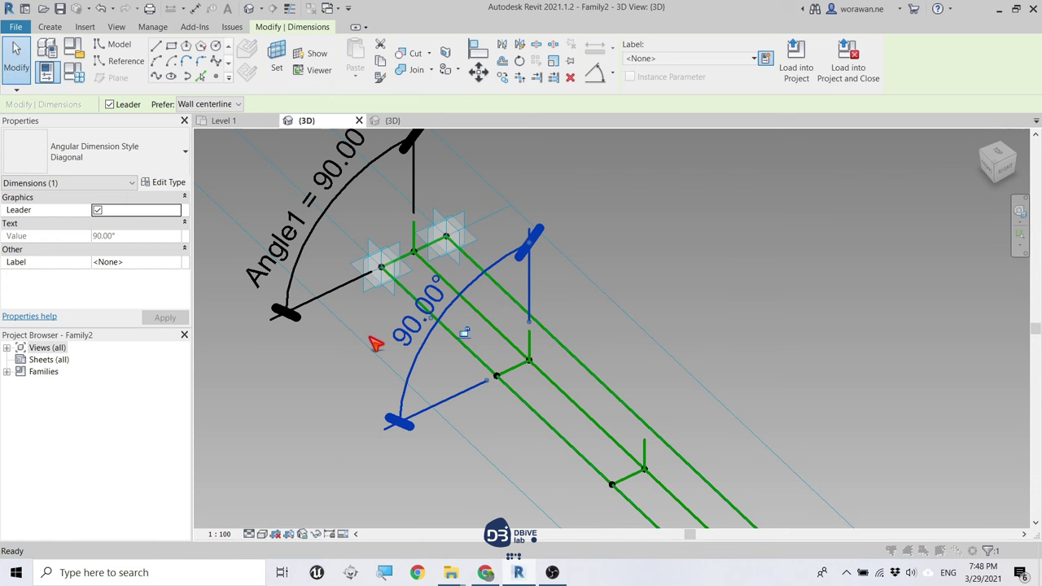
type("Angle2")
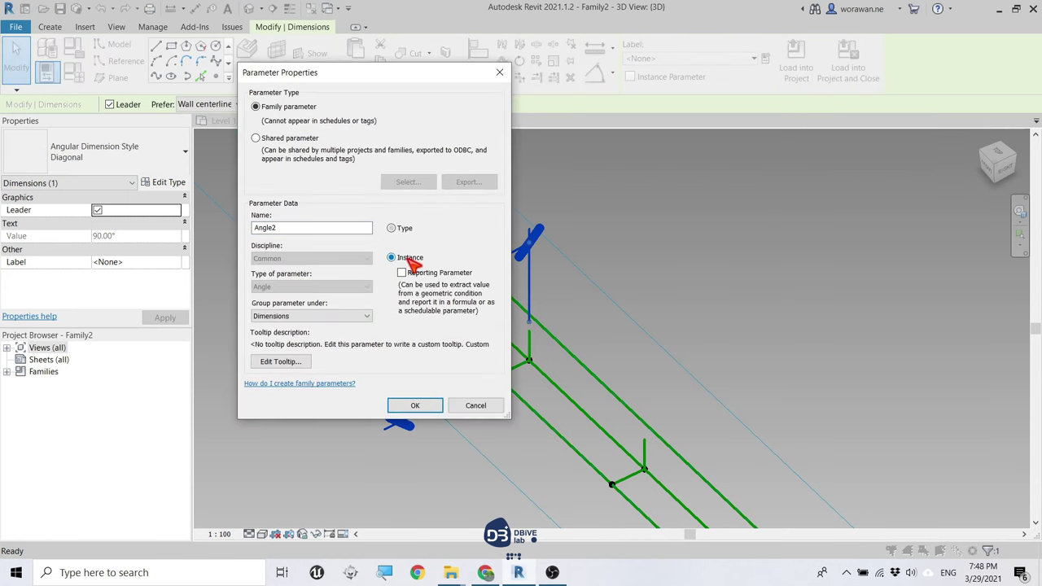
left_click(400, 407)
key("Escape")
- Dimension the lower vertical line's joint and make it the instance parameter Angle3
scroll(727, 316, "down", 3)
scroll(574, 285, "up", 3)
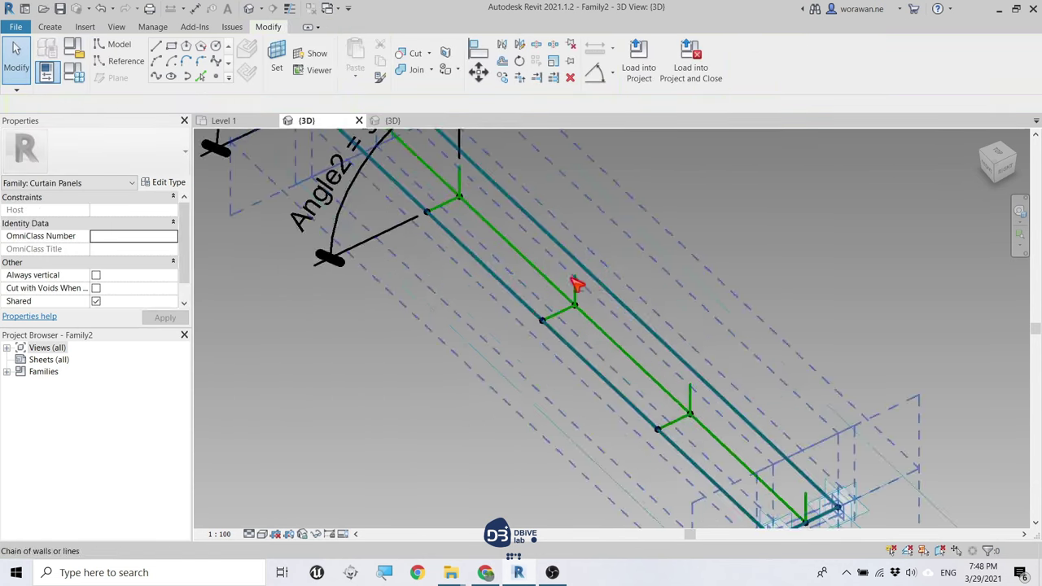
scroll(567, 236, "up", 2)
key("Return")
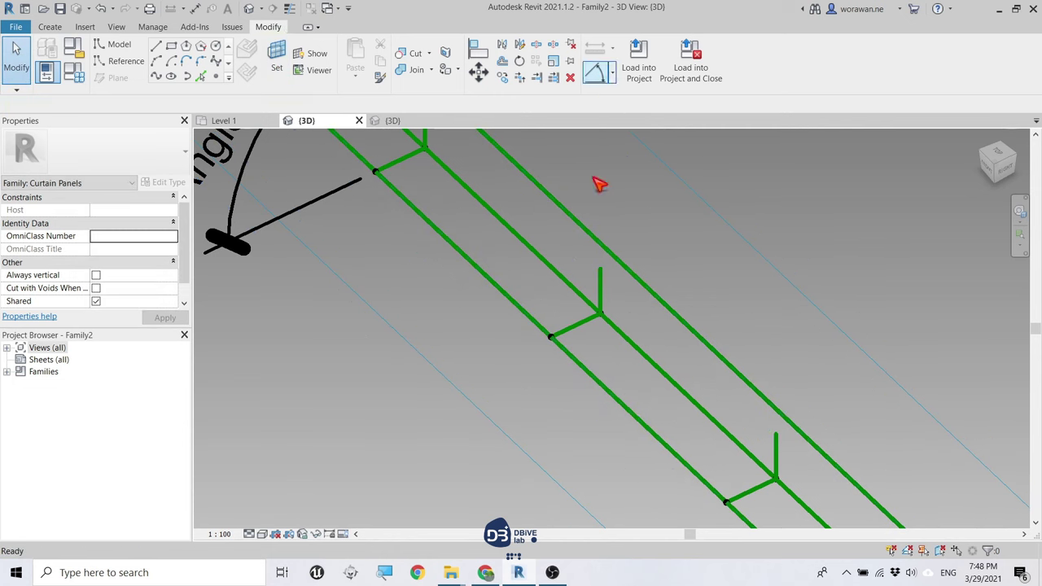
left_click(586, 313)
left_click(599, 289)
left_click(495, 268)
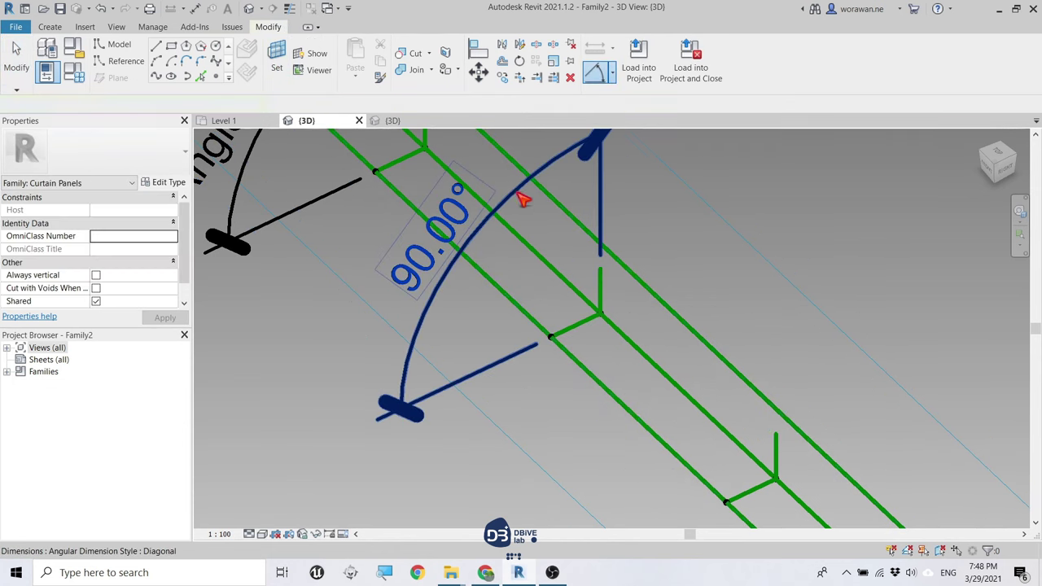
left_click(766, 58)
type("Angle3")
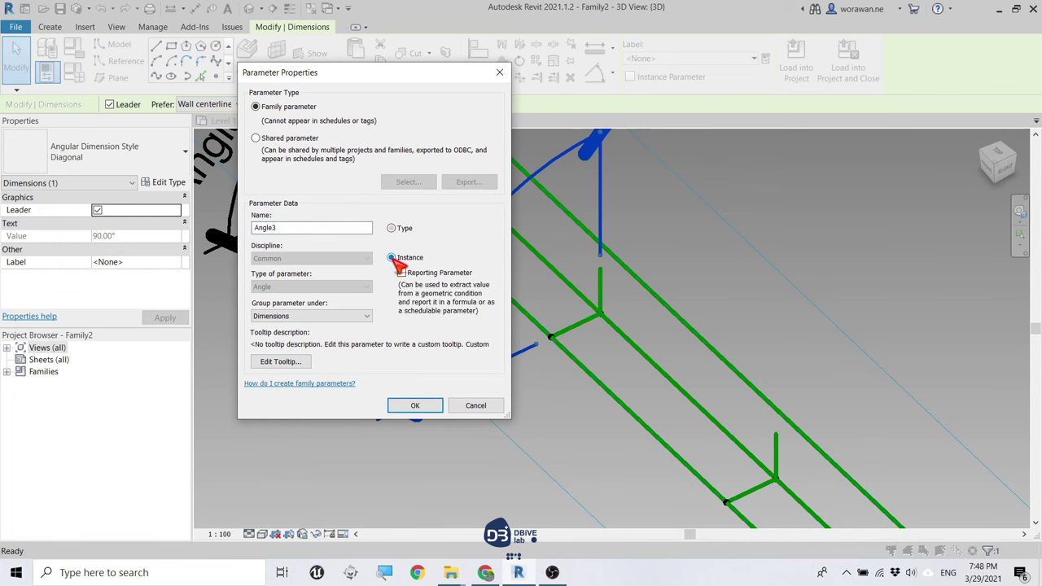
left_click(414, 406)
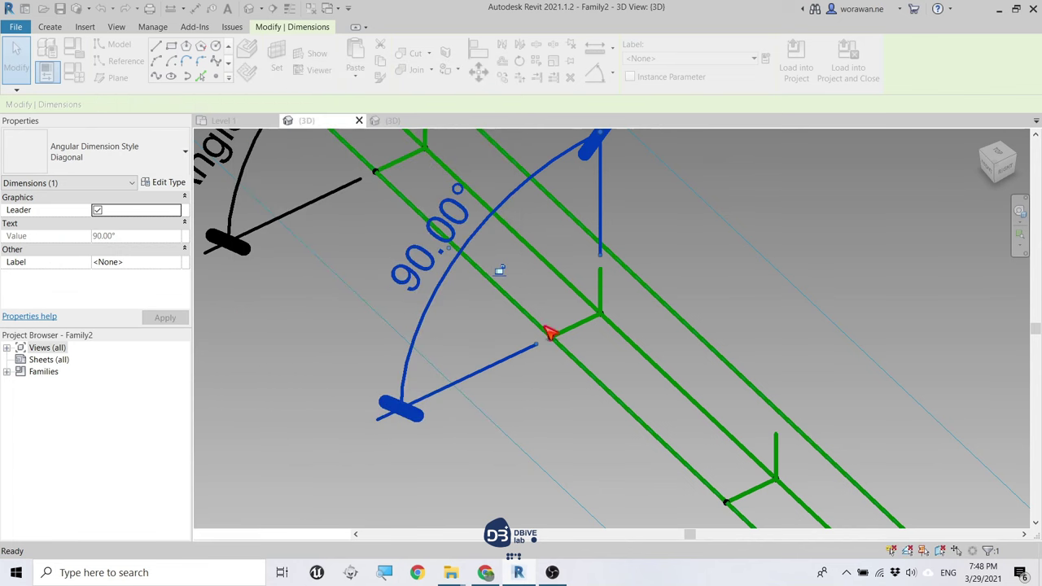
left_click(728, 240)
- Dimension the fourth joint's angle and make it the instance parameter Angle4
scroll(728, 239, "down", 3)
left_click(596, 73)
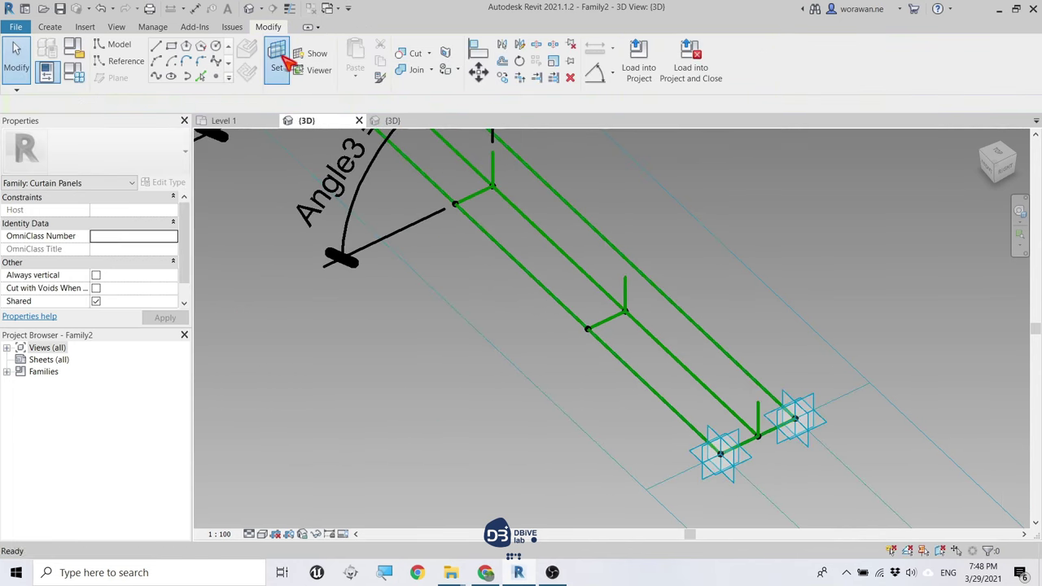
left_click(620, 303)
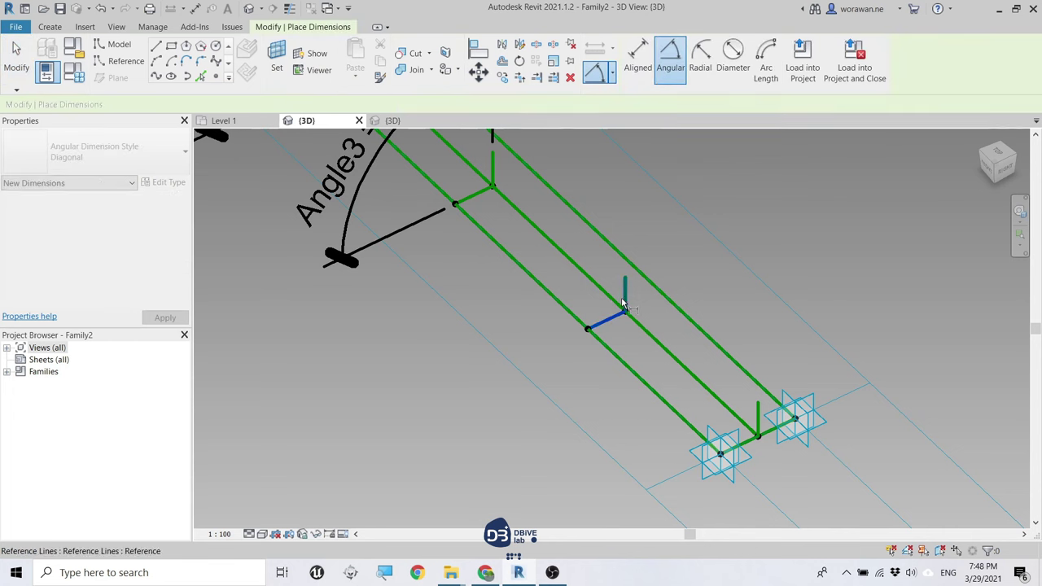
left_click(604, 319)
left_click(590, 224)
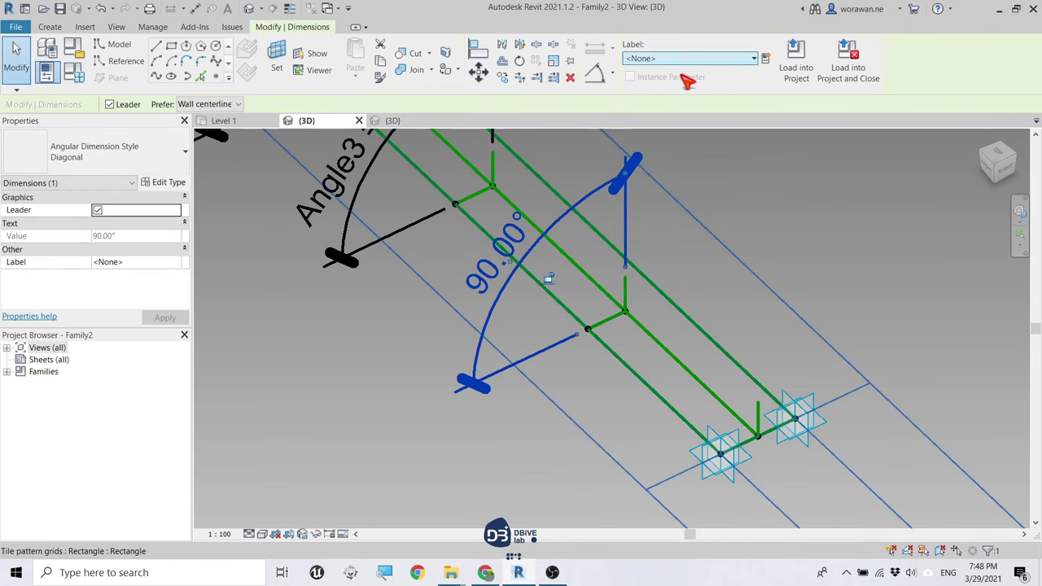
left_click(639, 222)
type("Angle4")
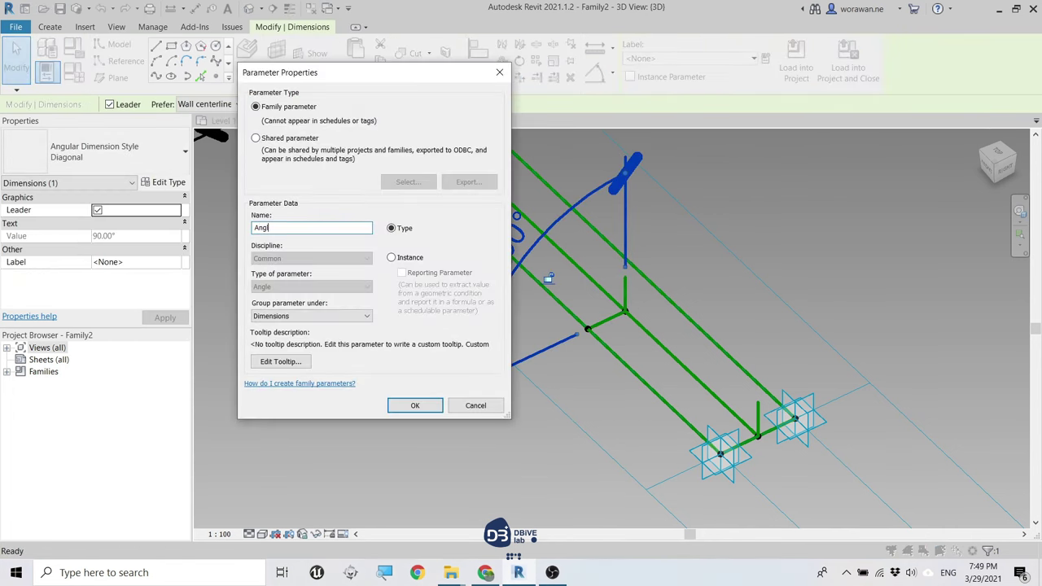
left_click(415, 405)
left_click(765, 216)
- Dimension the 90° angle at the last joint and make it the instance parameter Angle5
scroll(712, 350, "up", 2)
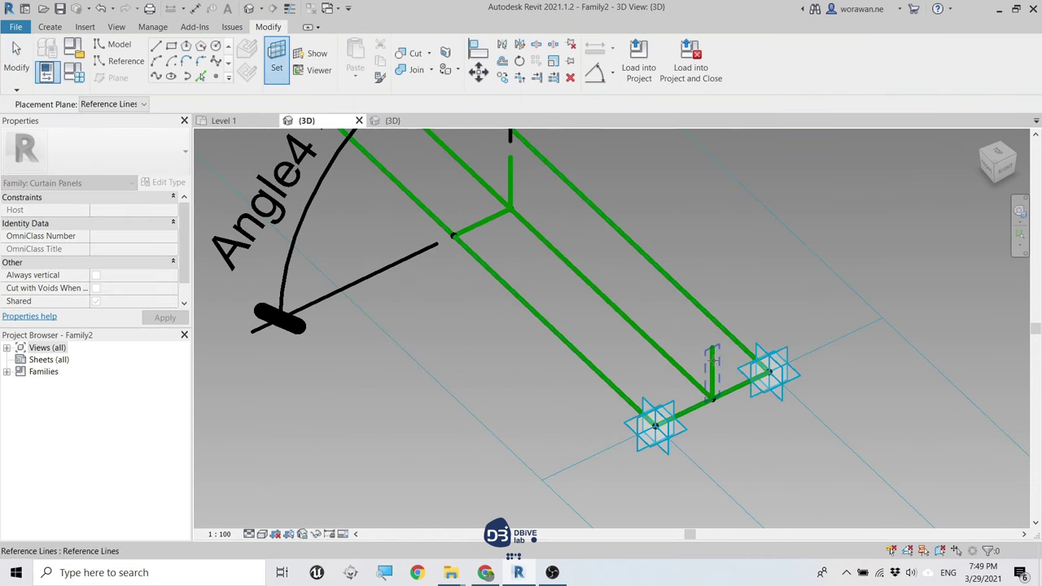
left_click(595, 77)
left_click(697, 411)
scroll(698, 411, "down", 2)
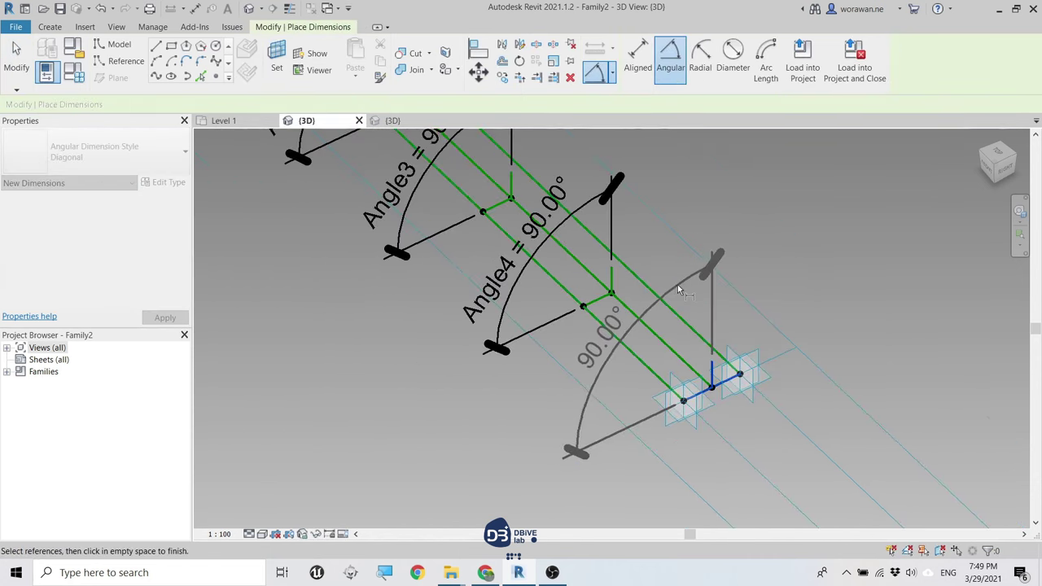
left_click(681, 282)
key("Escape")
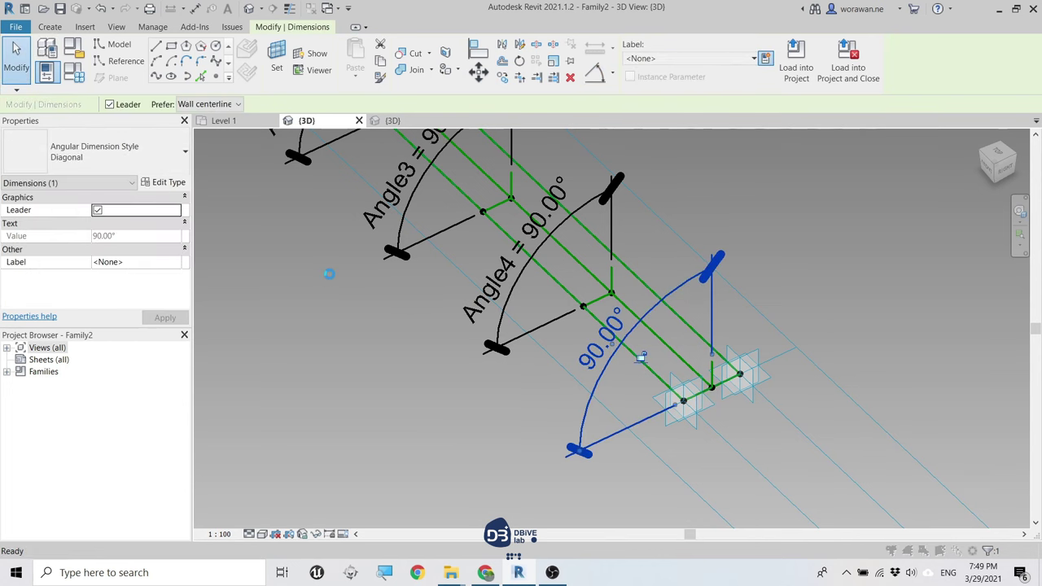
type("Angle5")
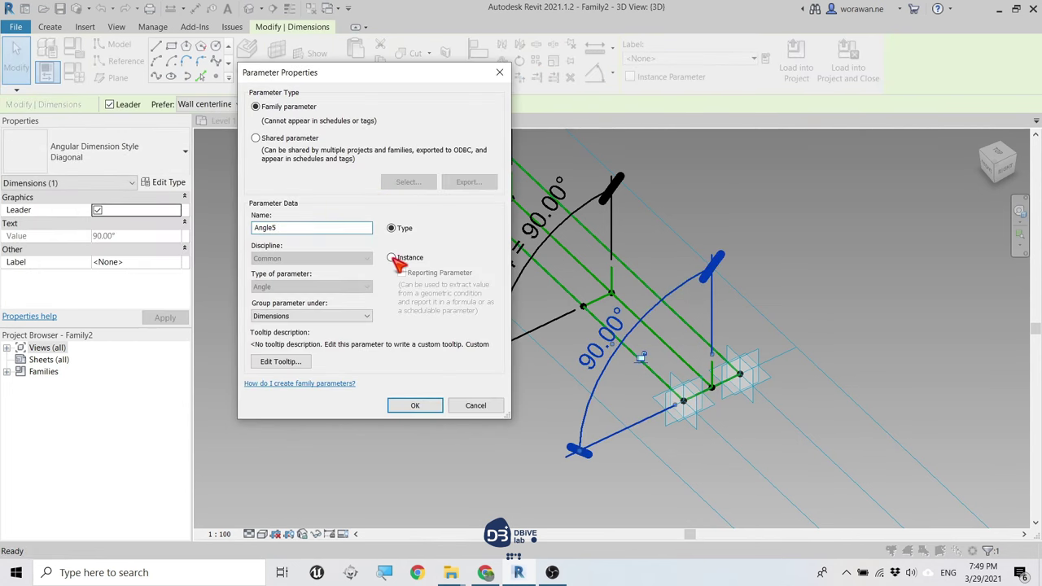
left_click(421, 405)
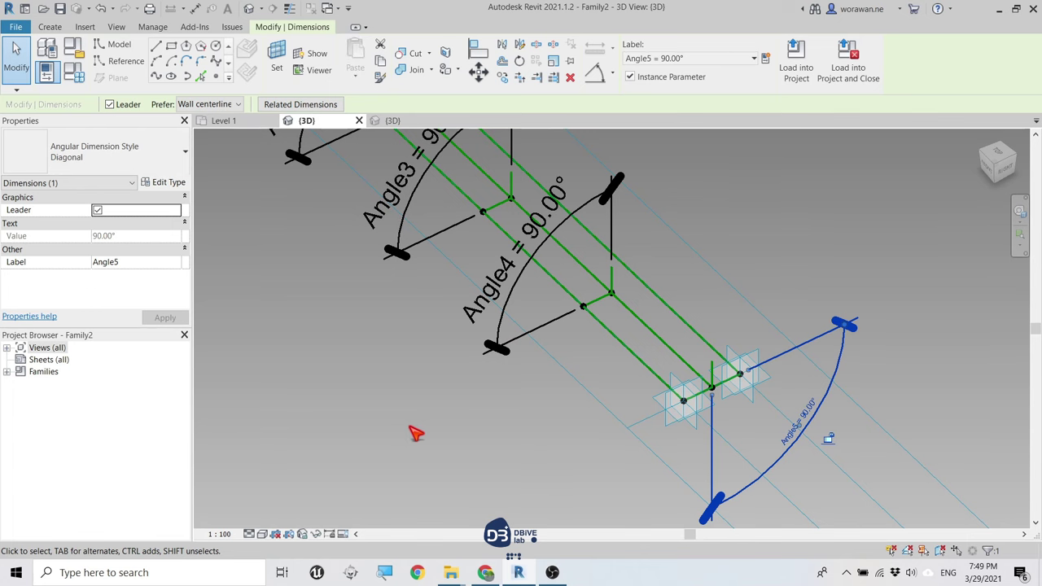
scroll(415, 433, "down", 3)
key("Escape")
scroll(404, 435, "down", 2)
scroll(365, 298, "up", 3)
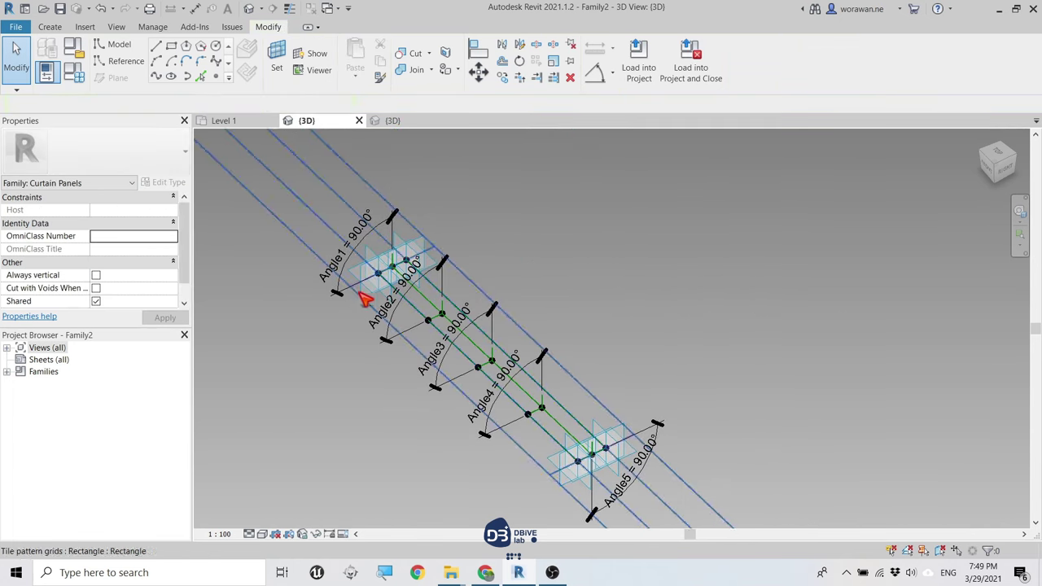
scroll(328, 229, "up", 2)
scroll(328, 229, "up", 3)
scroll(321, 216, "down", 1)
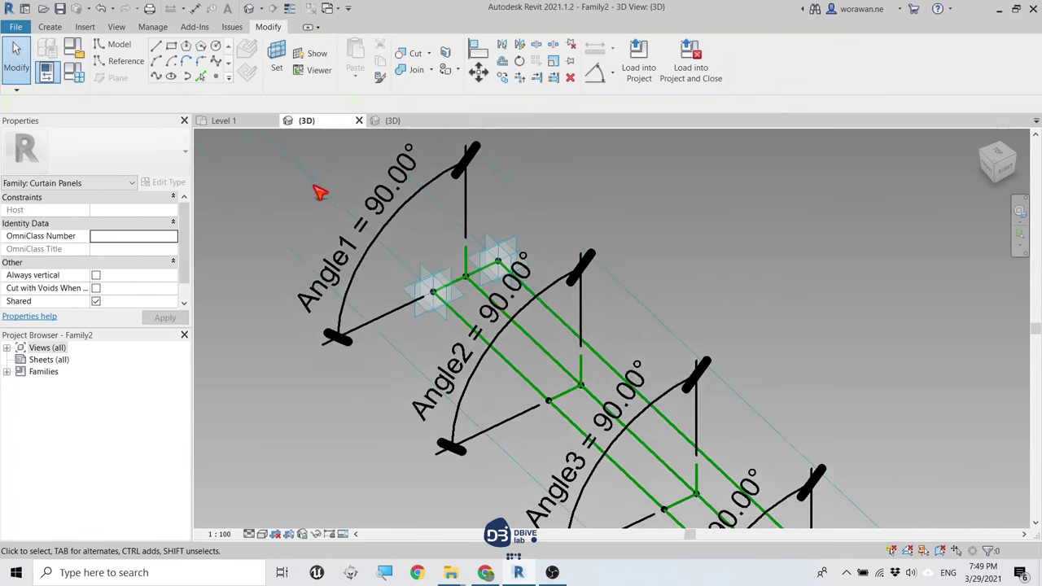
scroll(321, 191, "down", 2)
middle_click_drag(321, 190, 319, 168)
left_click(74, 70)
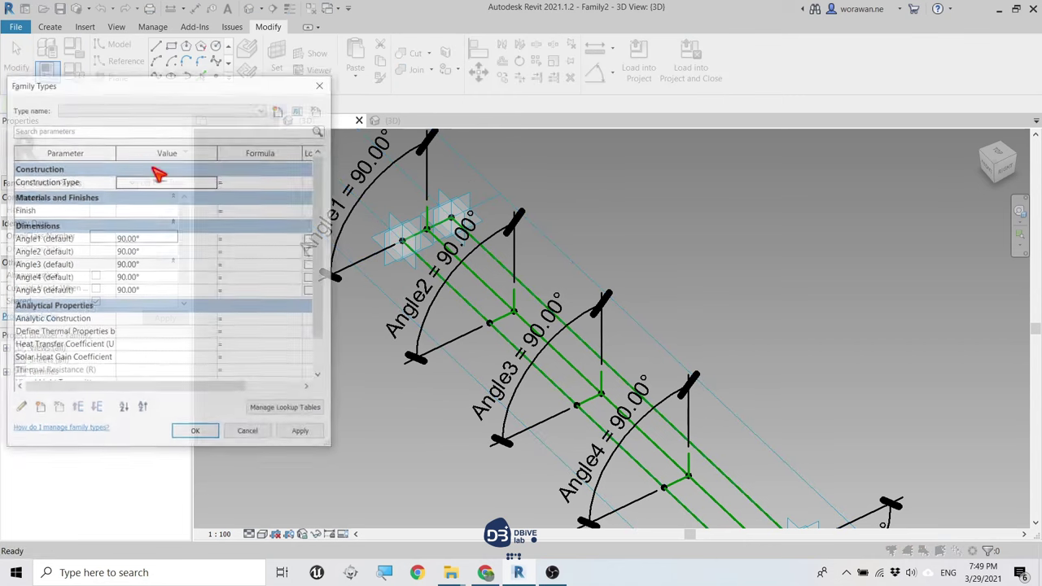
left_click(160, 238)
type("0")
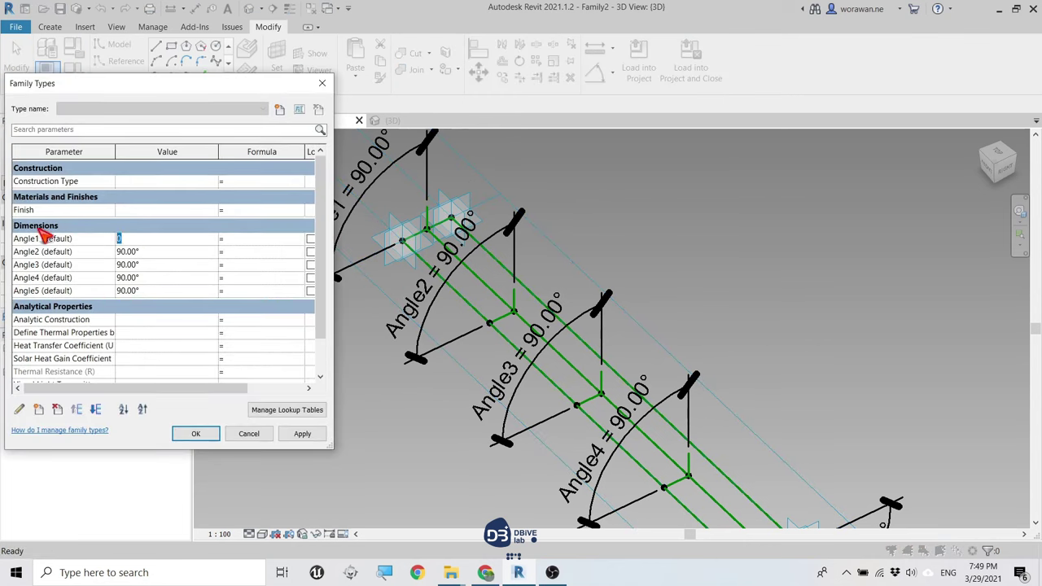
type("10")
left_click(302, 434)
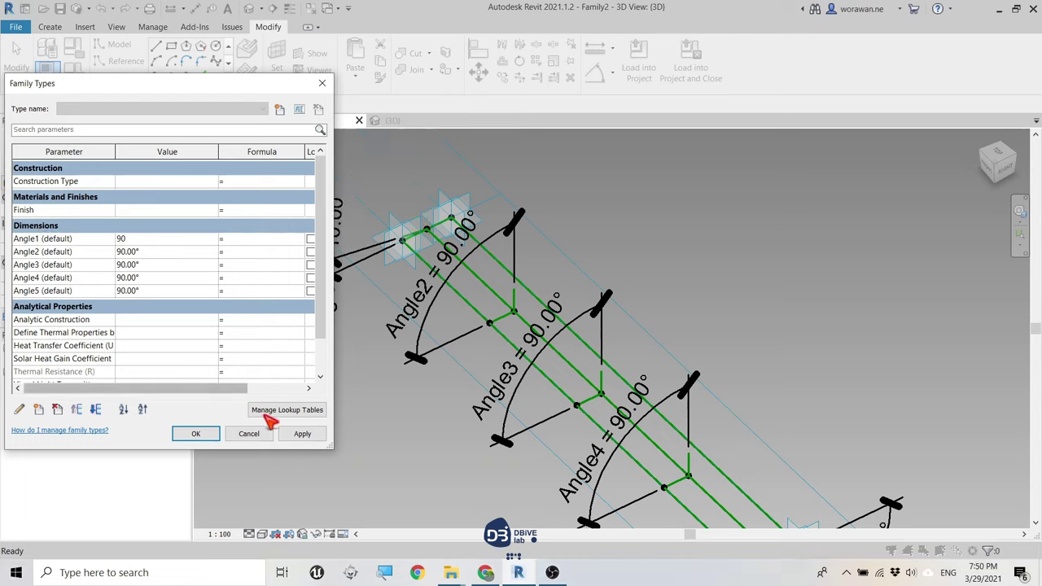
left_click(262, 434)
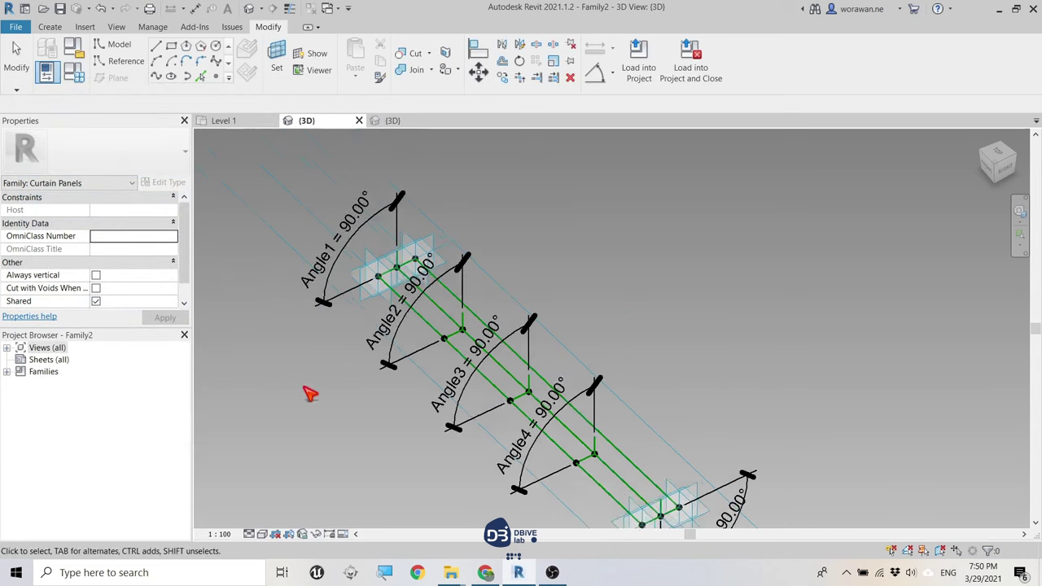
scroll(342, 256, "up", 3)
scroll(360, 253, "up", 3)
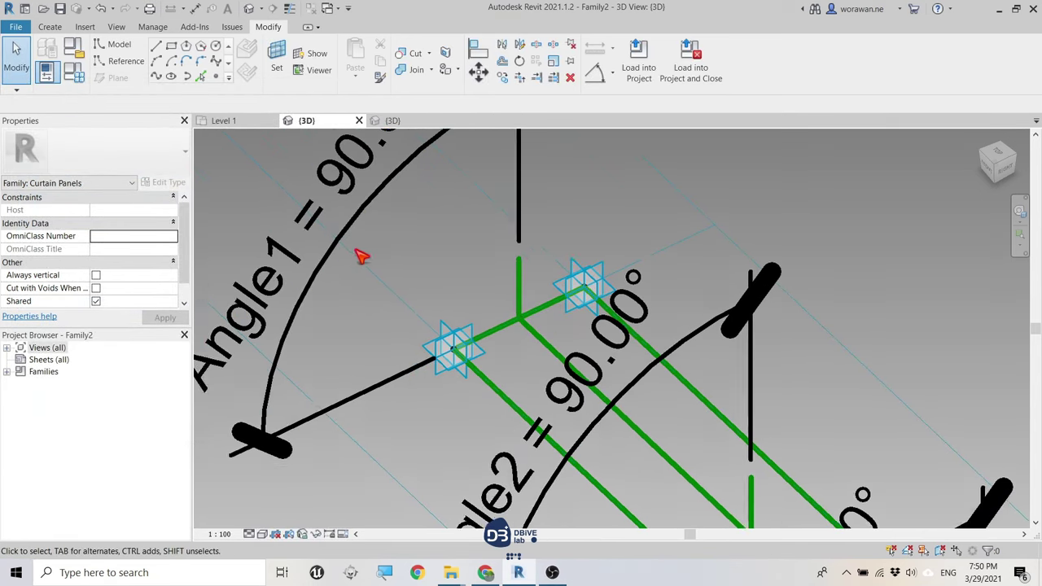
- Draw a four-sided model-line profile at the Angle1 joint
left_click(515, 281)
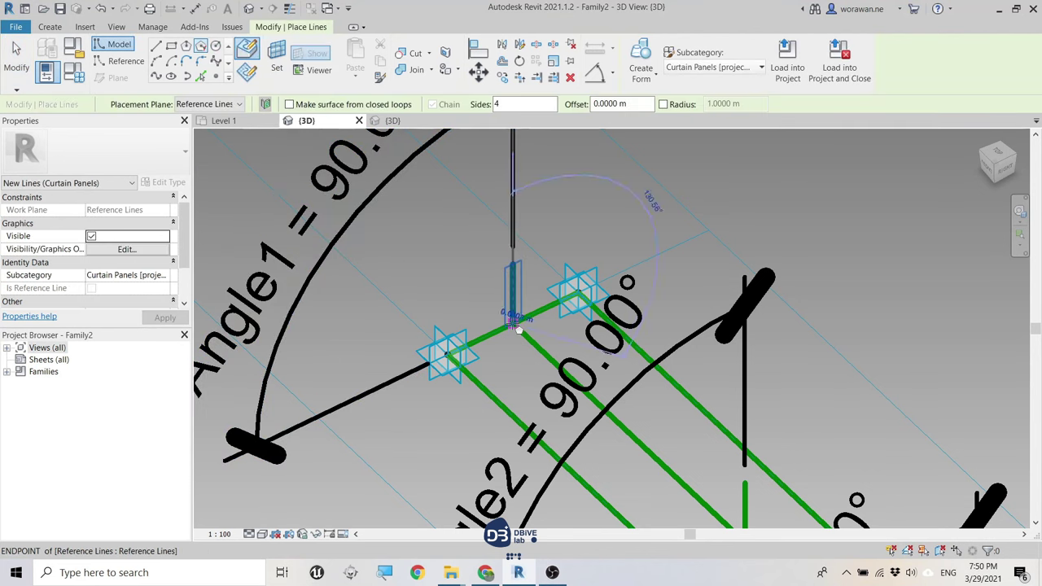
scroll(521, 260, "down", 3)
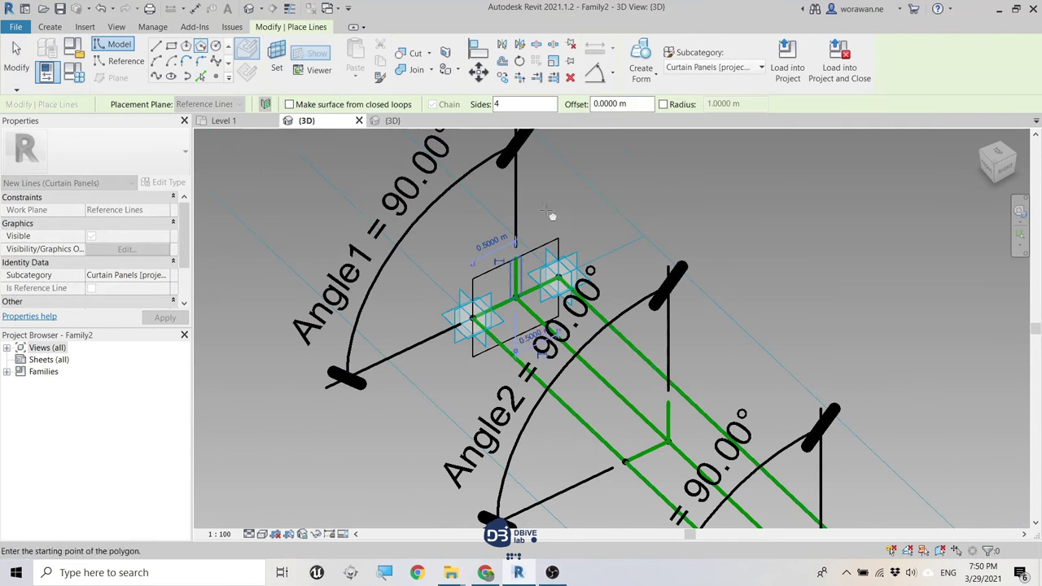
key("Escape")
key("Escape")
scroll(562, 236, "down", 2)
scroll(545, 279, "up", 1)
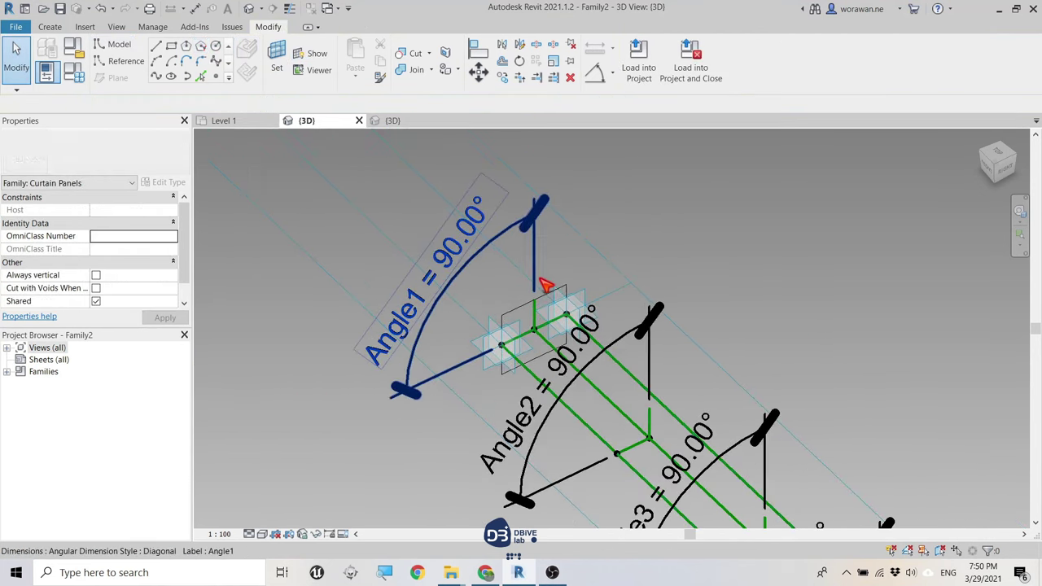
key("Tab")
left_click(546, 297)
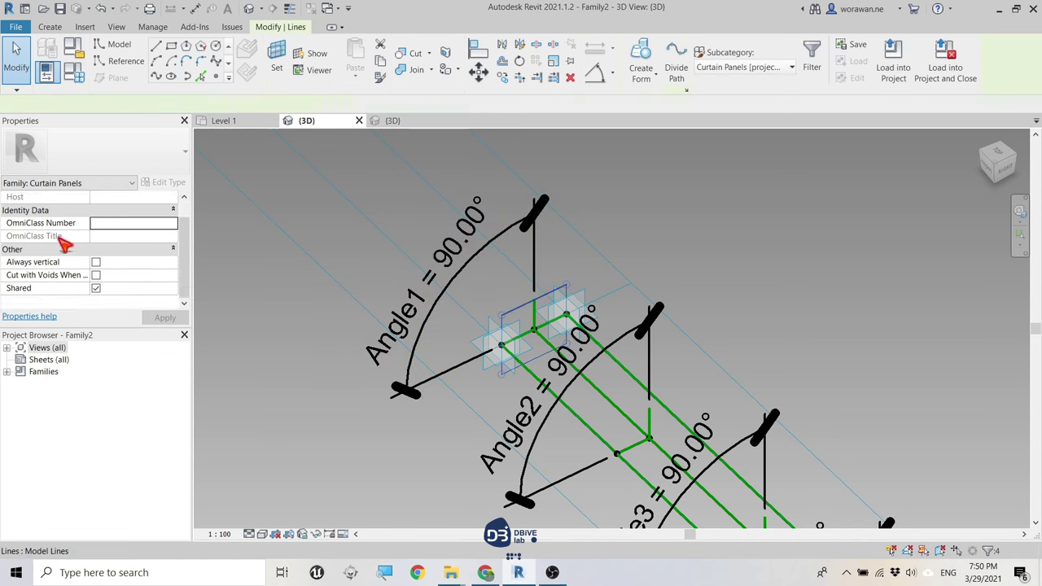
left_click(621, 225)
middle_click_drag(621, 226, 618, 258)
- Place a 0.50 / 0.50 m aligned dimension across the profile edges and middle line
left_click(603, 73)
scroll(492, 337, "up", 2)
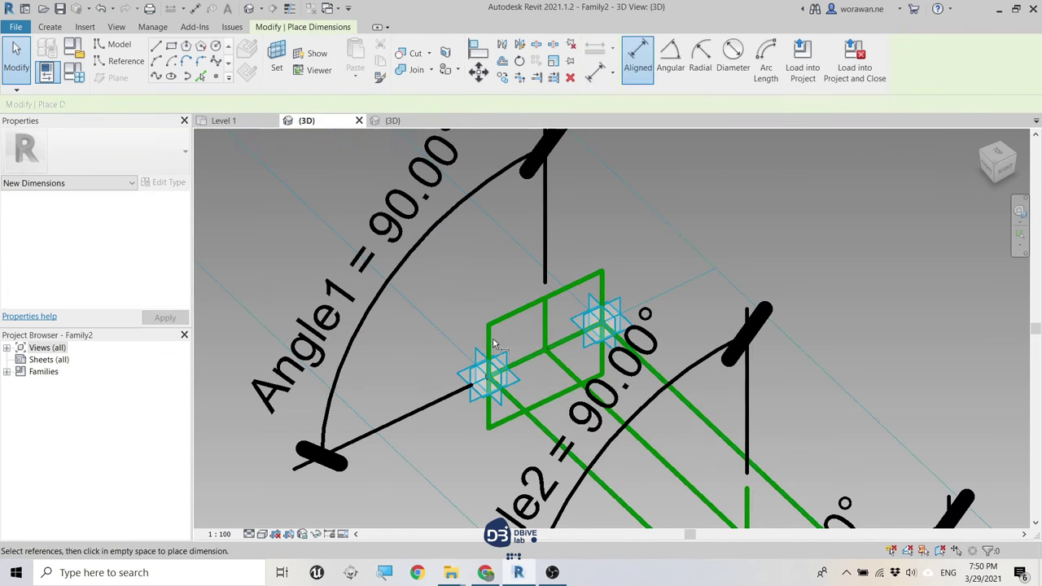
left_click(490, 340)
left_click(600, 290)
scroll(600, 290, "down", 2)
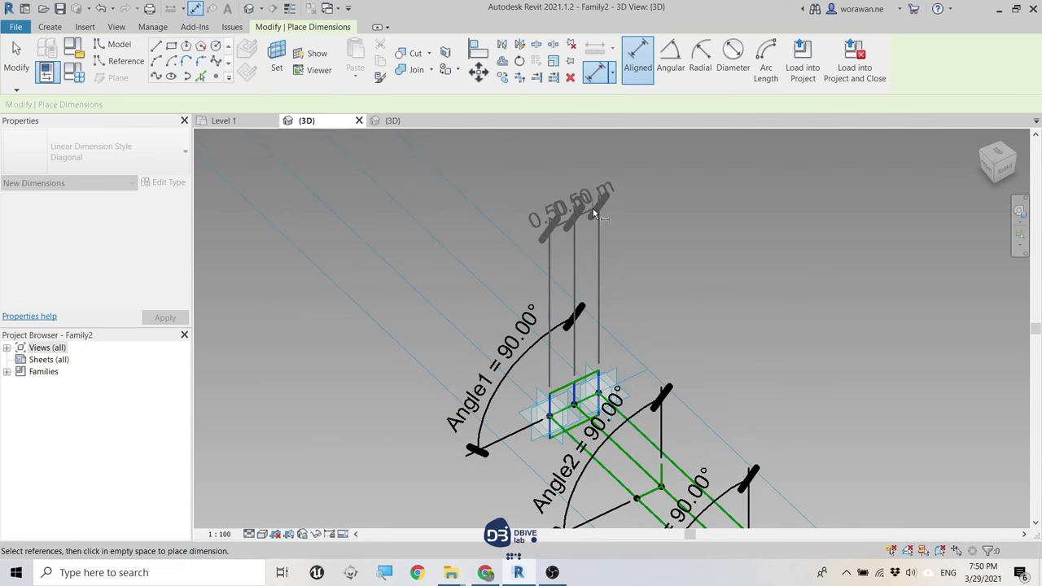
left_click(592, 187)
scroll(570, 350, "up", 2)
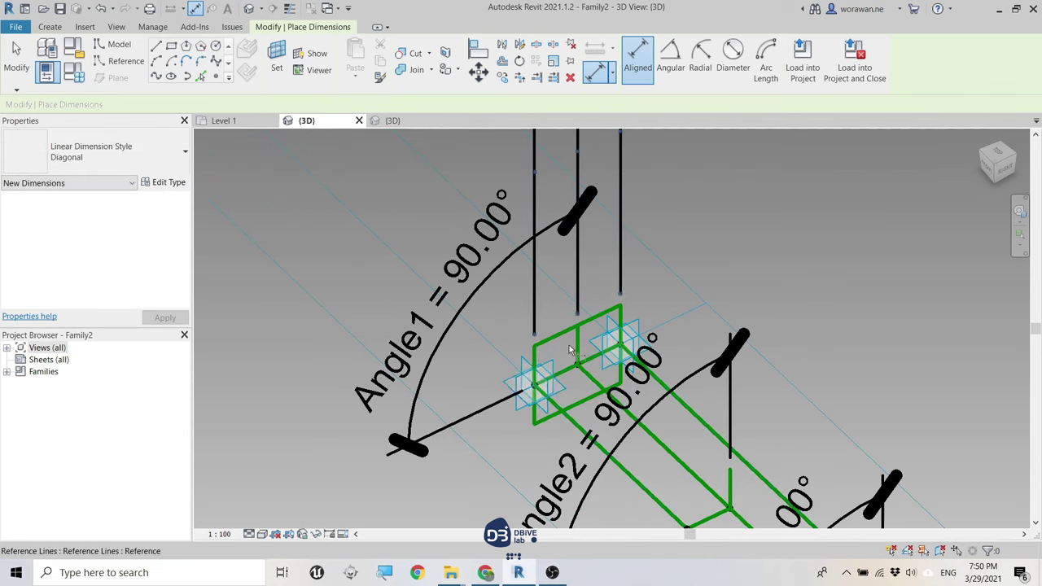
scroll(540, 355, "down", 1)
scroll(541, 355, "up", 2)
- Add a 1.00 m overall dimension between the outer edges, labelled with the width parameter
left_click(542, 351)
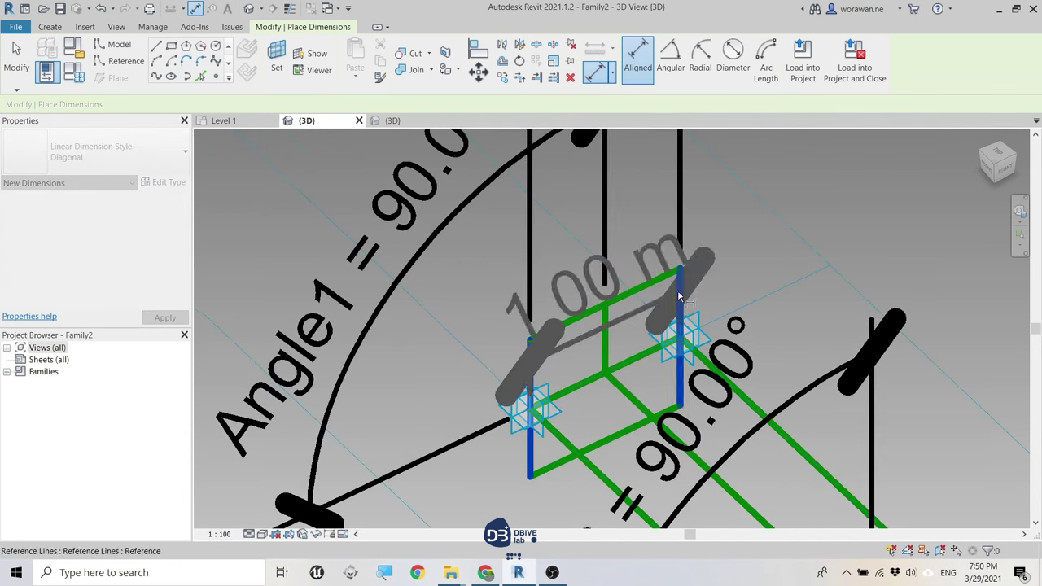
scroll(658, 281, "down", 3)
scroll(659, 282, "up", 2)
left_click(656, 198)
key("Escape")
left_click(666, 168)
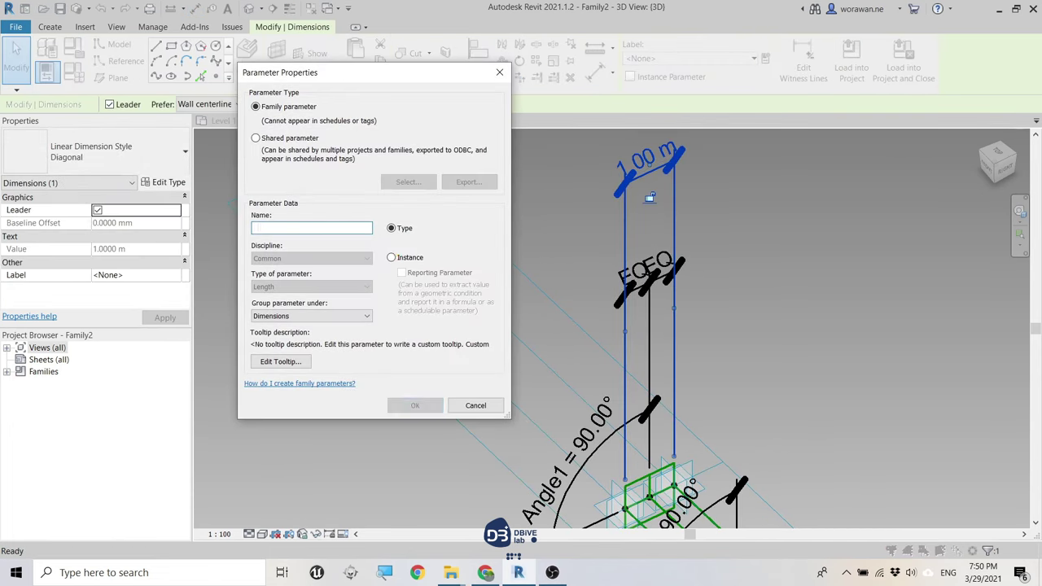
left_click(415, 404)
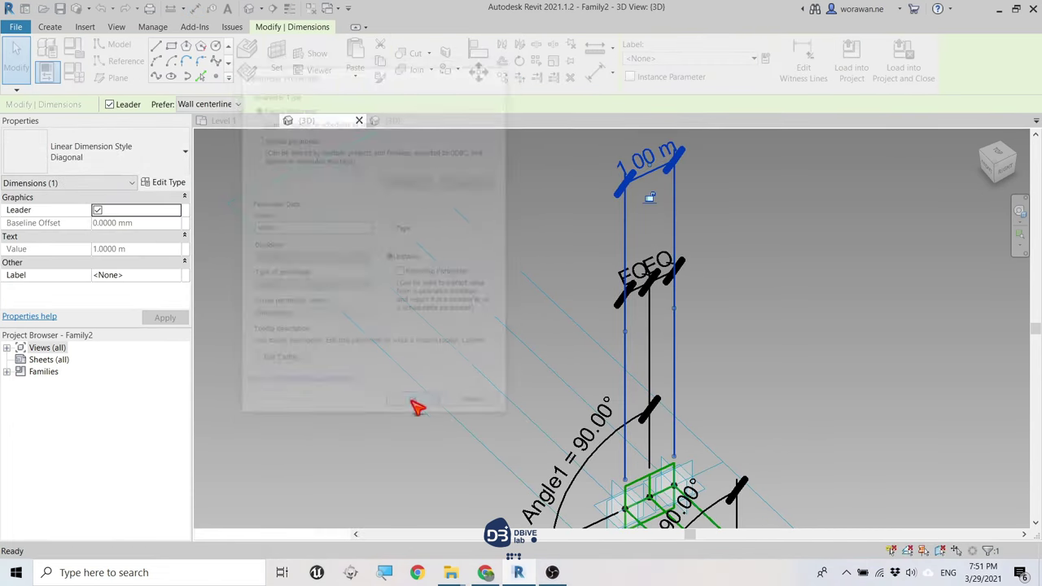
left_click(728, 340)
middle_click_drag(727, 339, 676, 259)
- Set the width parameter to 0.30 m in Family Types and apply it
scroll(477, 330, "up", 5)
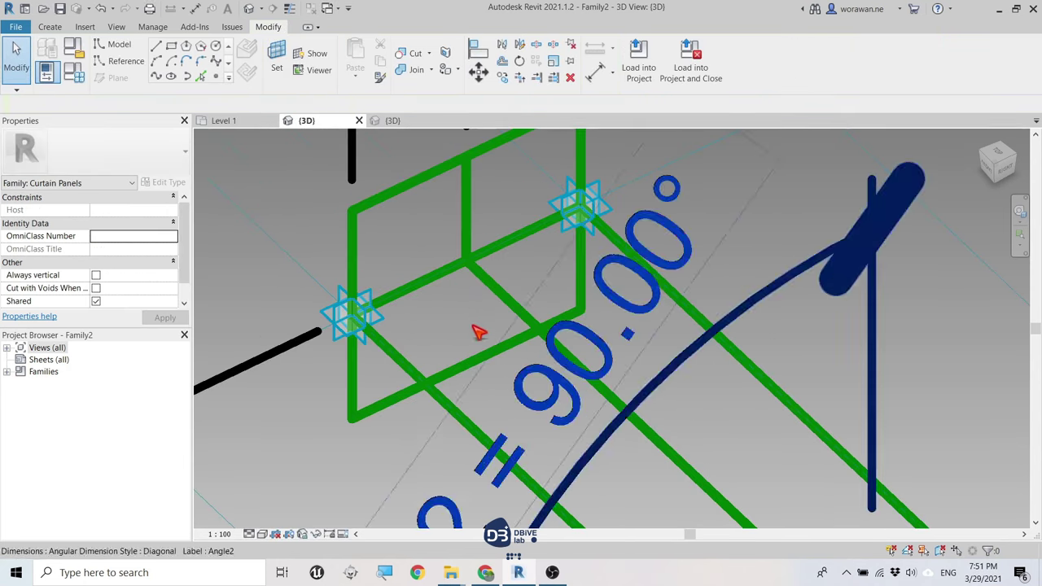
key("a")
key("l")
scroll(337, 295, "down", 6)
middle_click_drag(466, 194, 524, 377)
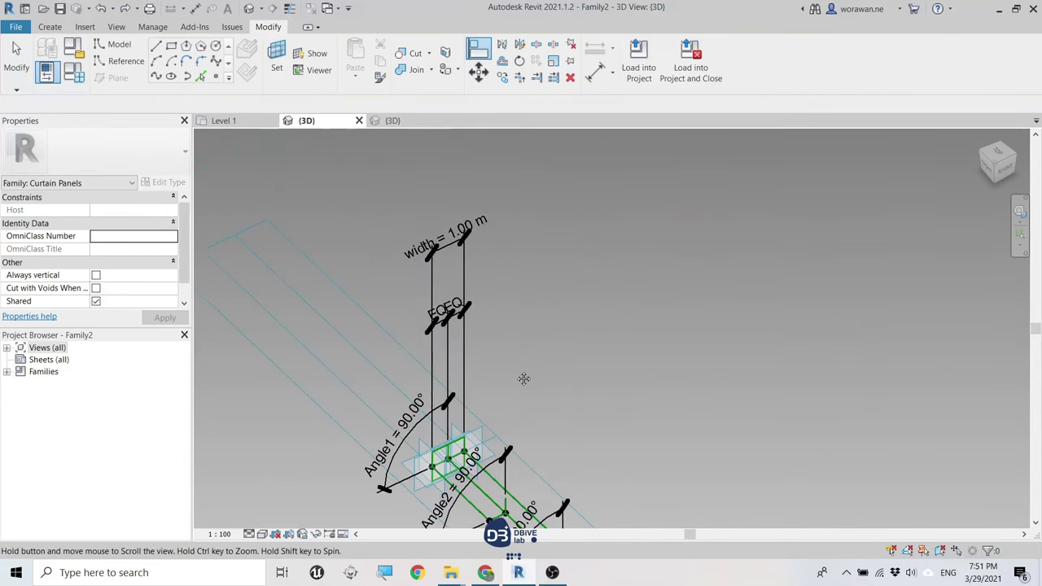
left_click(73, 73)
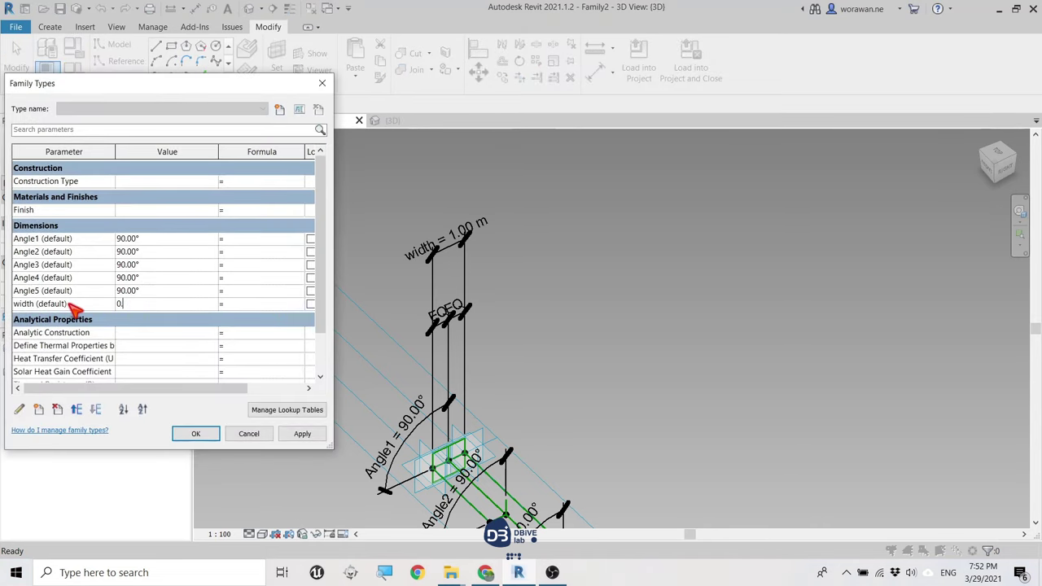
left_click(316, 435)
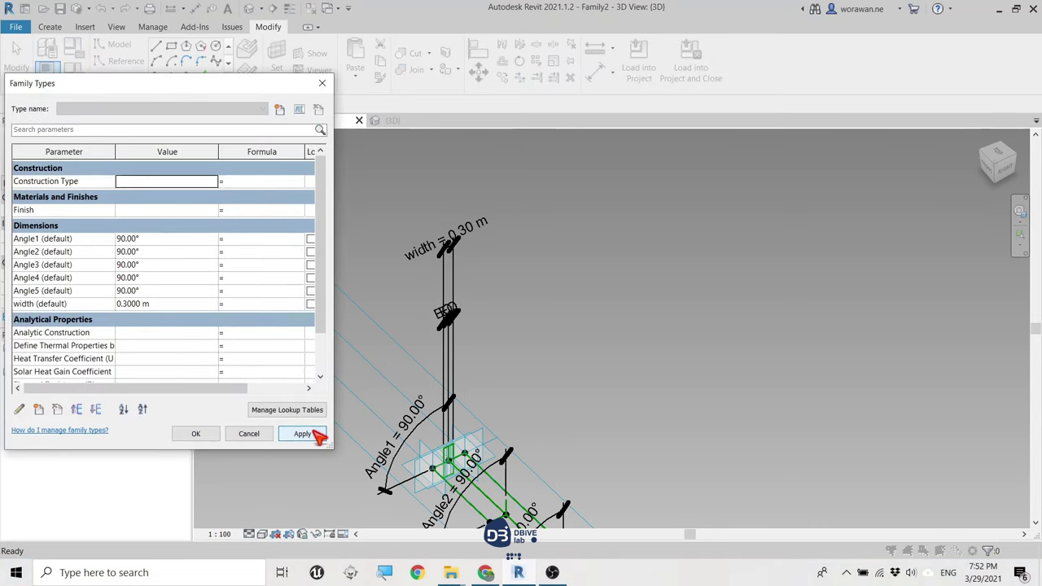
left_click(195, 434)
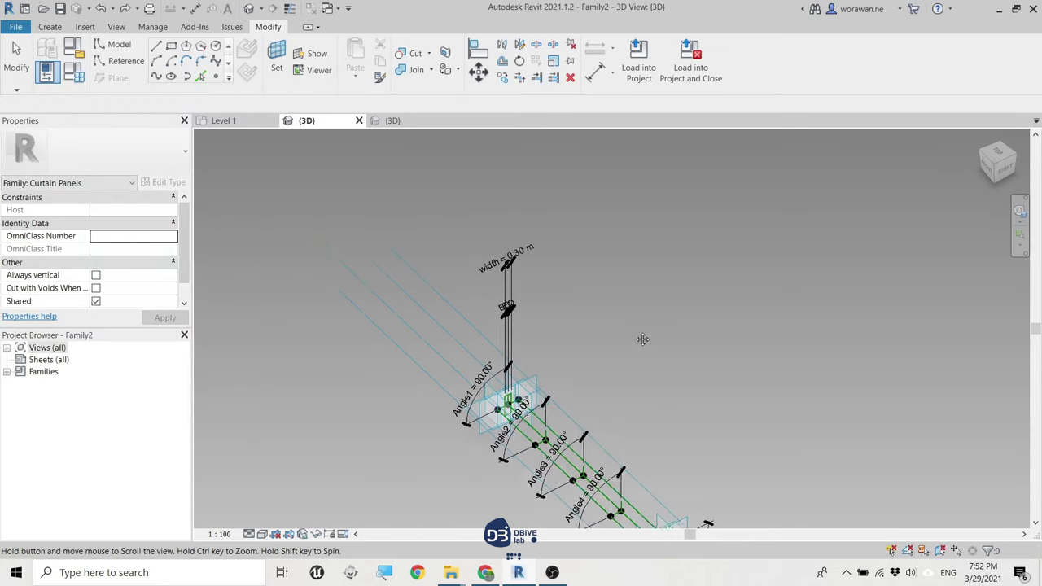
middle_click_drag(679, 356, 558, 331)
- Set Angle1 to 20° in Family Types so the first fin twists
scroll(553, 335, "up", 2)
scroll(555, 330, "up", 1)
scroll(551, 324, "up", 1)
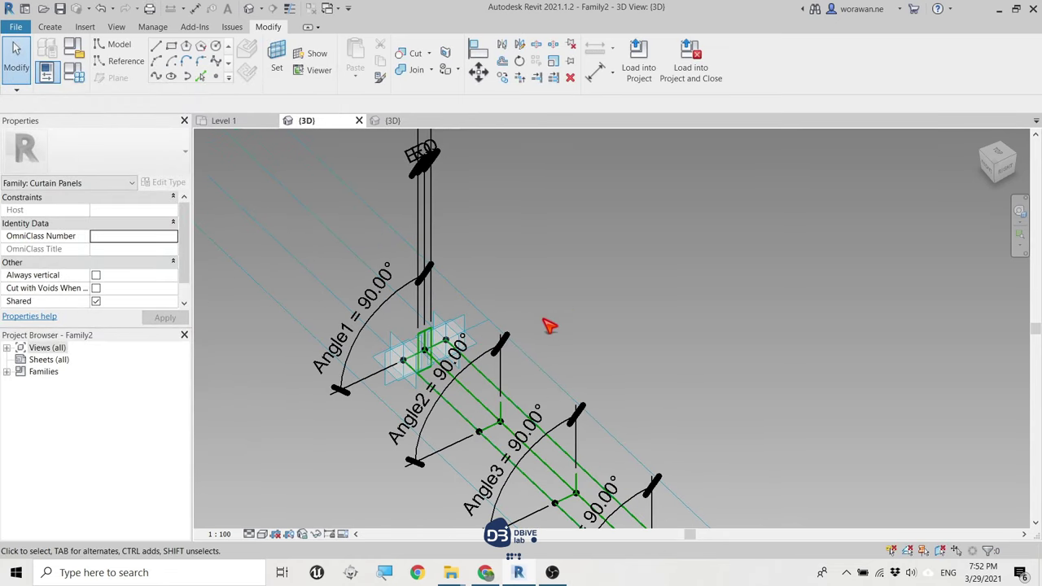
scroll(557, 309, "up", 1)
scroll(555, 305, "up", 1)
middle_click_drag(555, 305, 538, 285)
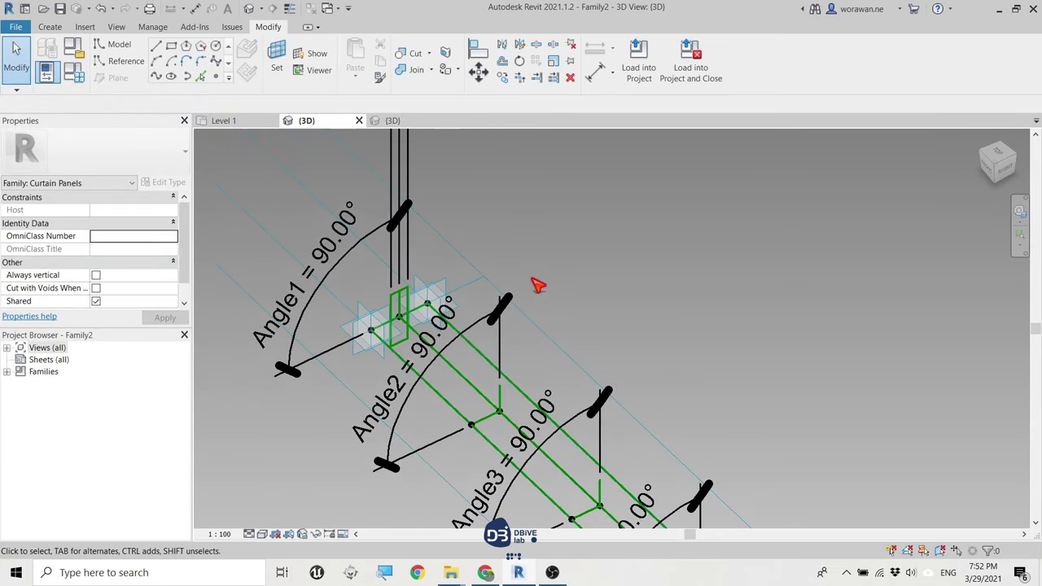
left_click(72, 81)
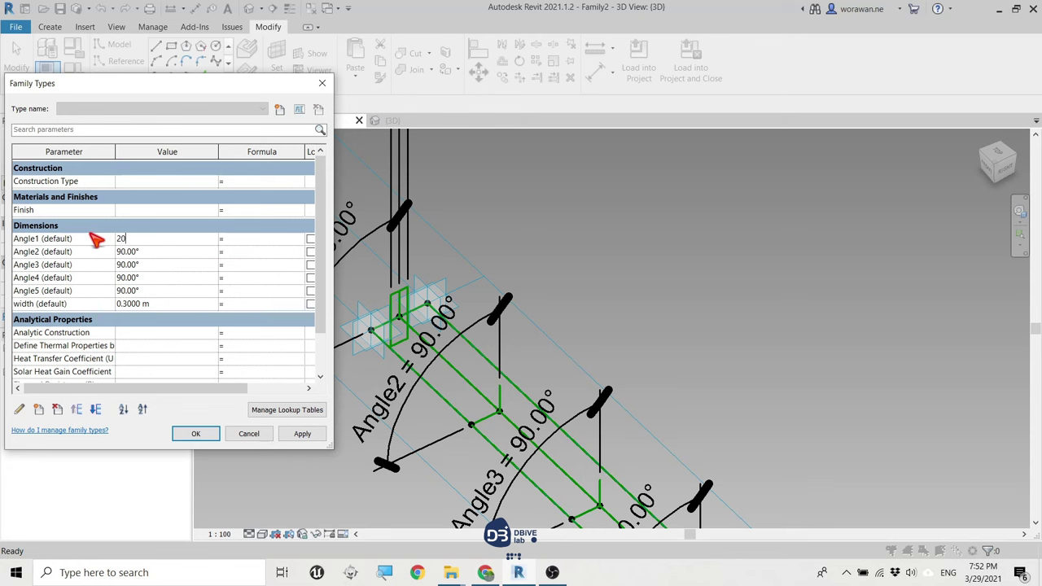
left_click(302, 434)
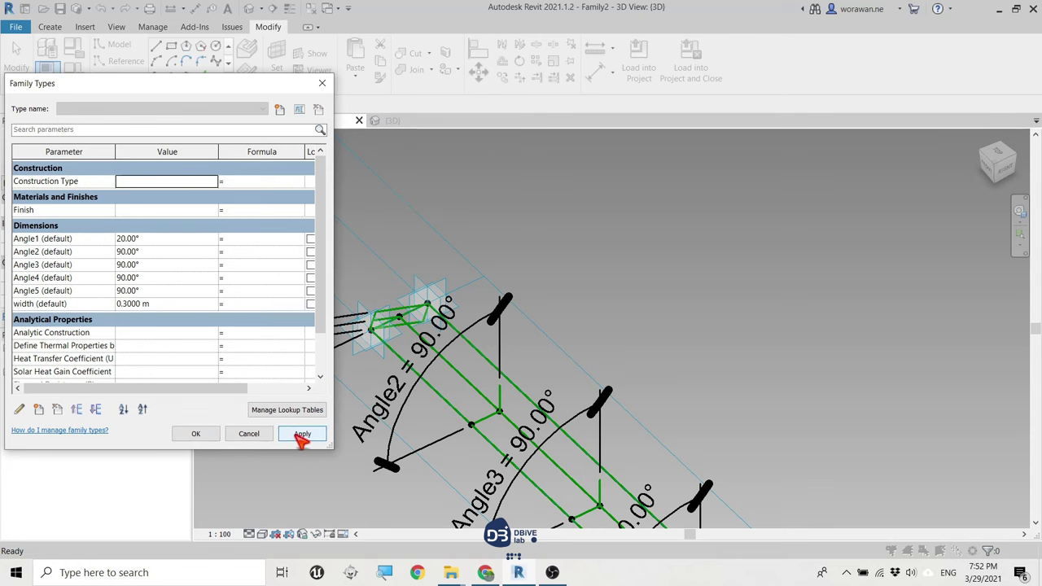
left_click(197, 434)
middle_click_drag(586, 268, 552, 221)
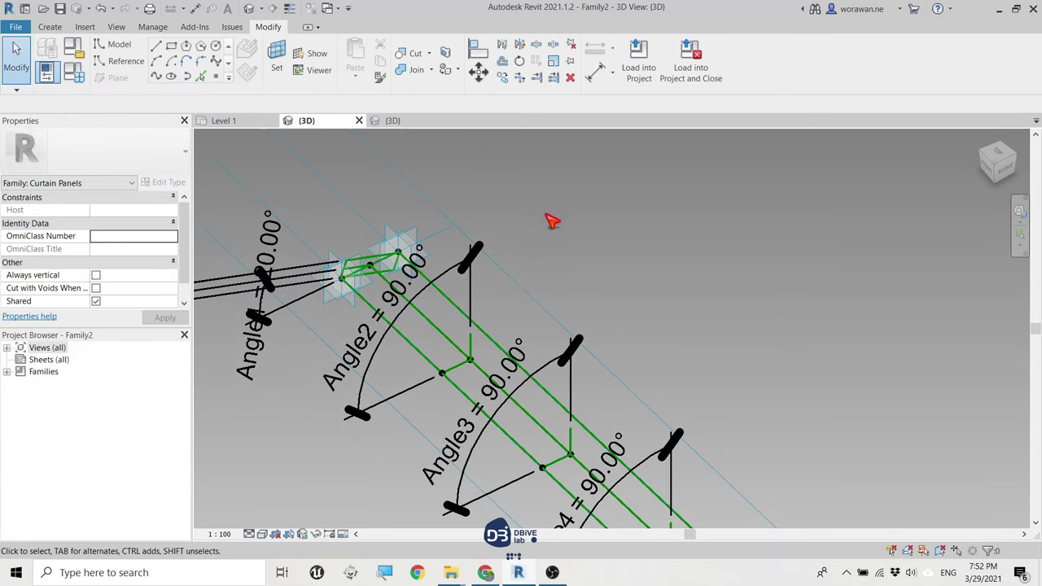
- Draw a rectangle of model lines on the Angle2 reference line as work plane
left_click(471, 345)
scroll(471, 345, "up", 2)
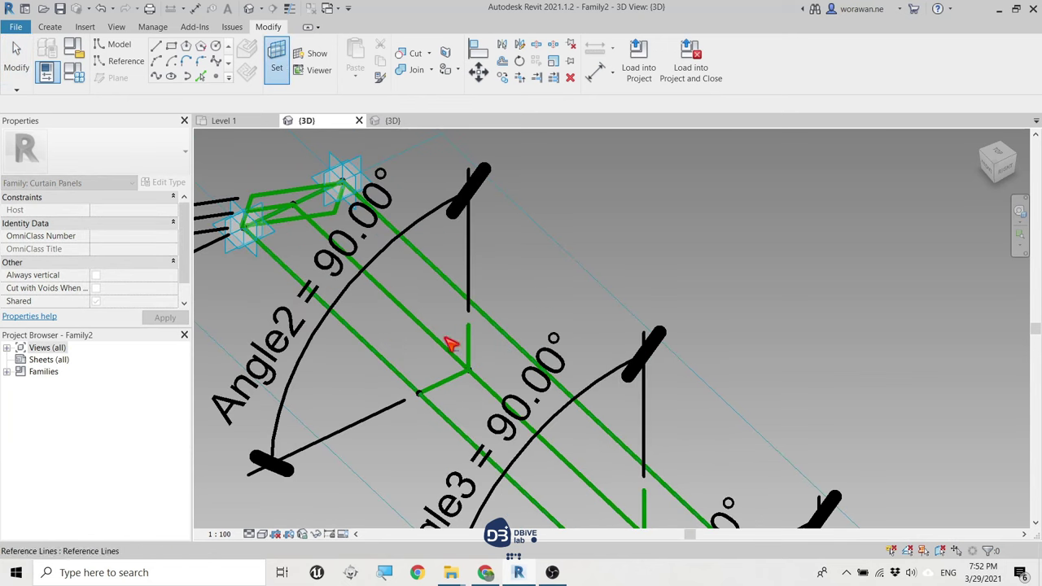
left_click(447, 339)
key("l")
key("i")
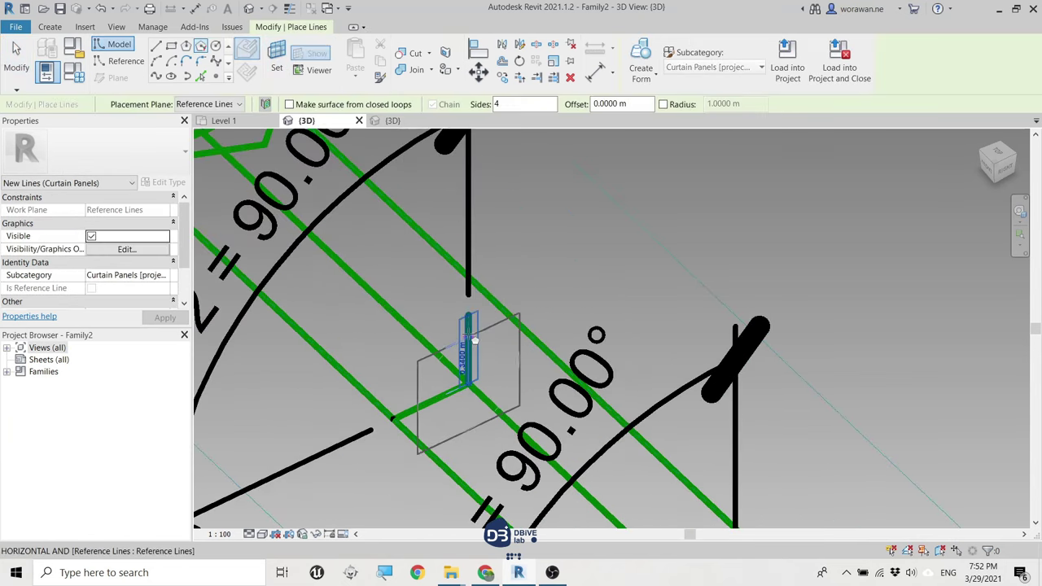
scroll(465, 348, "up", 2)
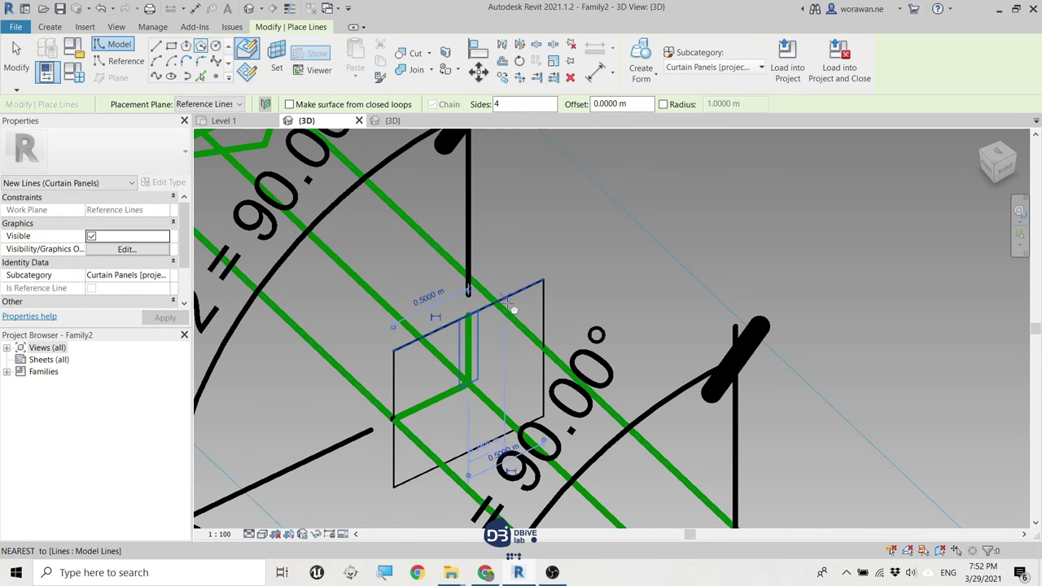
scroll(509, 306, "down", 2)
left_click(538, 322)
key("Escape")
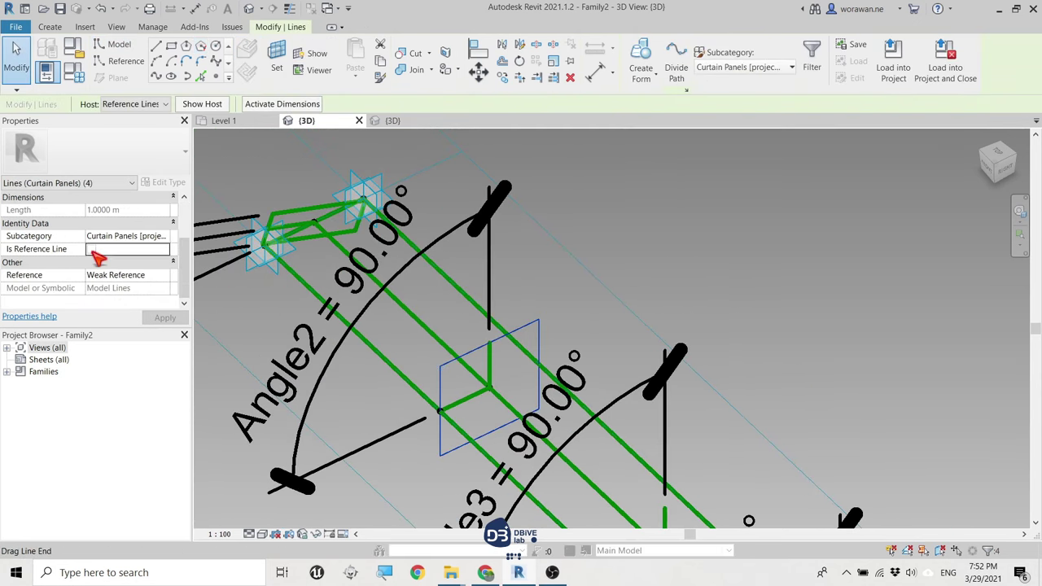
key("Escape")
- Dimension the rectangle sides to the centre line and add a 1.00 m overall dimension
key("d")
key("i")
scroll(478, 327, "up", 2)
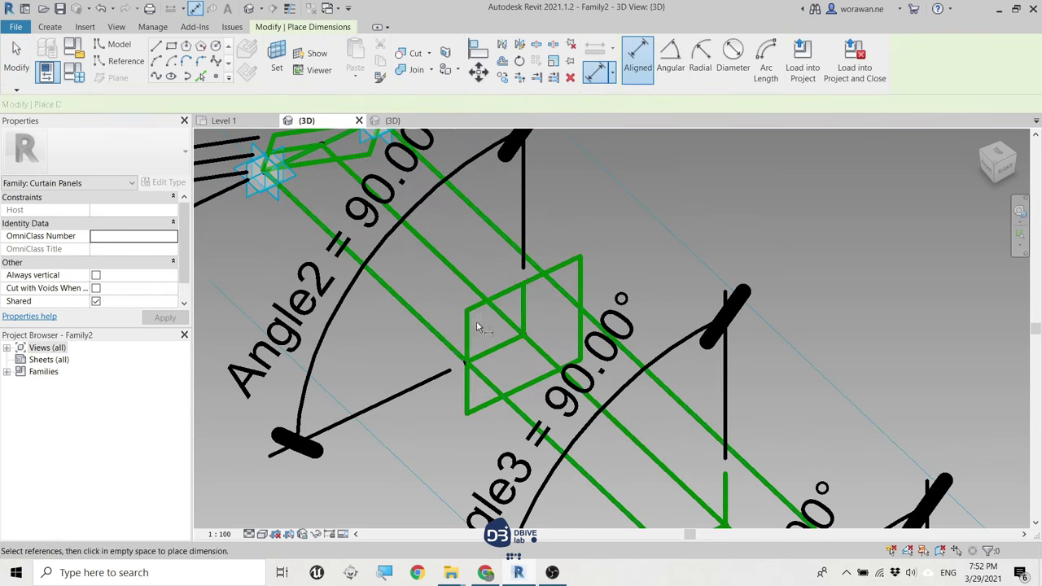
left_click(468, 342)
left_click(524, 301)
left_click(583, 264)
scroll(561, 309, "down", 3)
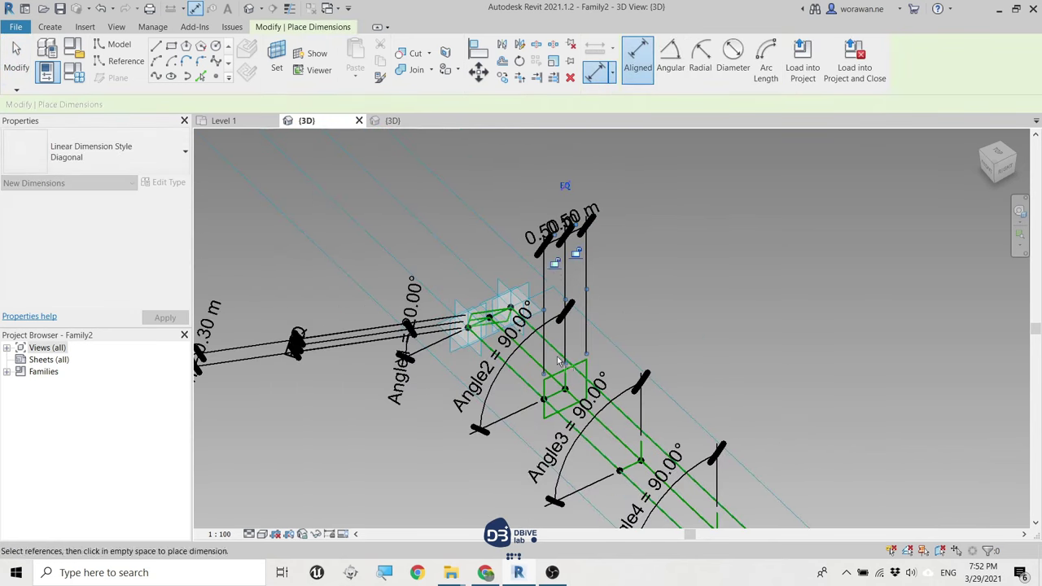
scroll(558, 361, "up", 3)
scroll(536, 387, "down", 3)
scroll(558, 415, "up", 1)
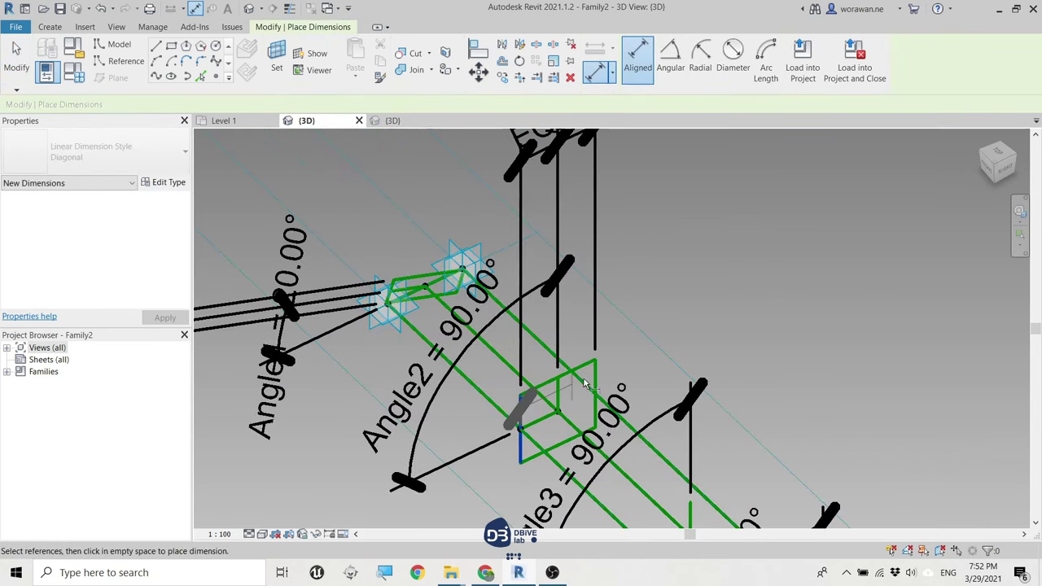
scroll(584, 378, "down", 3)
left_click(594, 224)
key("Escape")
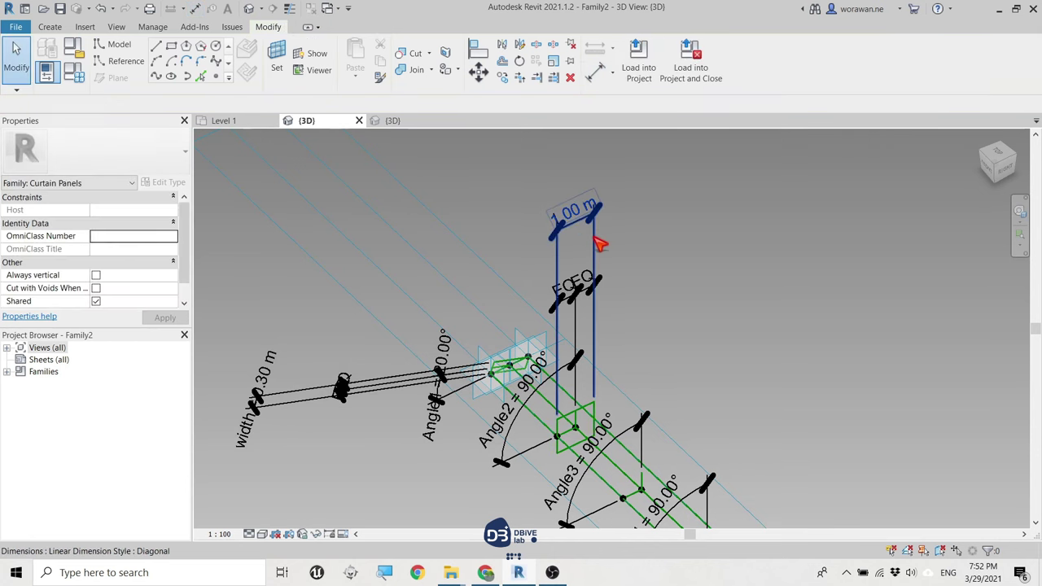
- Label the 1.00 m dimension with the width parameter
left_click(600, 244)
left_click(744, 56)
left_click(663, 102)
left_click(679, 261)
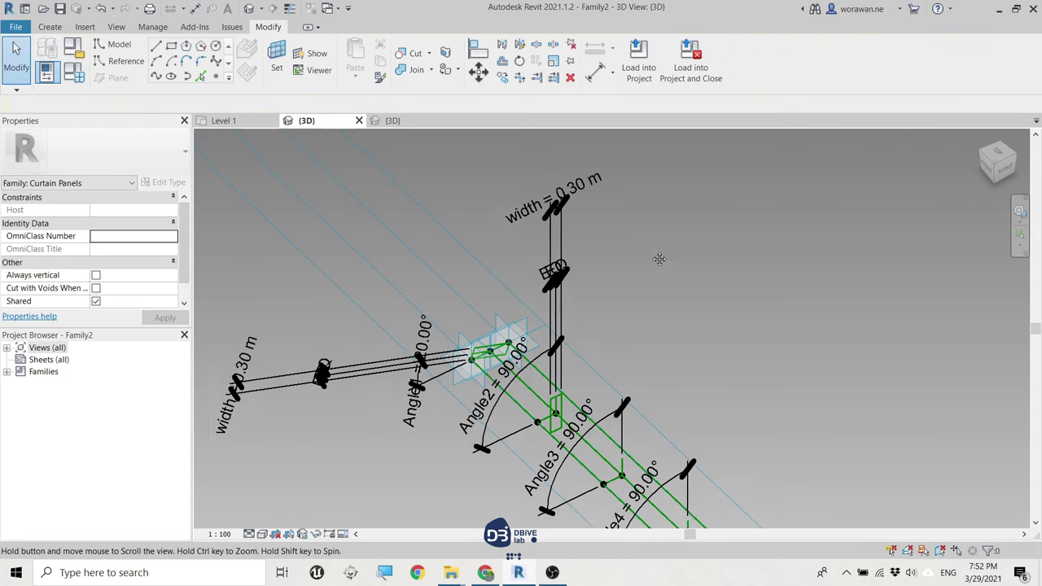
- Set Angle2 to 20° in Family Types
left_click(75, 78)
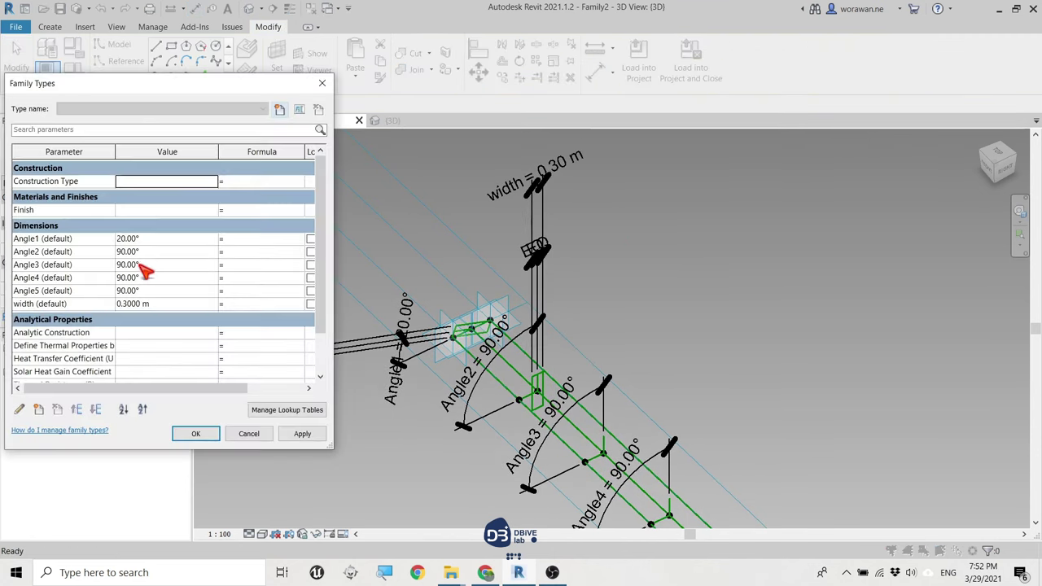
left_click(301, 435)
left_click(199, 435)
middle_click_drag(690, 275, 585, 178)
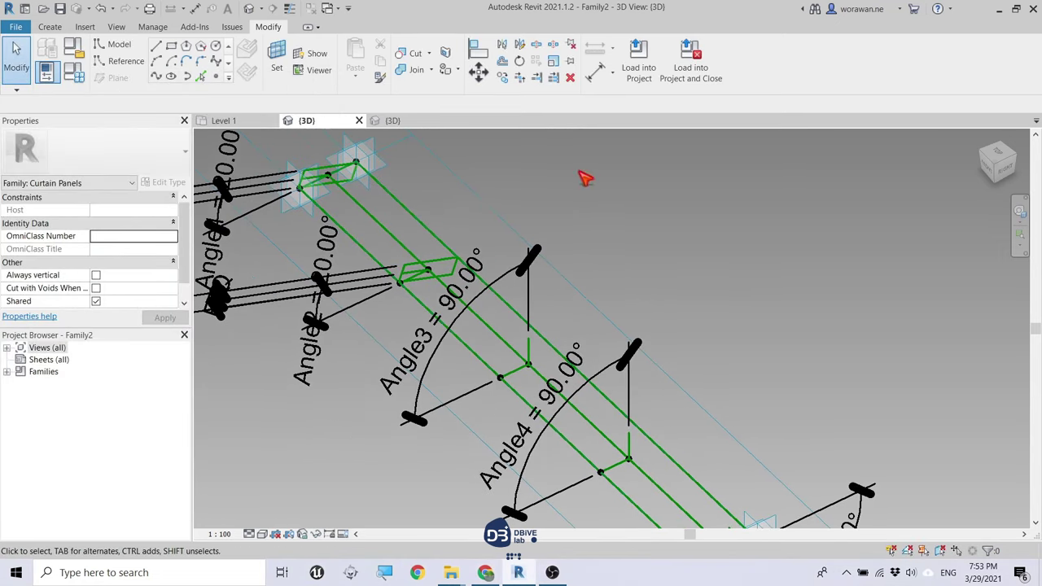
- Draw a rectangle of lines on the Angle3 reference line
scroll(529, 359, "up", 3)
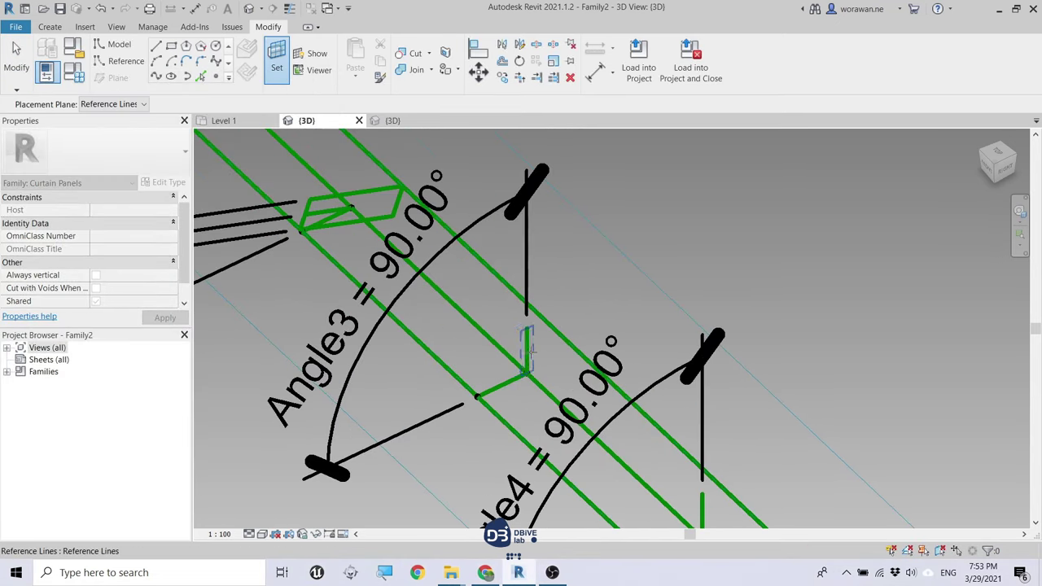
left_click(207, 53)
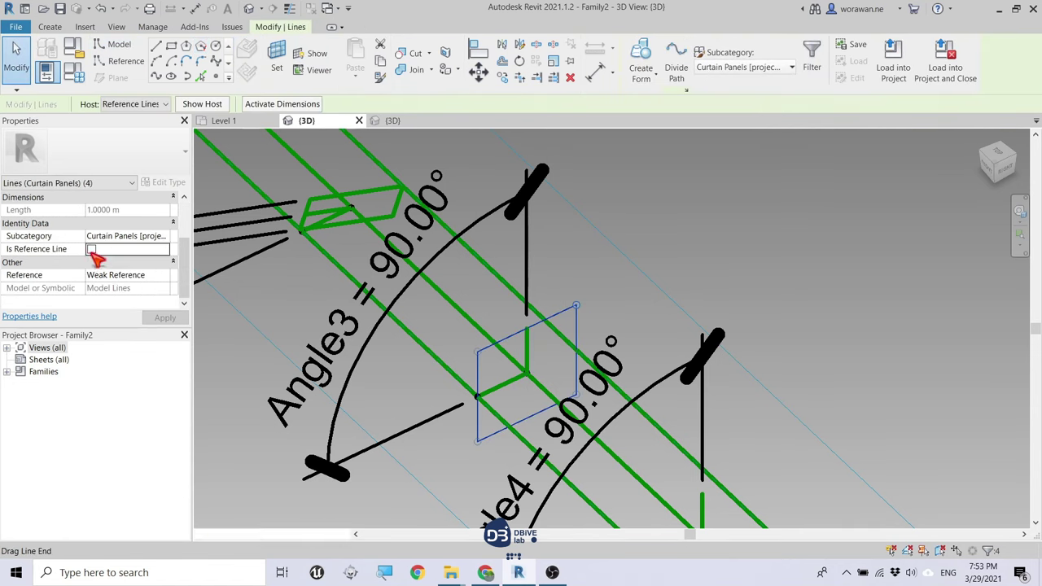
key("Escape")
key("Escape")
scroll(574, 228, "down", 3)
- Place a 1.00 m overall aligned dimension across the rectangle's sides
left_click(595, 71)
scroll(521, 365, "up", 3)
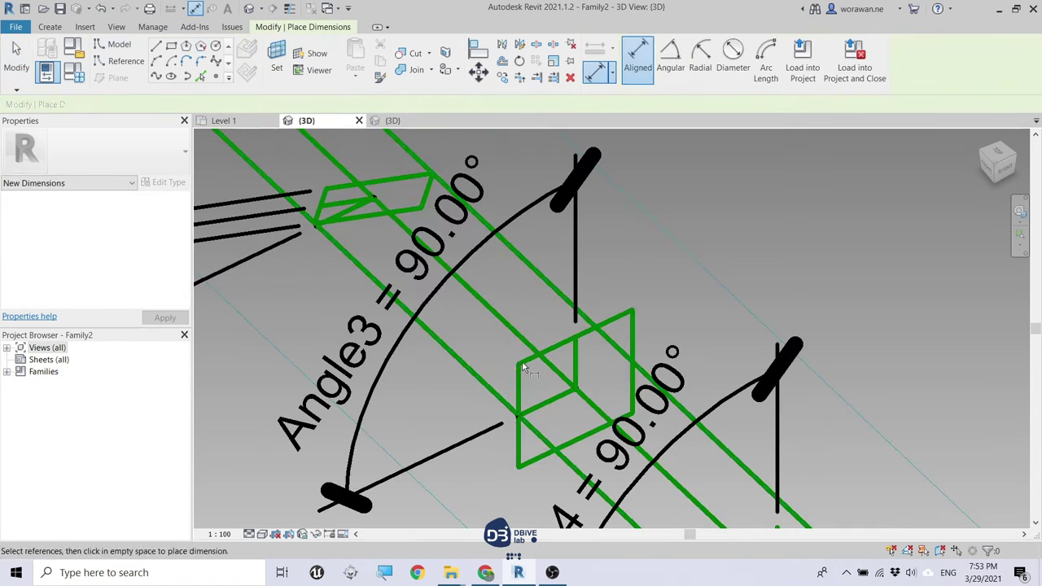
scroll(627, 309, "down", 4)
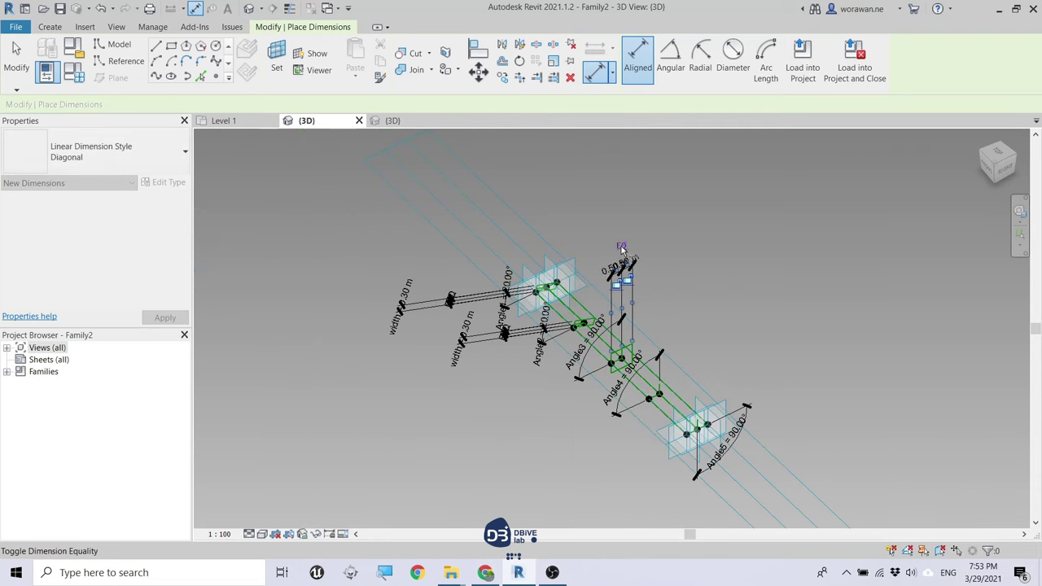
scroll(602, 293, "up", 3)
scroll(579, 332, "down", 3)
left_click(616, 220)
left_click(652, 219)
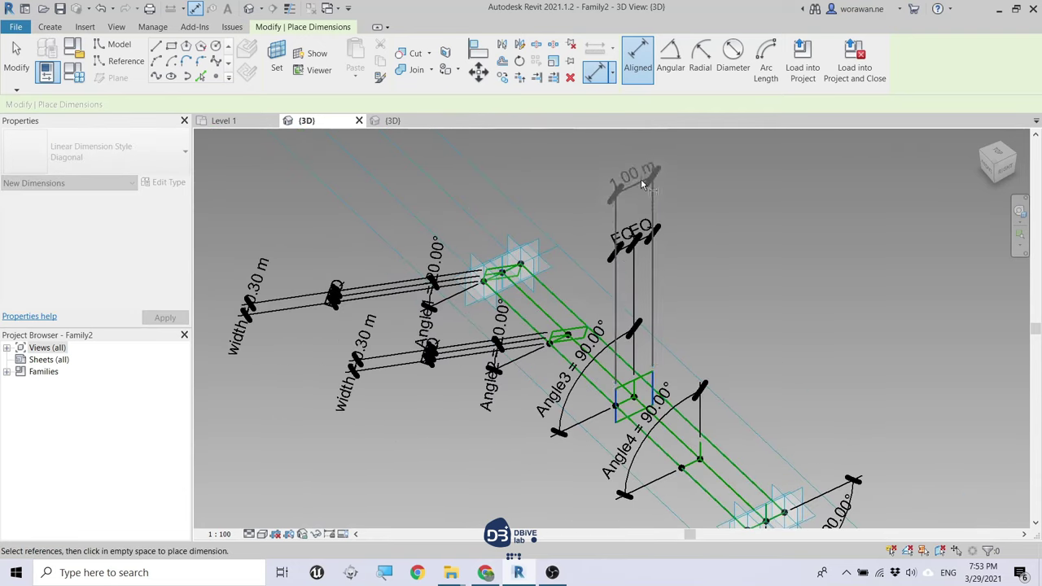
left_click(630, 175)
key("Escape")
key("Escape")
- Label the 1.00 m dimension with the width parameter and set Angle3 to 20°
left_click(691, 59)
left_click(667, 109)
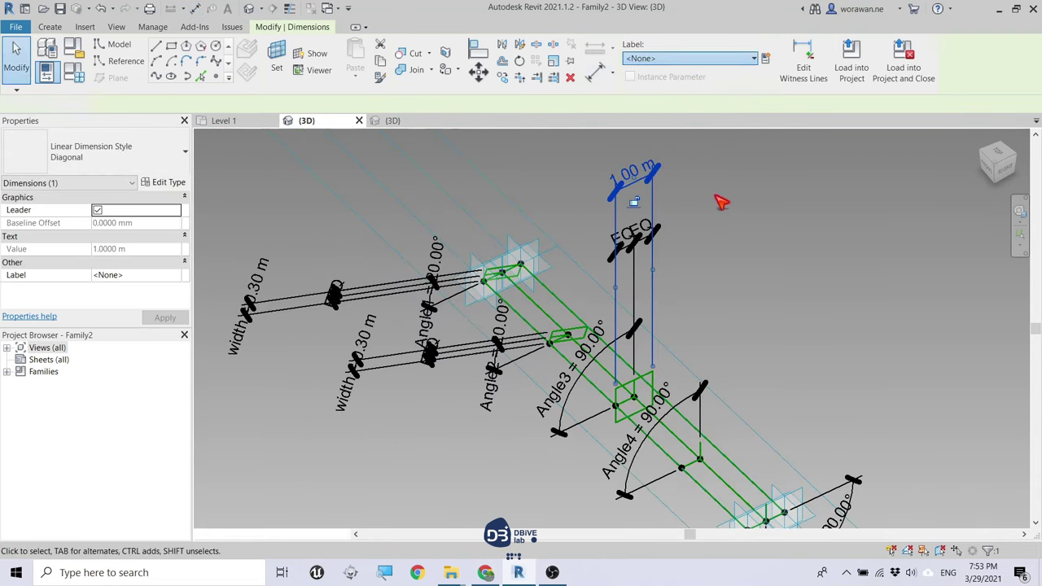
left_click(721, 198)
left_click(86, 73)
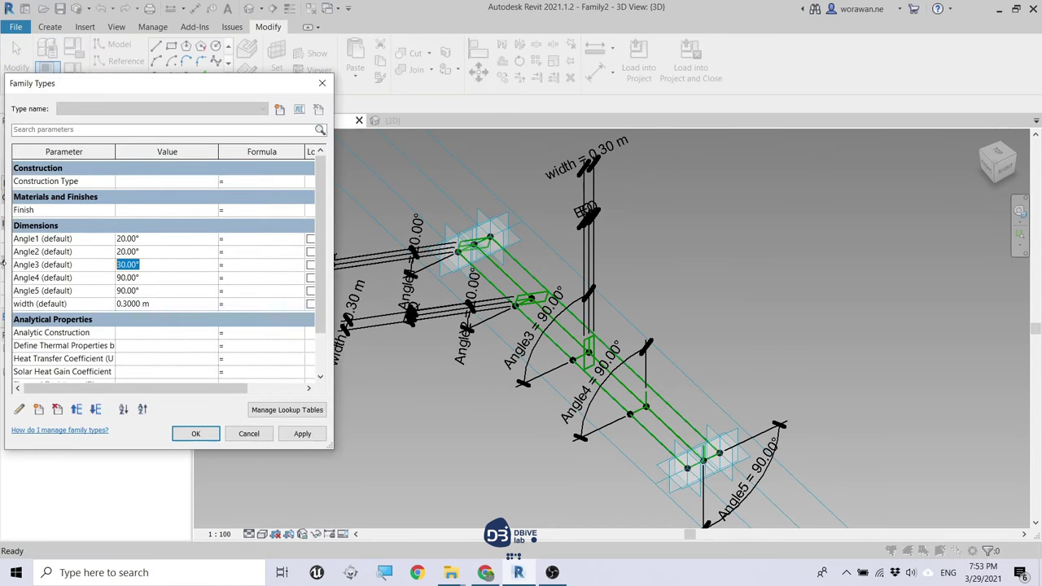
left_click(303, 434)
- Draw a rectangle on the Angle4 line and make its four lines reference lines
left_click(193, 434)
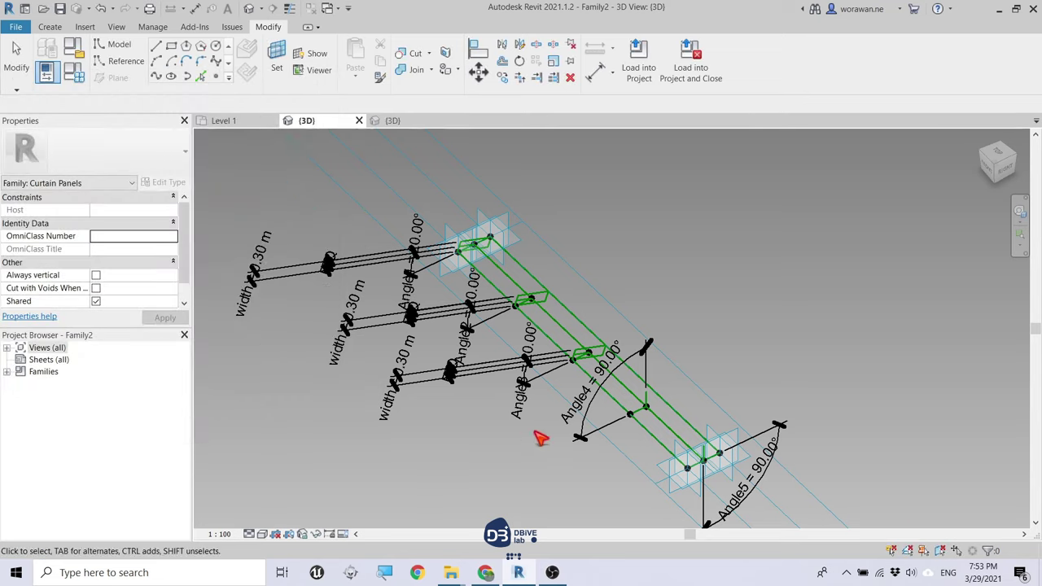
scroll(569, 314, "up", 3)
middle_click_drag(565, 333, 603, 296)
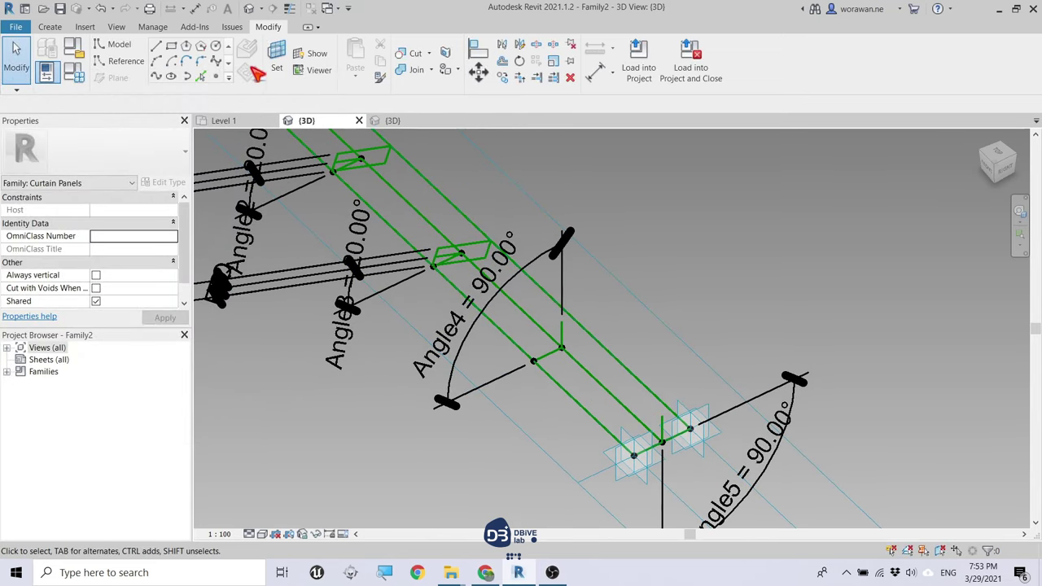
scroll(565, 334, "up", 2)
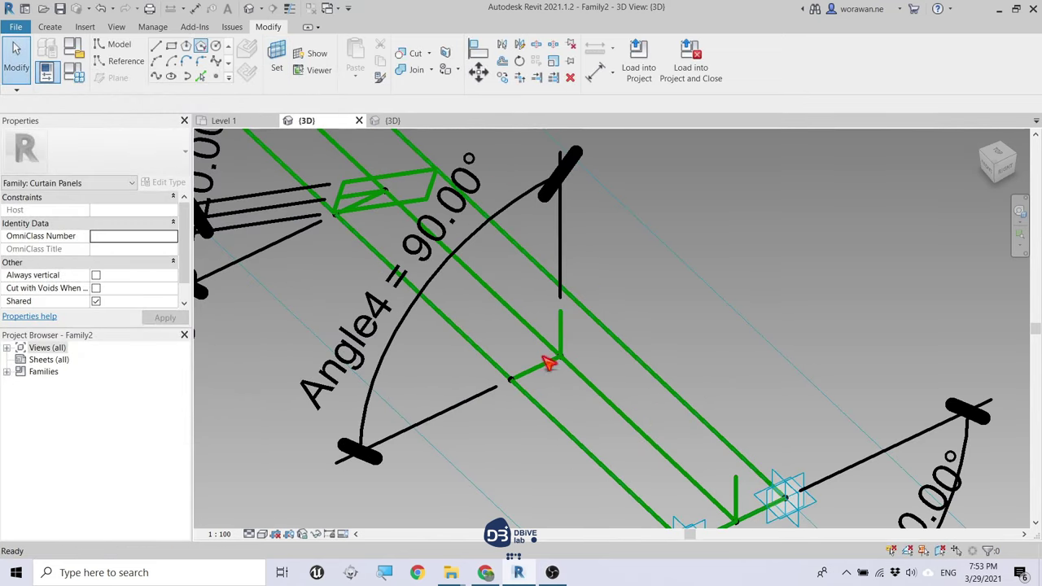
key("l")
key("i")
scroll(562, 358, "up", 2)
left_click(631, 263)
key("Escape")
key("Escape")
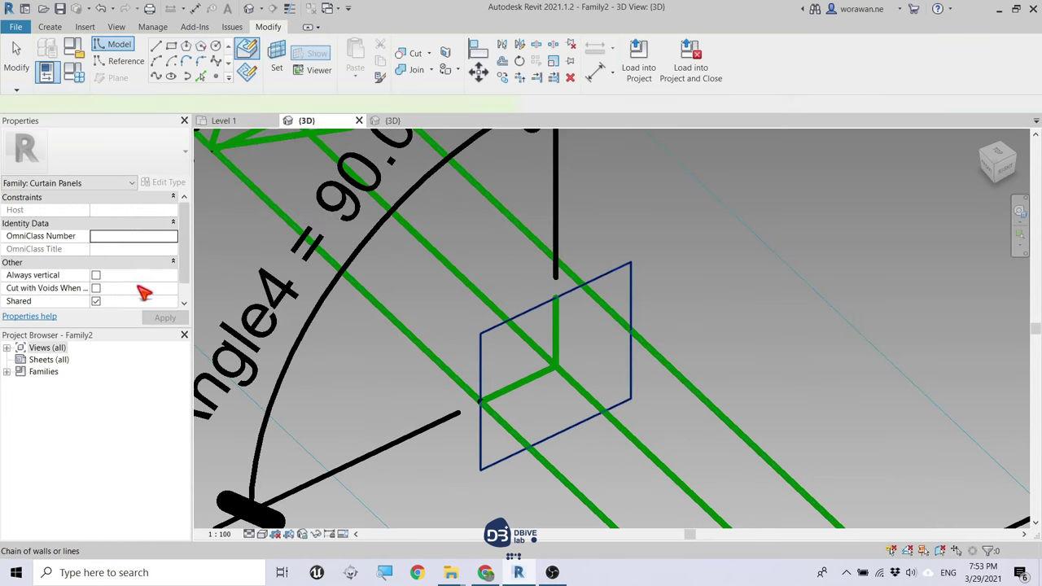
left_click(92, 287)
- Add an EQ dimension and a 1.00 m overall aligned dimension across the Angle4 rectangle
scroll(661, 224, "down", 3)
key("Escape")
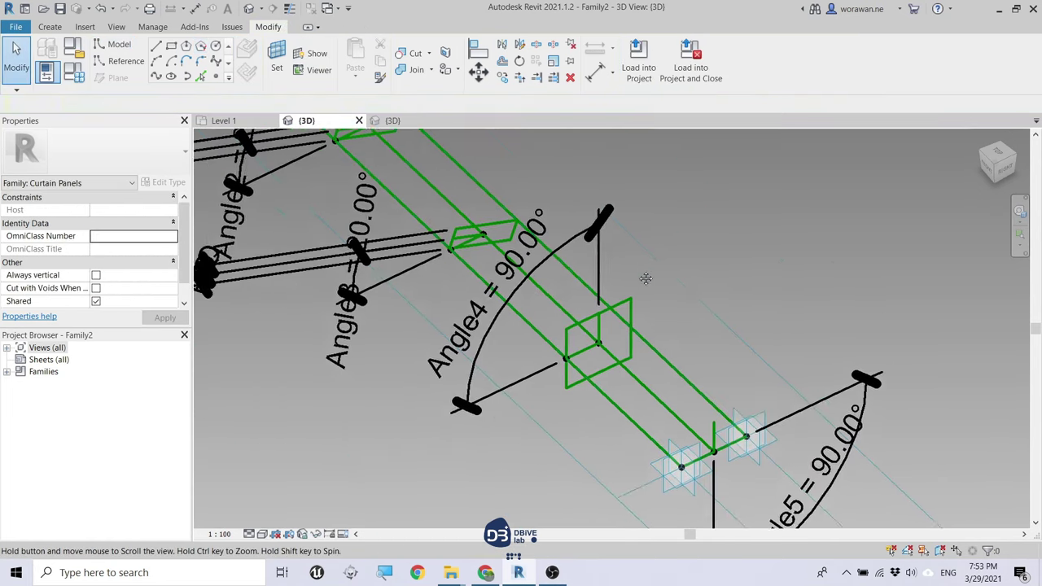
left_click(597, 71)
scroll(587, 333, "up", 3)
left_click(590, 359)
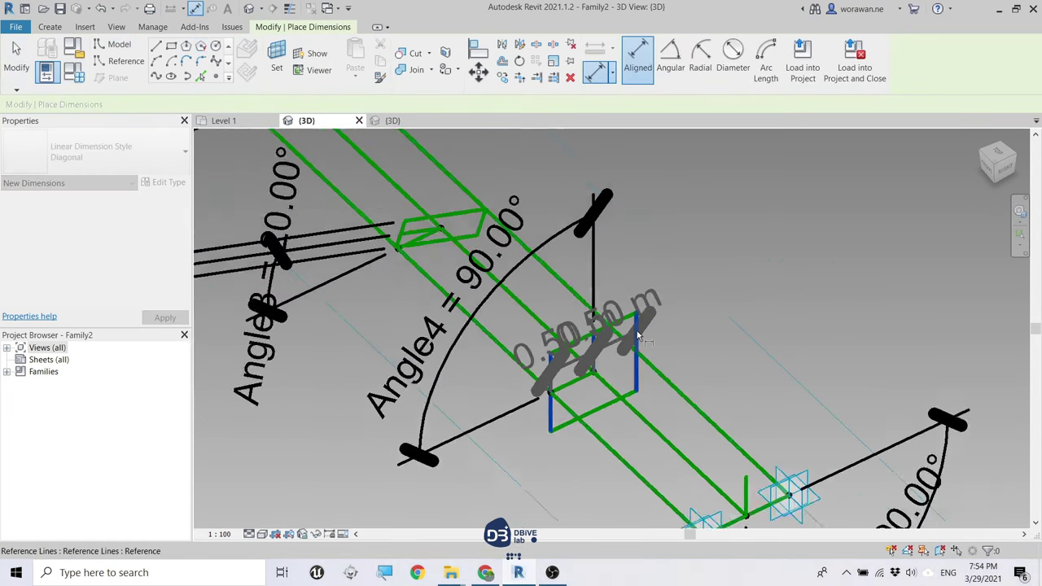
scroll(590, 374, "down", 4)
scroll(562, 432, "up", 4)
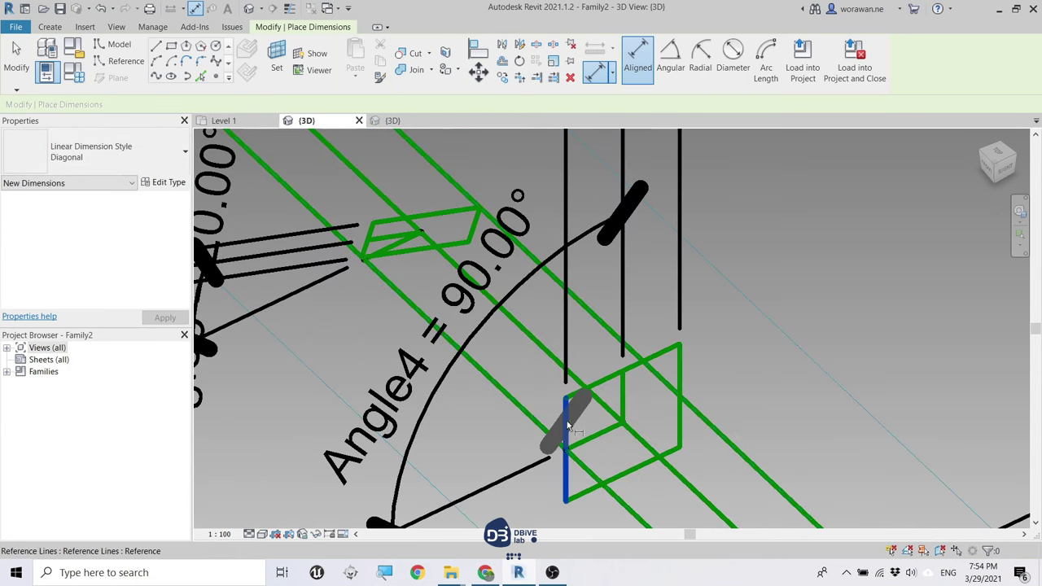
left_click(568, 425)
scroll(568, 425, "down", 3)
scroll(655, 228, "up", 2)
left_click(663, 205)
key("Escape")
key("Escape")
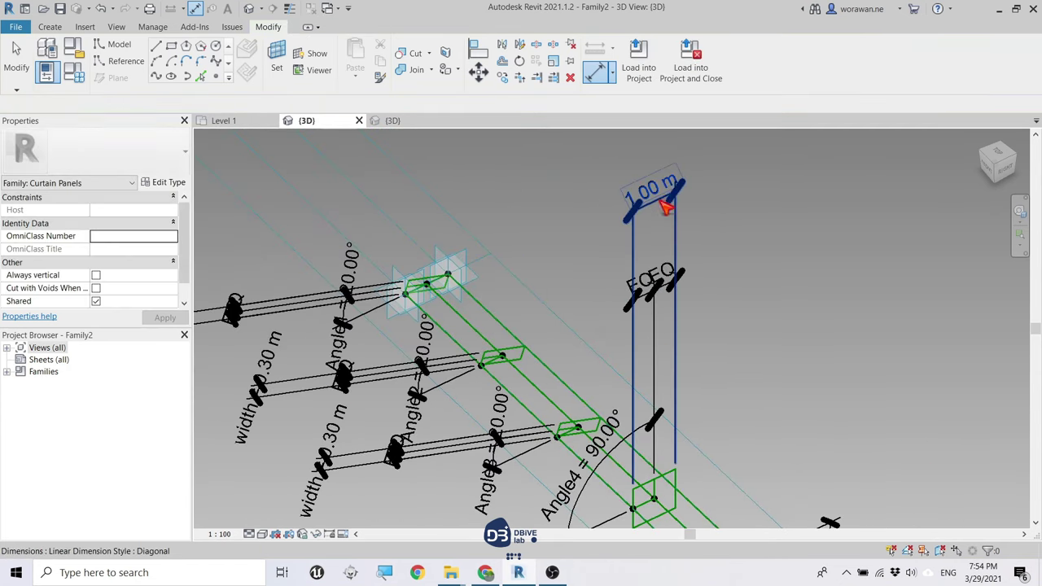
- Label the overall dimension with the width parameter and apply the new Angle4 value in Family Types
left_click(663, 205)
left_click(683, 68)
left_click(681, 109)
left_click(732, 209)
mouse_move(732, 209)
middle_mouse_down("shift")
mouse_move(707, 213)
mouse_move(144, 93)
middle_mouse_up("shift")
left_click(74, 72)
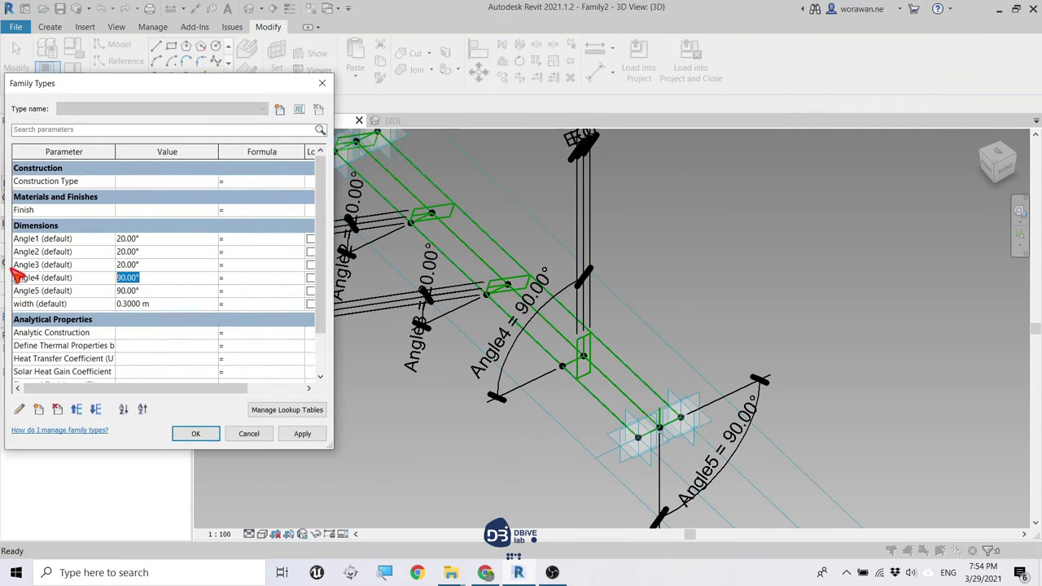
left_click(293, 434)
left_click(195, 433)
- Zoom to the last profile, cancel the line tool, and clear the selection
scroll(643, 223, "up", 3)
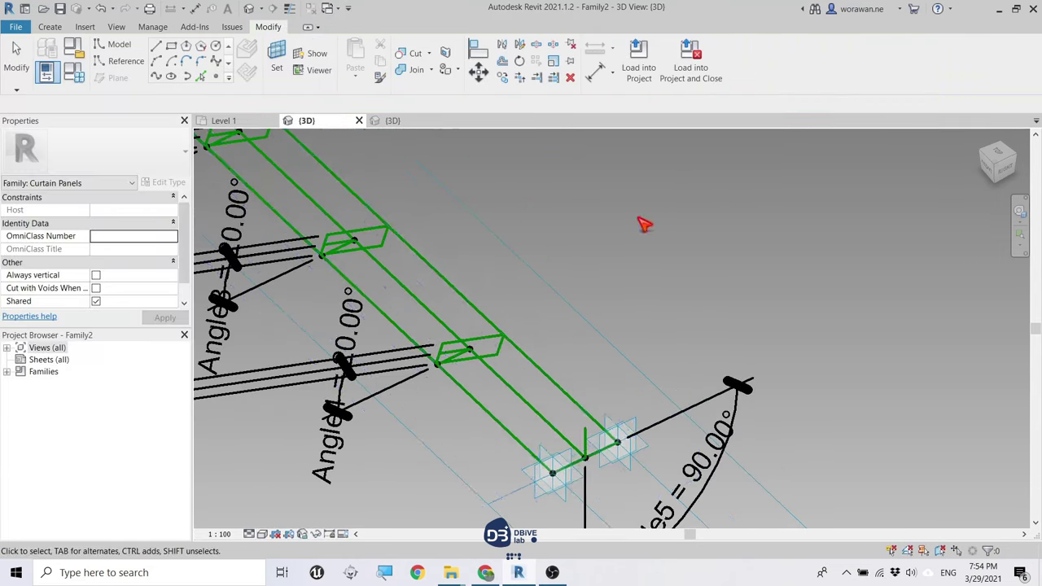
scroll(575, 407, "up", 3)
scroll(513, 236, "down", 2)
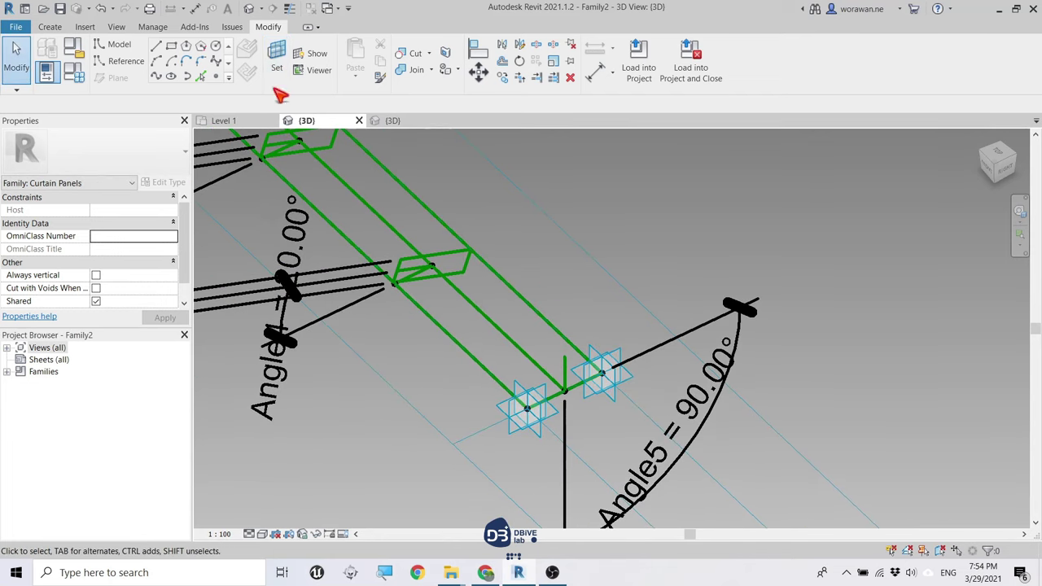
scroll(553, 373, "up", 2)
key("l")
key("i")
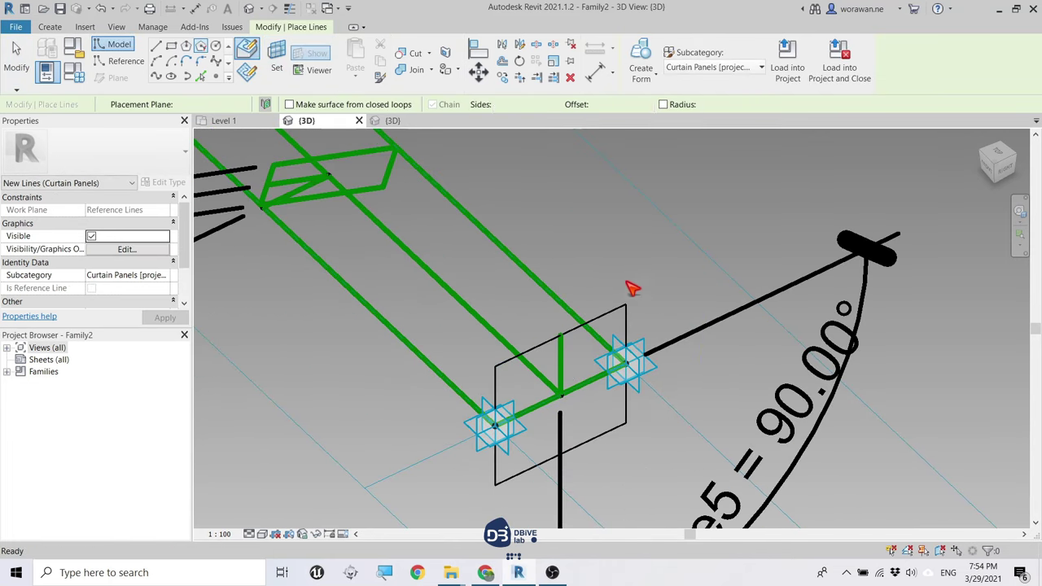
key("Escape")
left_click(637, 318)
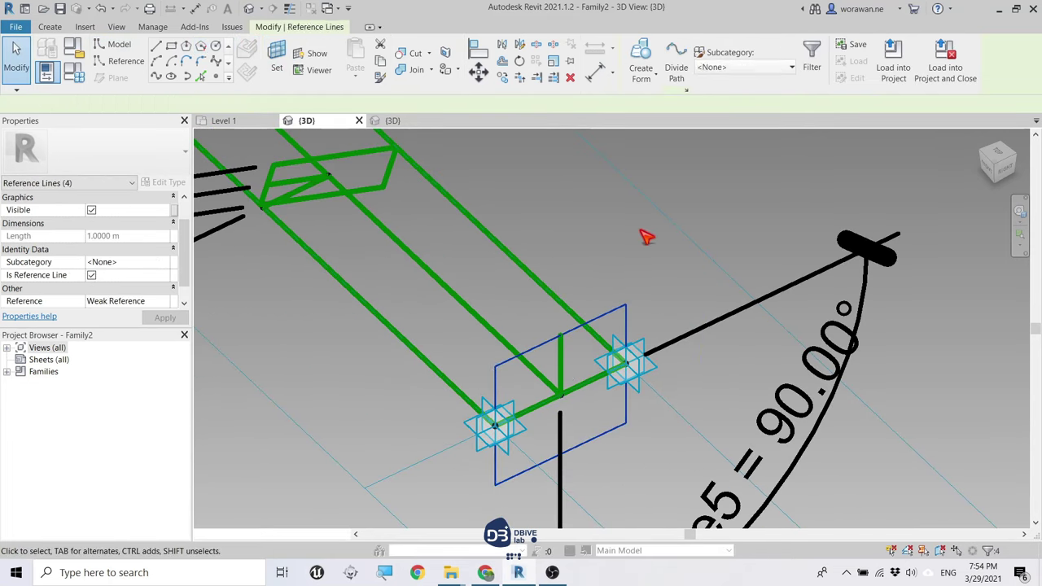
scroll(637, 293, "down", 3)
- Dimension the last profile's end reference lines (1.00 m) with DI and label it width
key("d")
key("i")
scroll(614, 342, "up", 4)
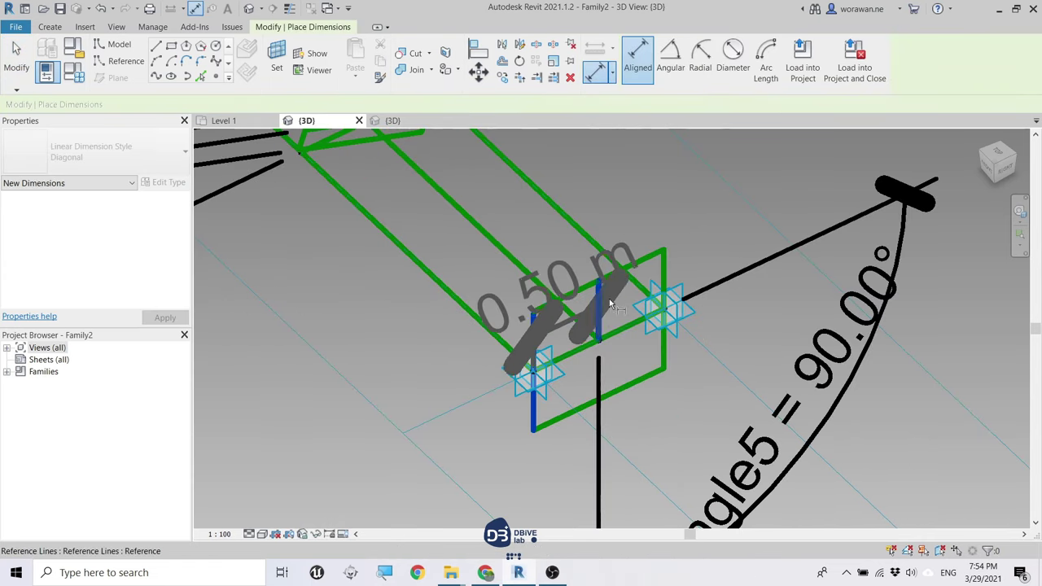
scroll(665, 281, "down", 3)
scroll(665, 281, "down", 5)
scroll(639, 375, "up", 6)
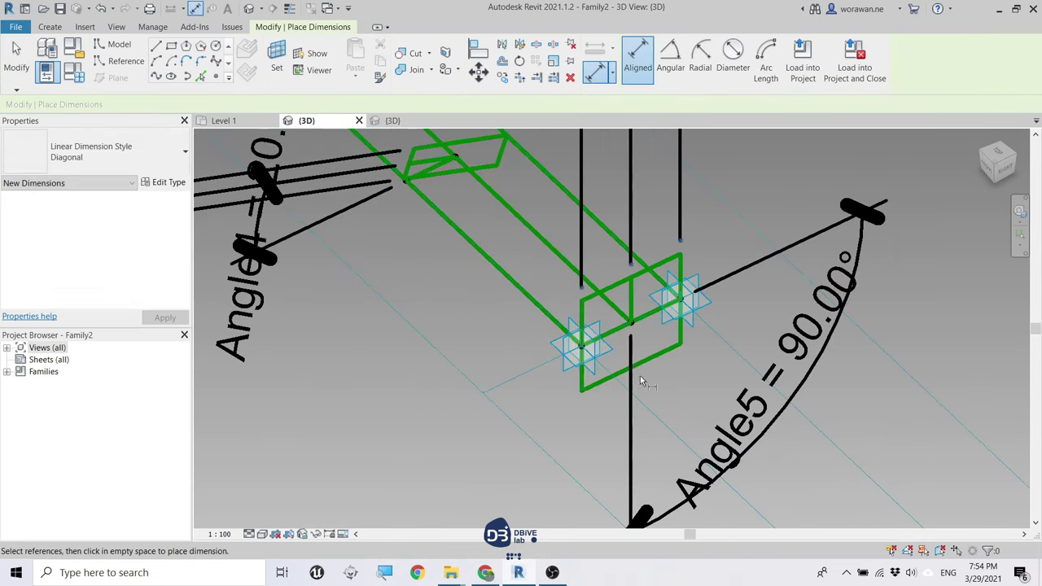
left_click(579, 380)
left_click(674, 163)
middle_click_drag(674, 163, 674, 228)
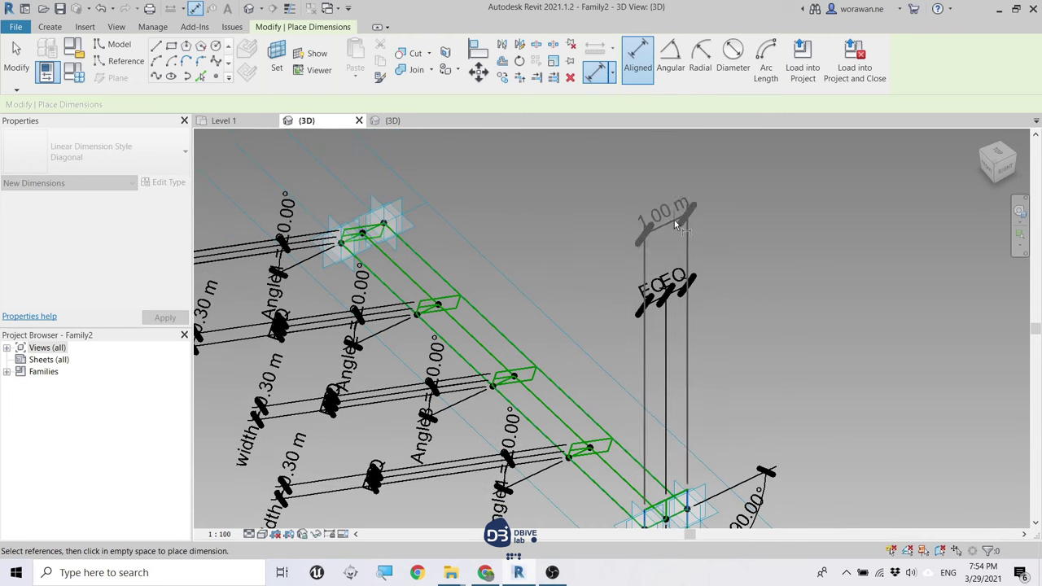
key("Escape")
left_click(663, 213)
left_click(689, 58)
left_click(657, 106)
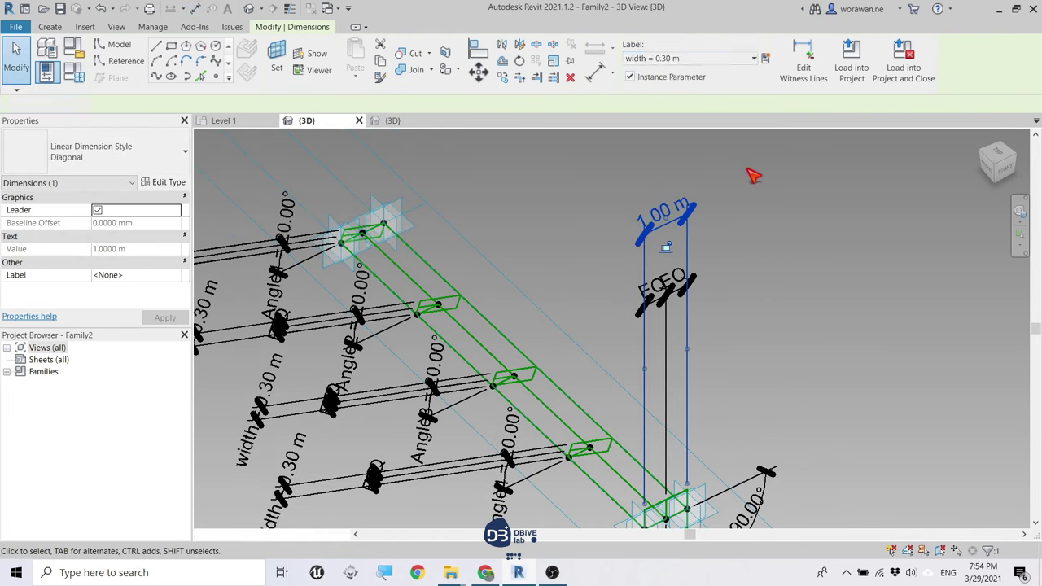
- Set Angle5 to 20° in Family Types and apply it
left_click(751, 172)
scroll(765, 211, "down", 2)
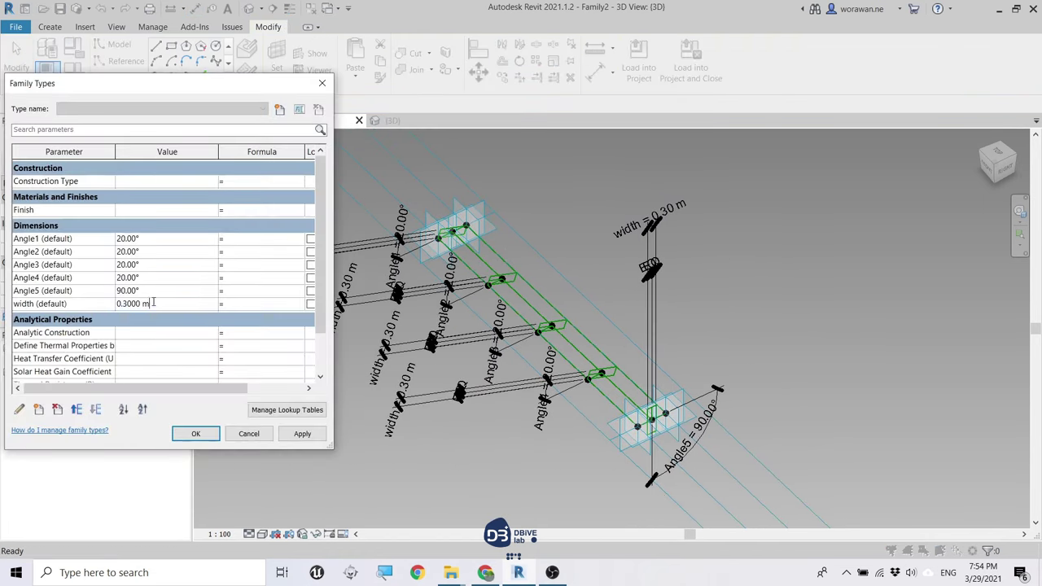
type("20")
left_click(302, 433)
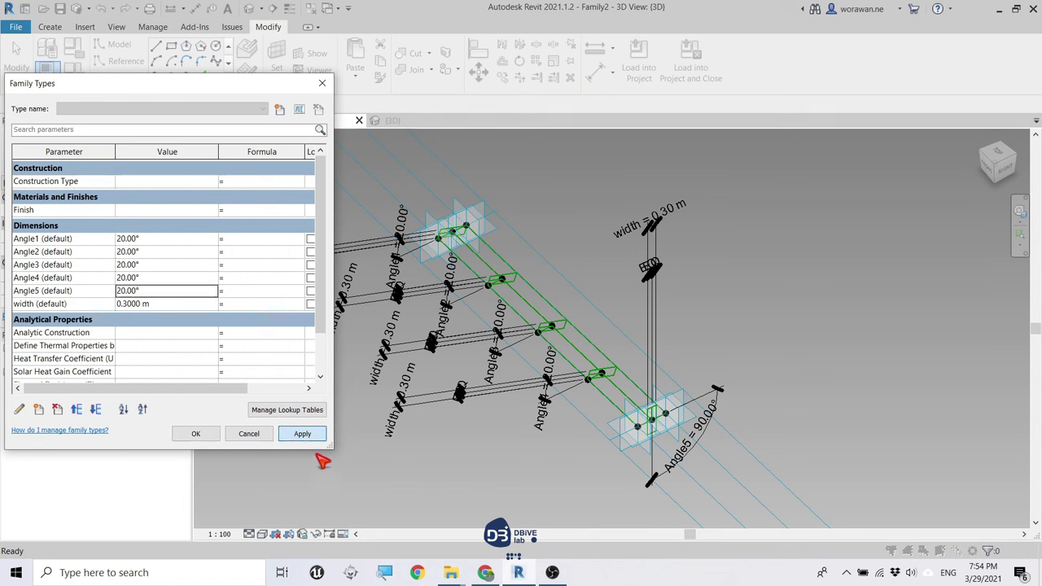
left_click(192, 434)
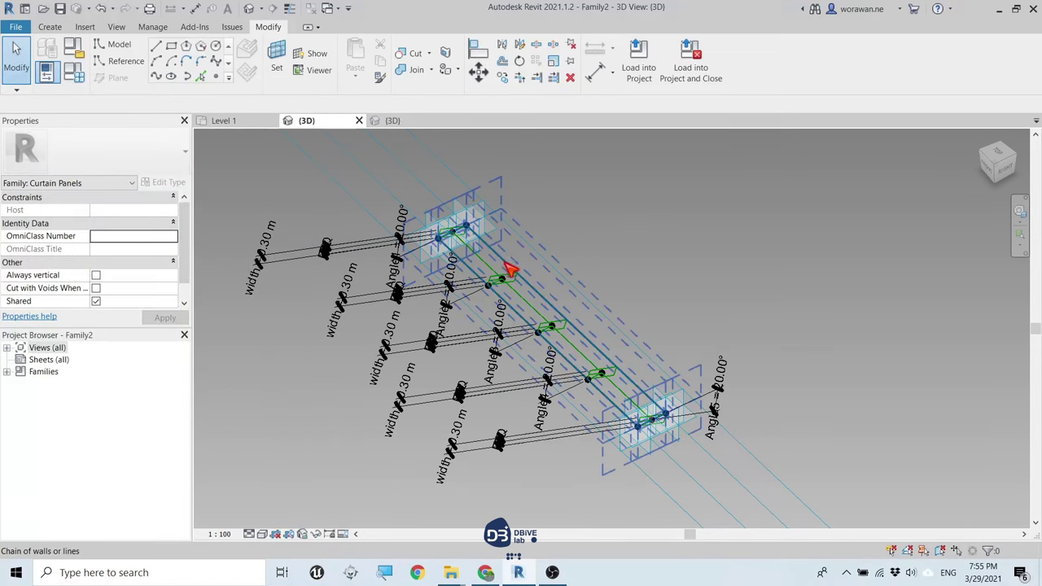
scroll(521, 269, "up", 1)
scroll(440, 236, "up", 1)
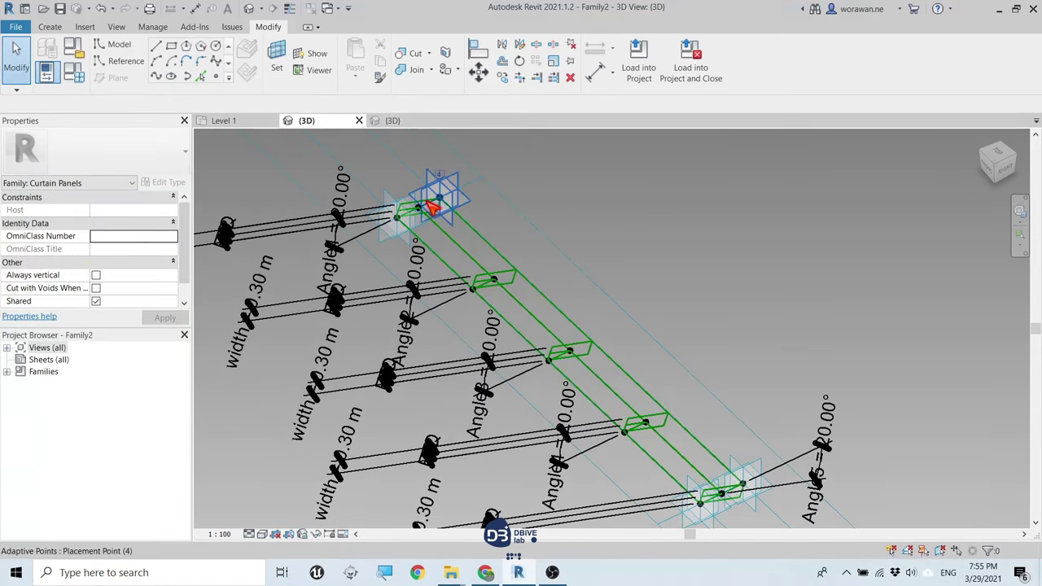
- Select all five rectangular profiles in turn and loft them into a solid form
scroll(416, 207, "up", 1)
scroll(417, 208, "up", 1)
left_click(549, 285)
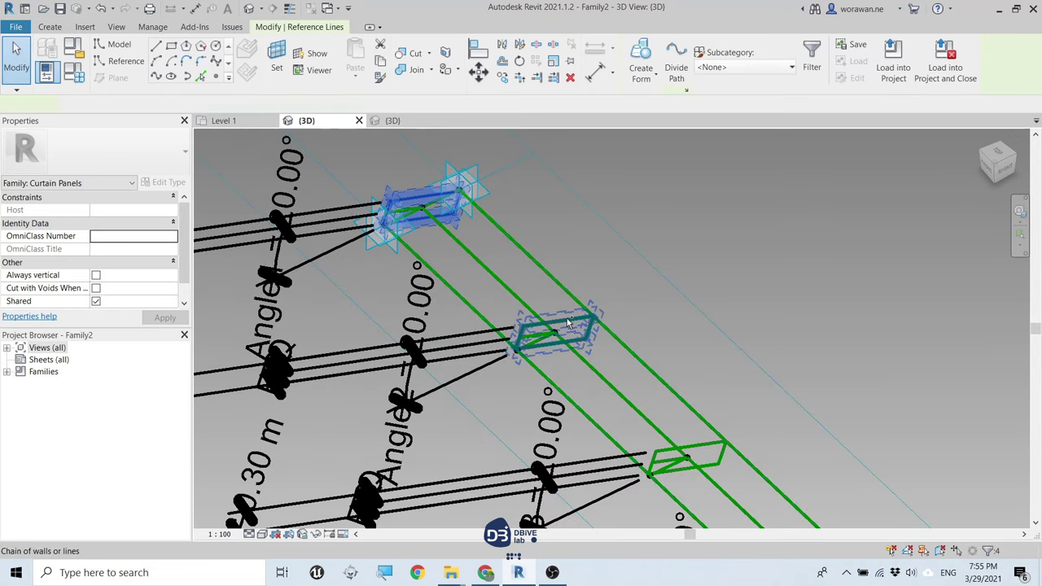
scroll(562, 280, "down", 2)
left_click(580, 279, "ctrl")
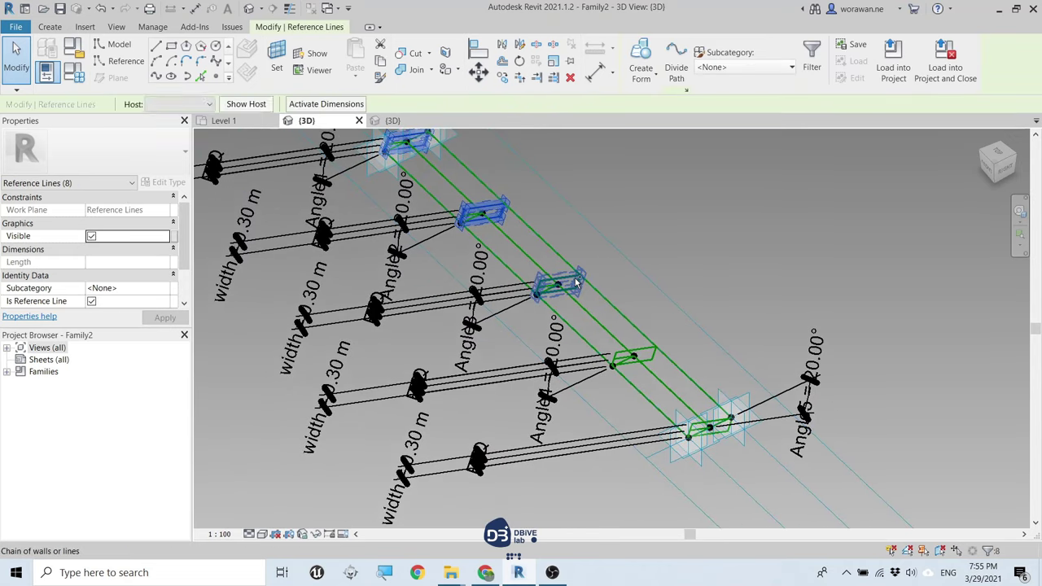
left_click(643, 355, "ctrl")
scroll(701, 413, "up", 2)
left_click(702, 413, "ctrl")
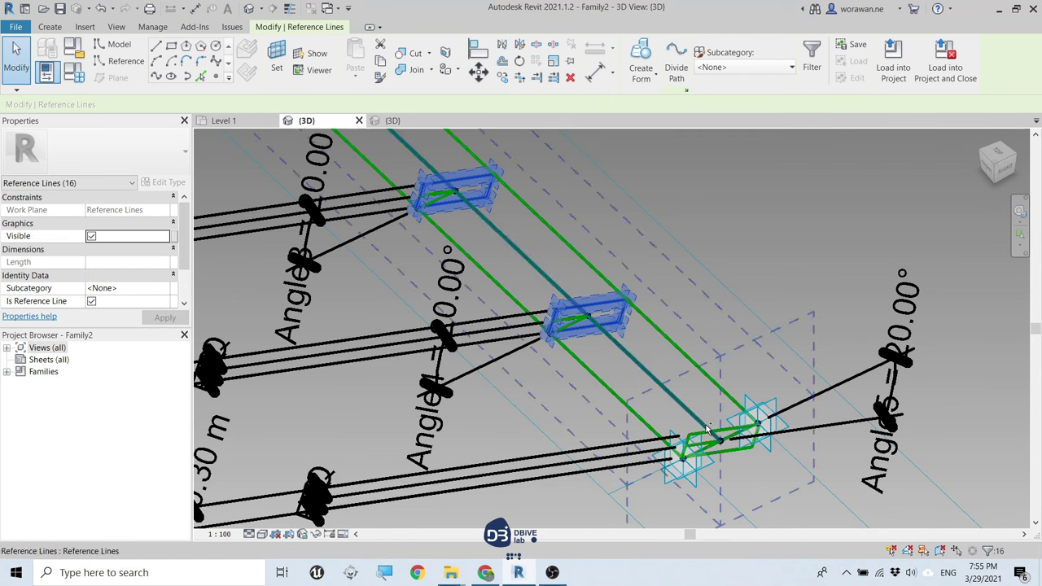
scroll(697, 359, "down", 2)
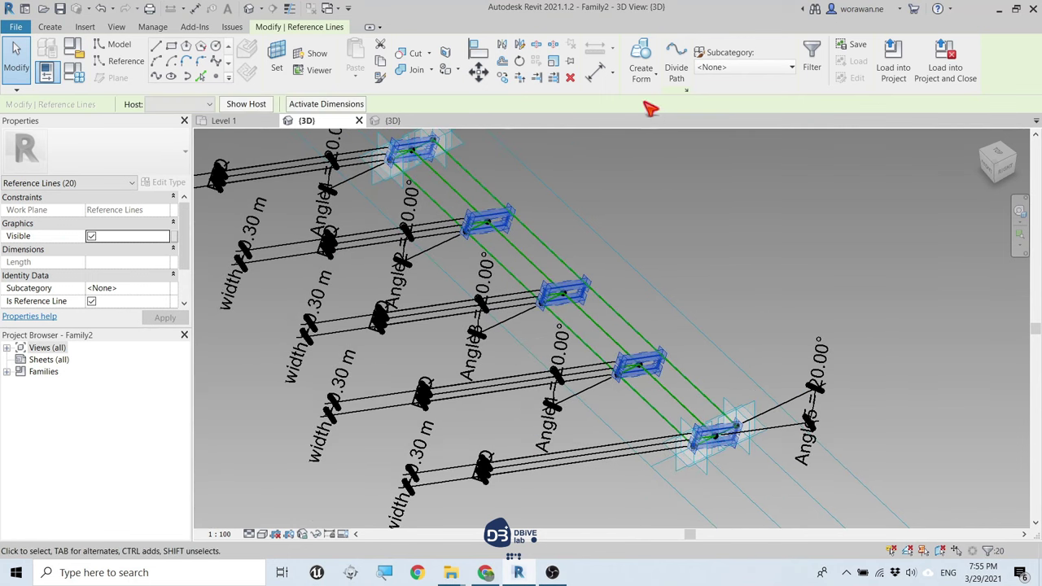
left_click(641, 62)
left_click(665, 135)
left_click(674, 170)
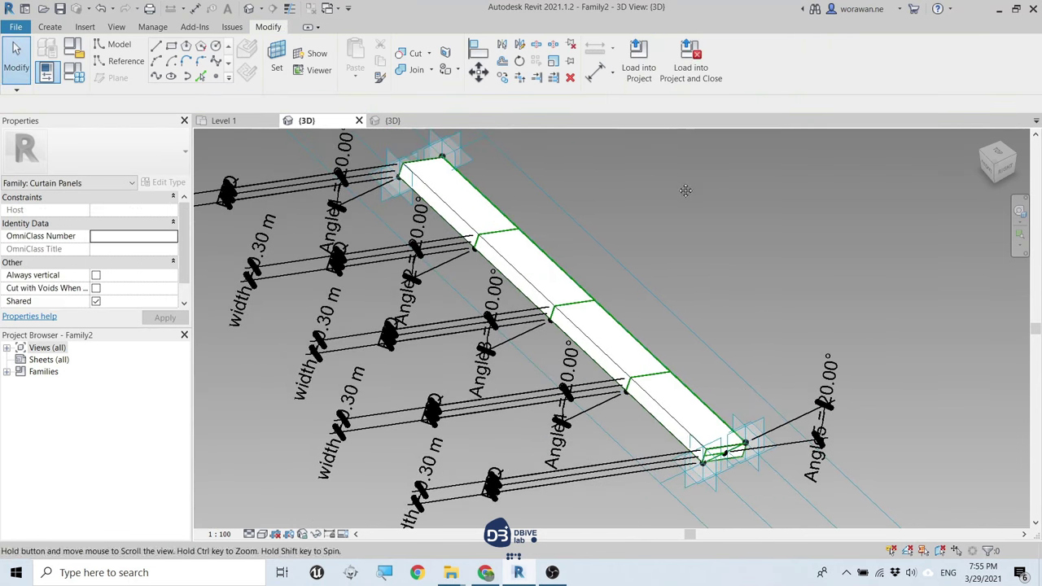
middle_click_drag(674, 169, 521, 225)
- Set width to 0.20 m and Angle1 and Angle5 to 0.01°, dismissing the warning
left_click(74, 72)
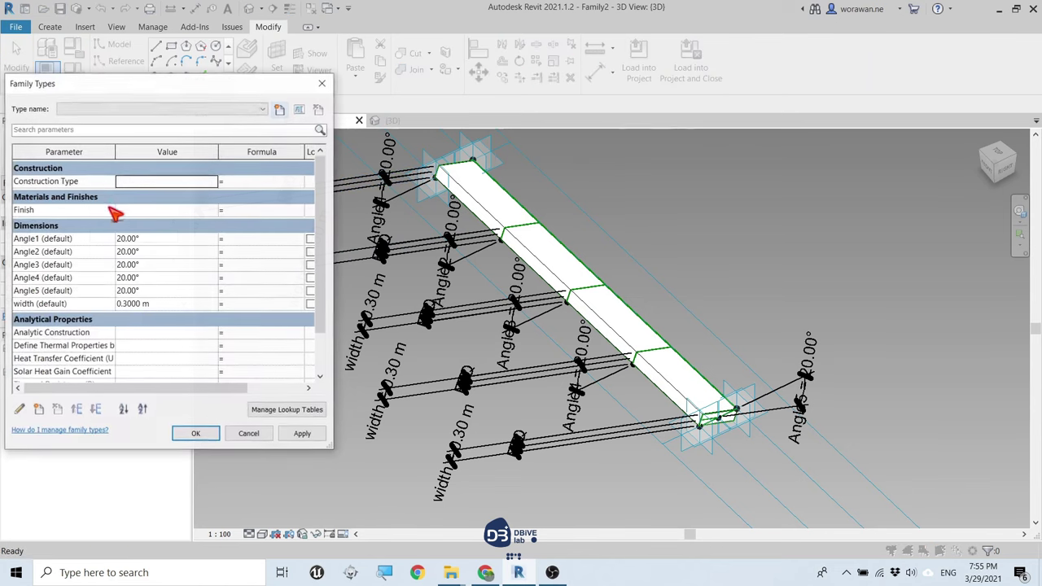
left_click(156, 304)
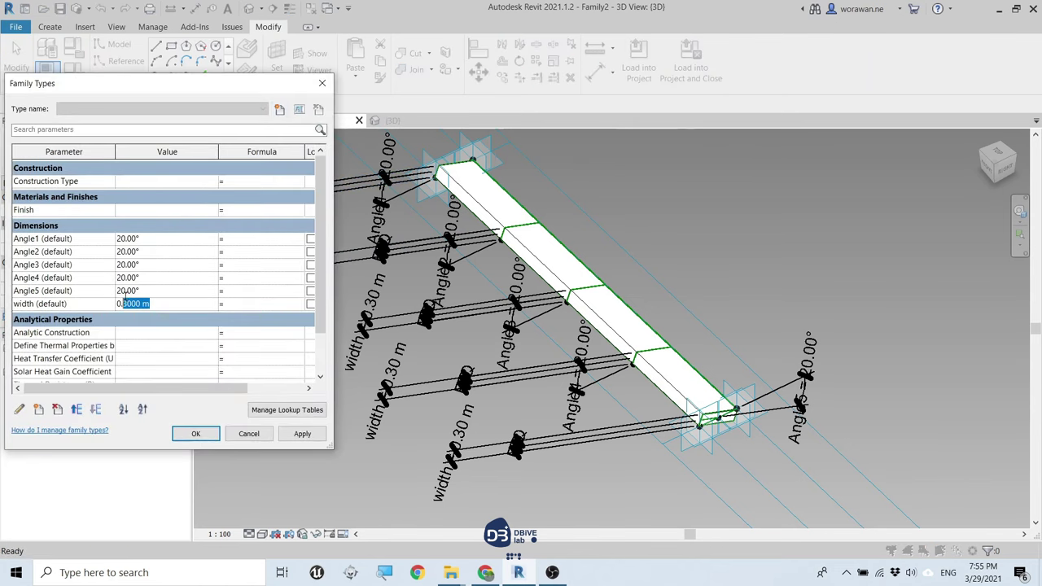
type("0.2")
left_click(302, 433)
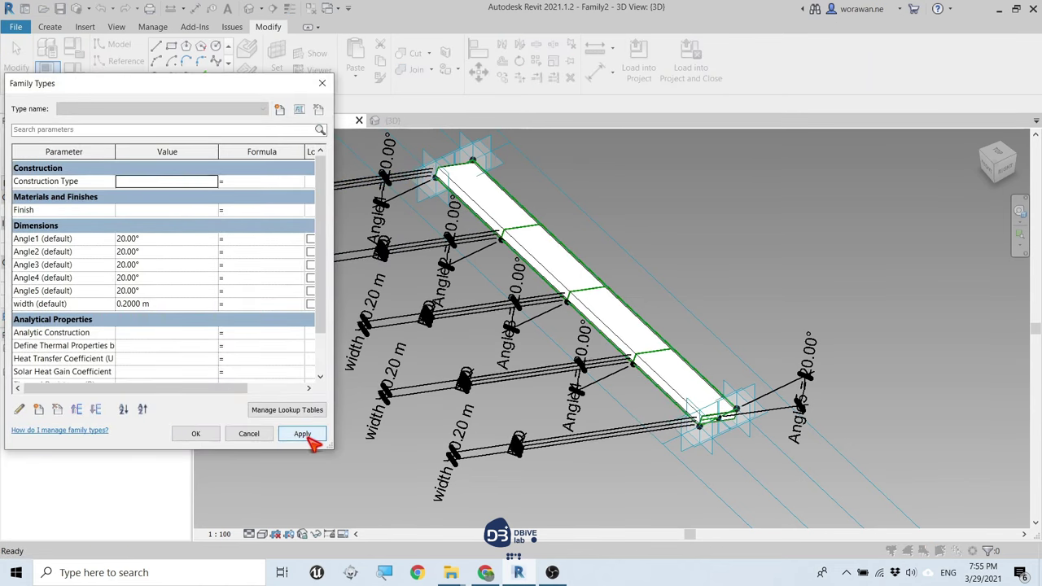
left_click(157, 239)
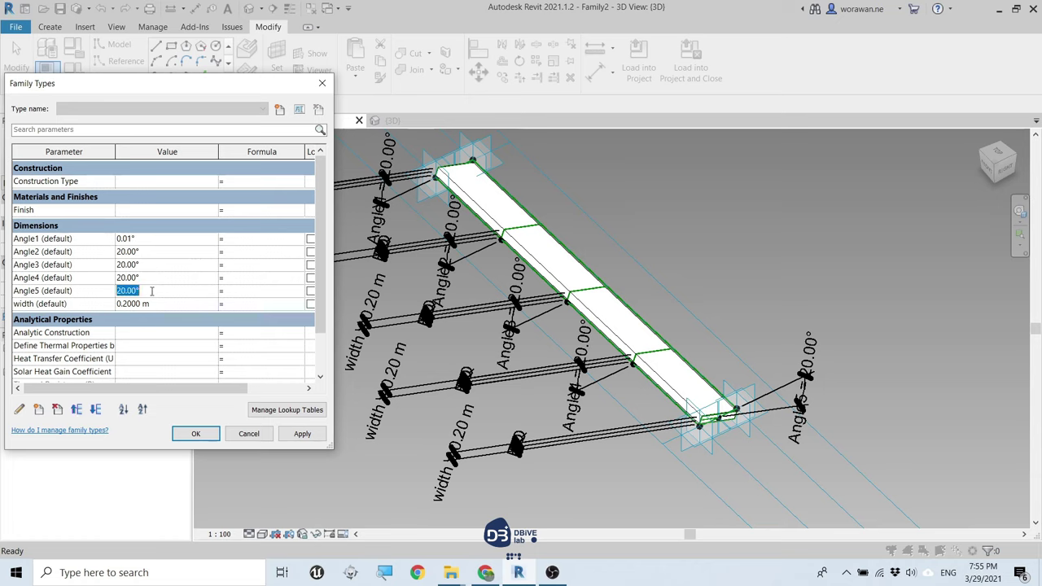
type("0.")
left_click(307, 434)
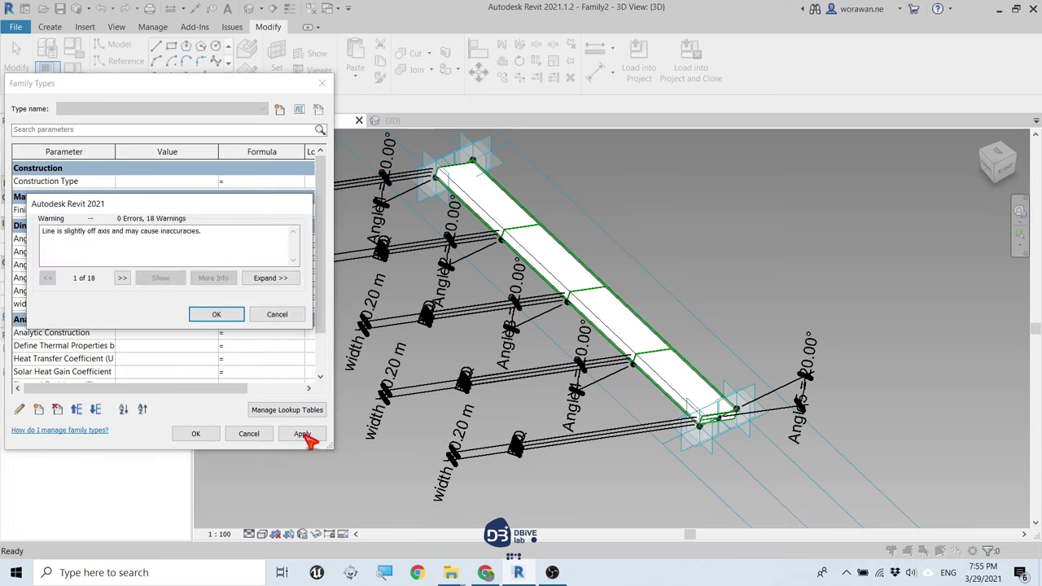
left_click(231, 317)
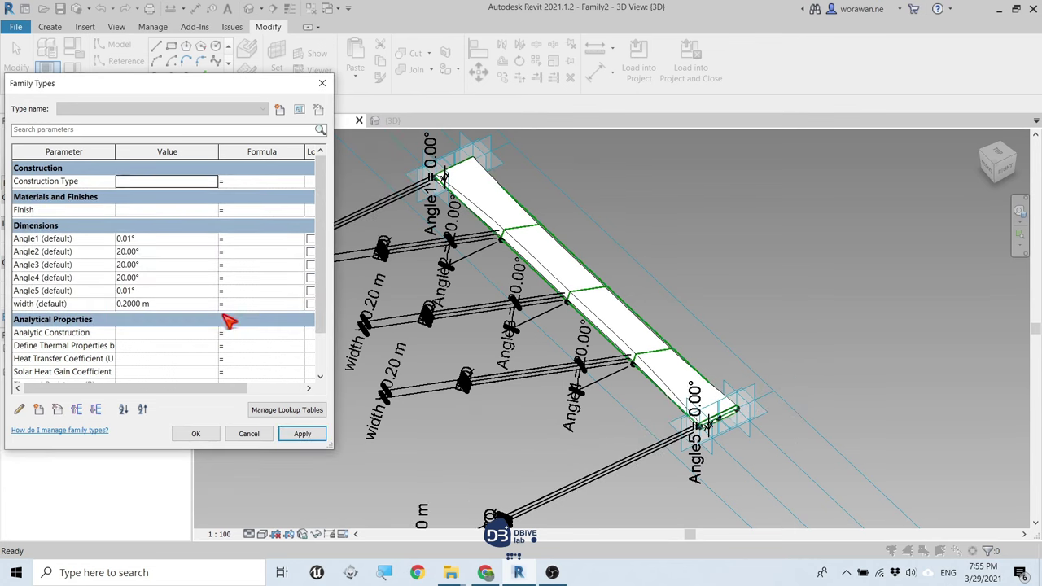
- Set Angle2 and Angle4 to 40° and Angle3 to 80°, then close Family Types
left_click(152, 253)
type("40")
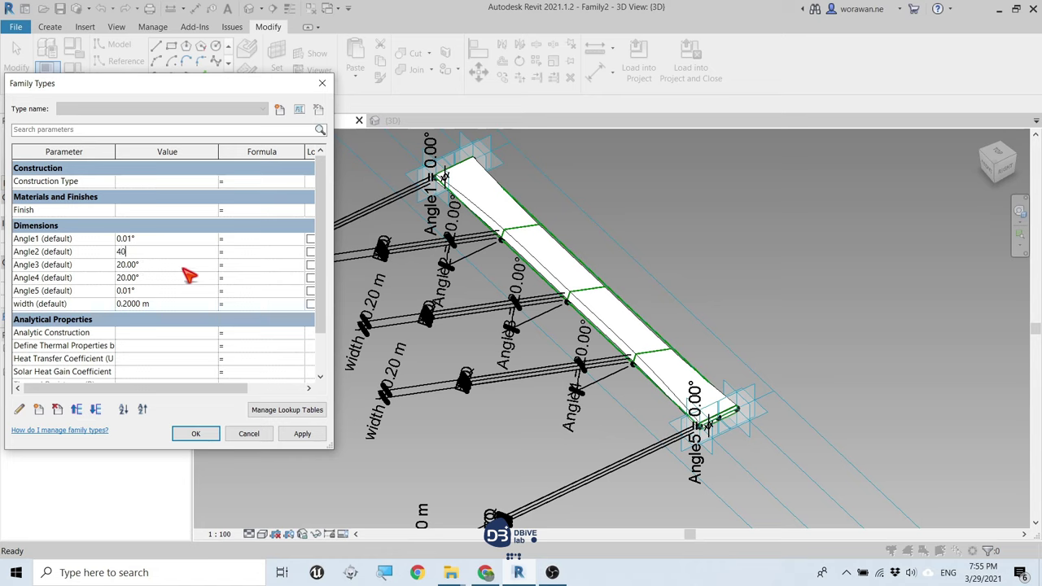
left_click(308, 433)
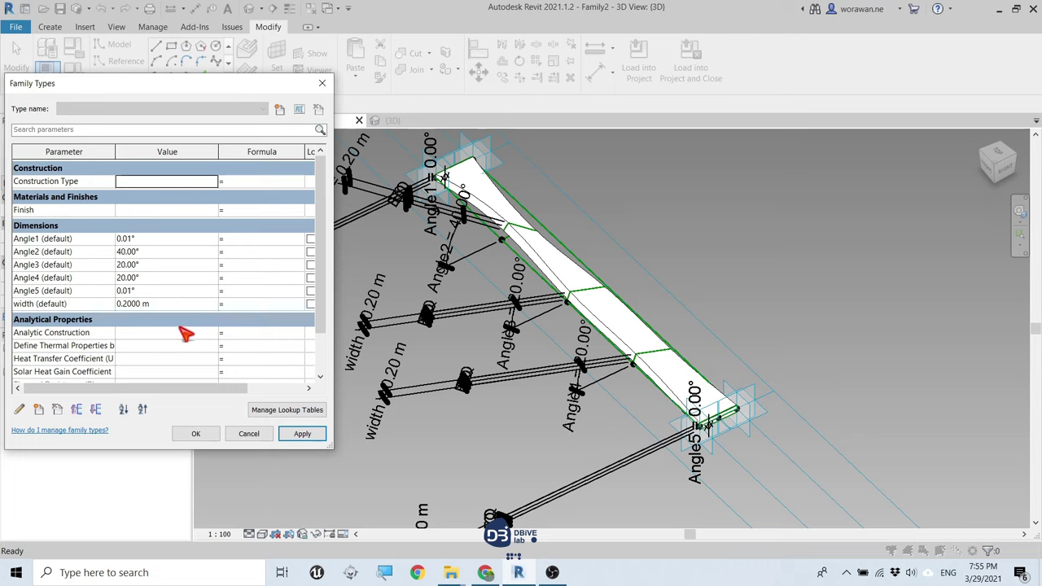
left_click(140, 300)
type("40")
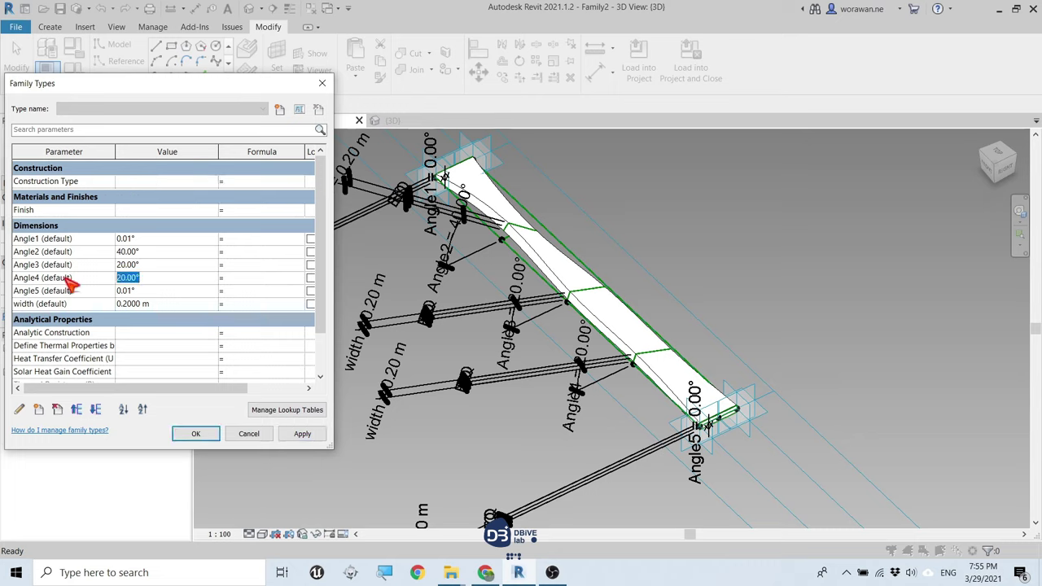
left_click(303, 435)
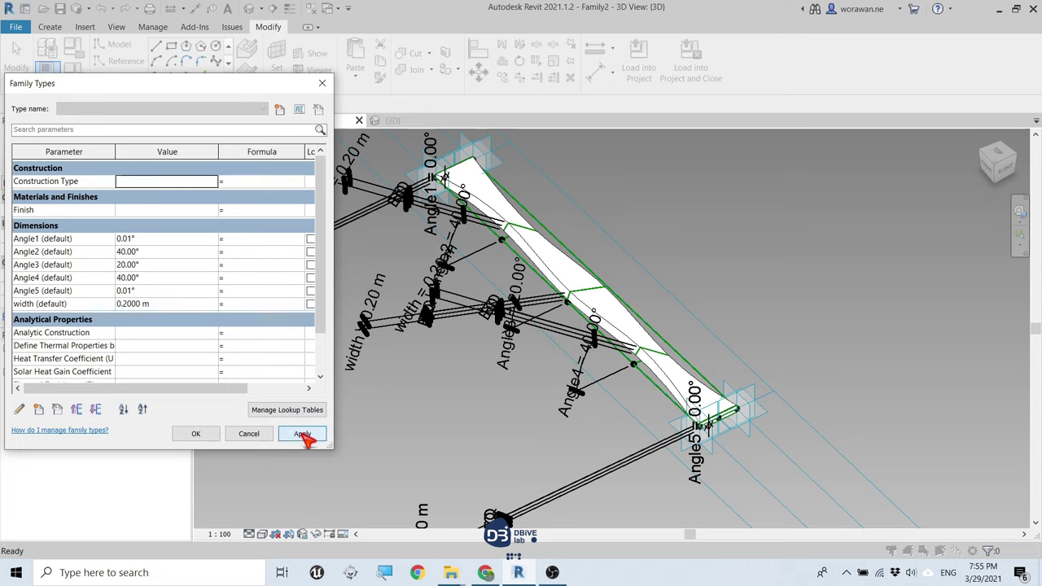
left_click(142, 267)
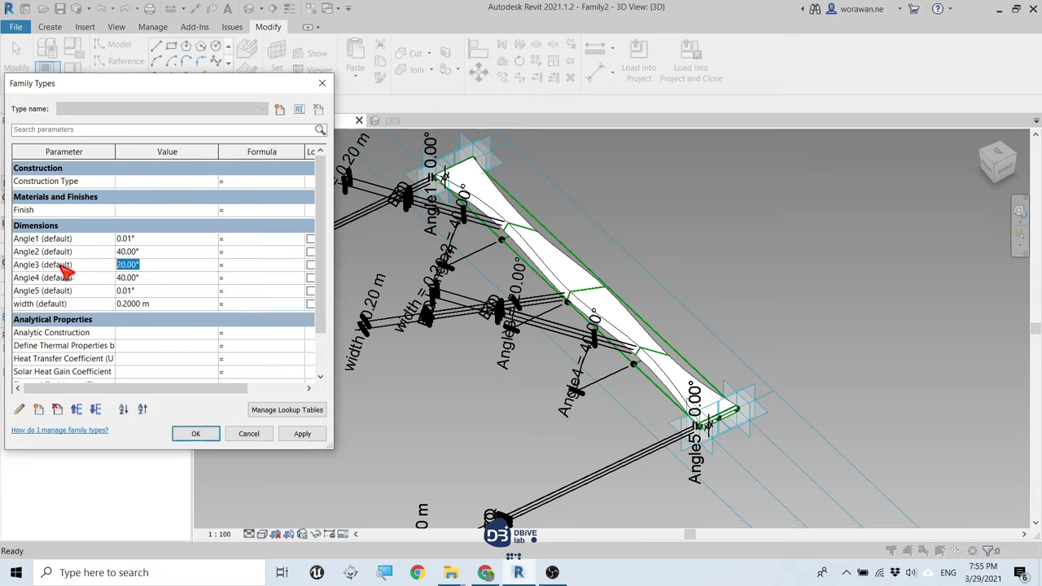
type("80")
left_click(309, 435)
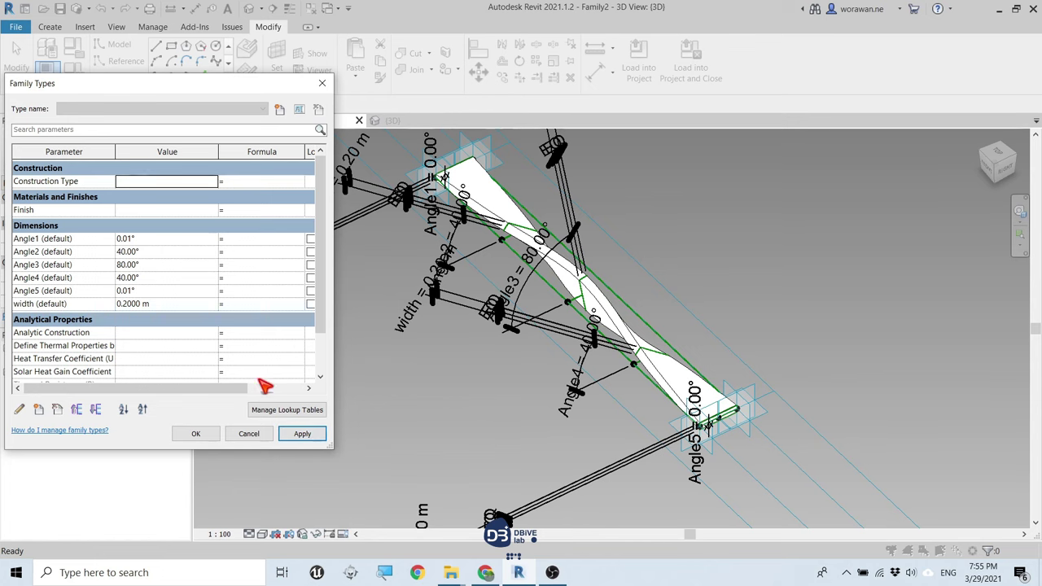
left_click(203, 438)
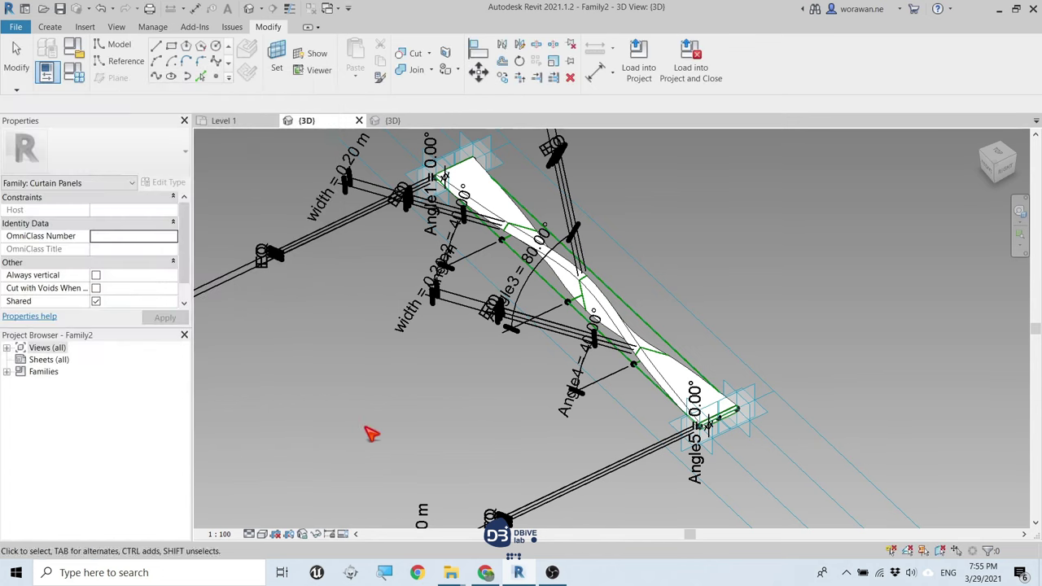
- Orbit to inspect the twisted fin and review the width parameter's settings
mouse_move(372, 431)
middle_mouse_down("shift")
mouse_move(491, 384)
mouse_move(402, 316)
mouse_move(350, 255)
mouse_move(319, 249)
mouse_move(588, 261)
mouse_move(470, 365)
mouse_move(399, 351)
middle_mouse_up("shift")
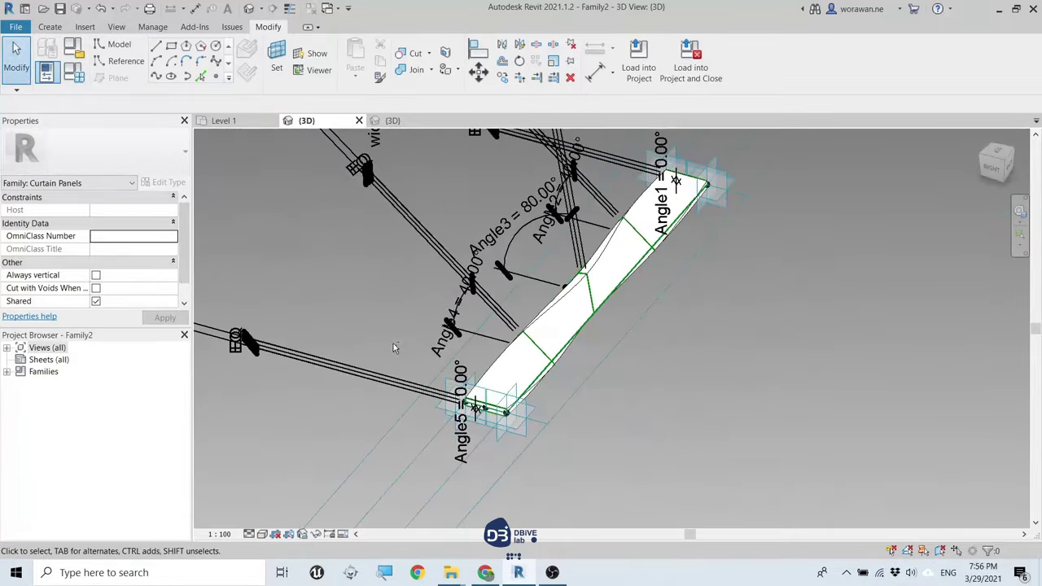
middle_click_drag(374, 293, 368, 388)
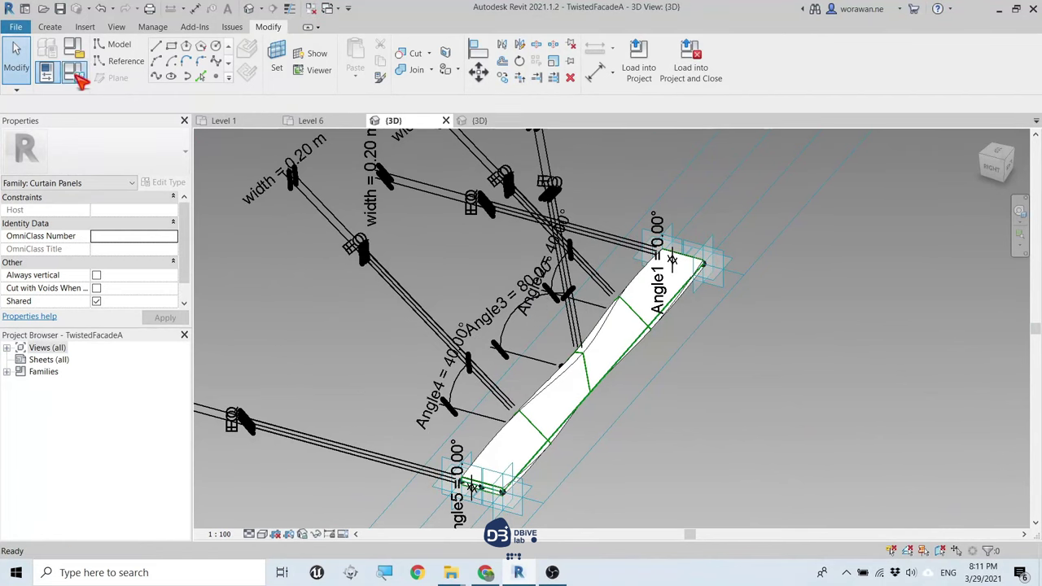
left_click(73, 70)
left_click(36, 303)
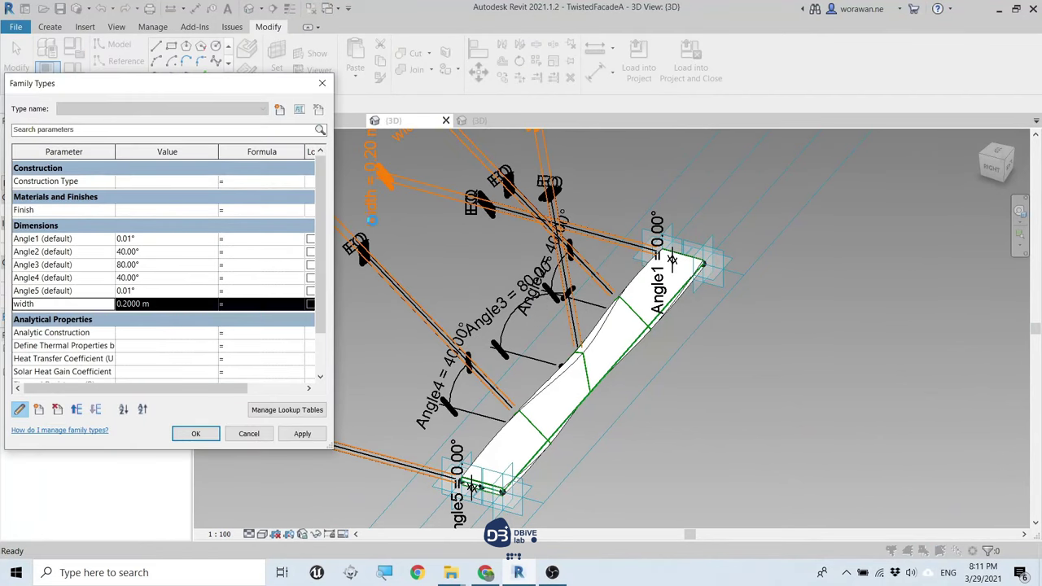
left_click(19, 409)
left_click(414, 405)
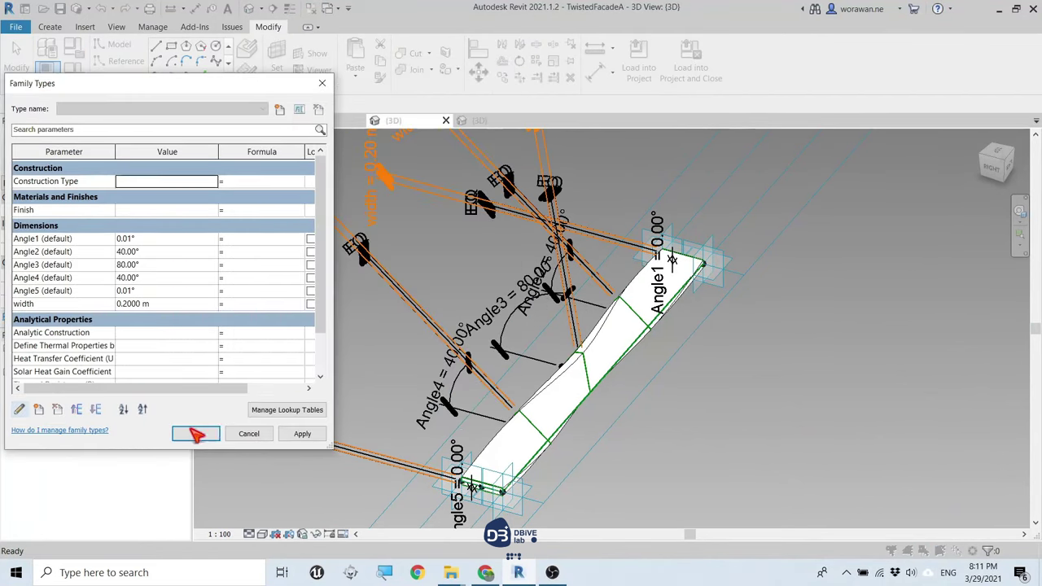
left_click(194, 433)
- Save the panel family as TwistedFacadeA.rfa
left_click(16, 26)
mouse_move(51, 202)
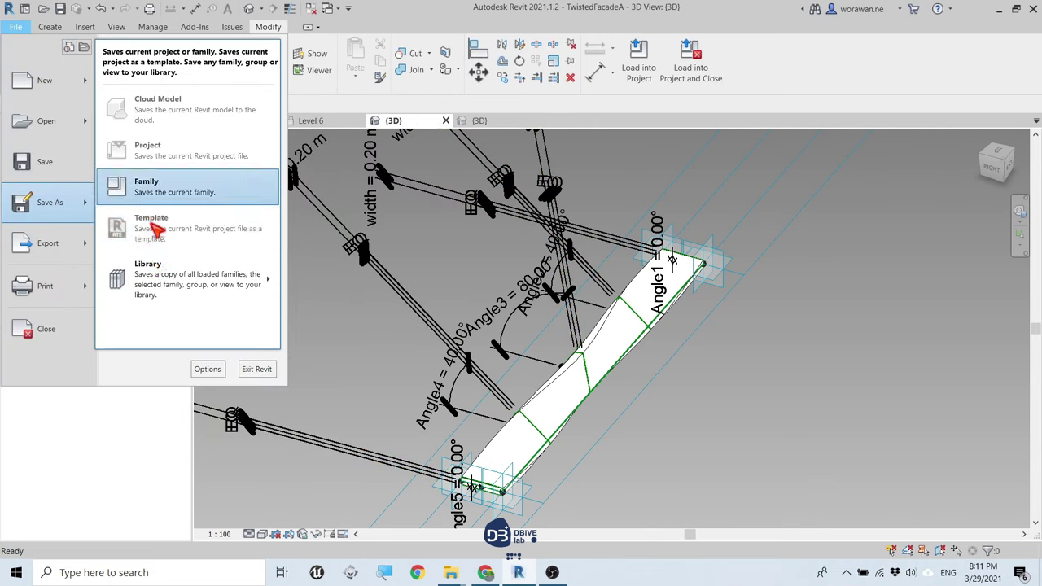
left_click(162, 189)
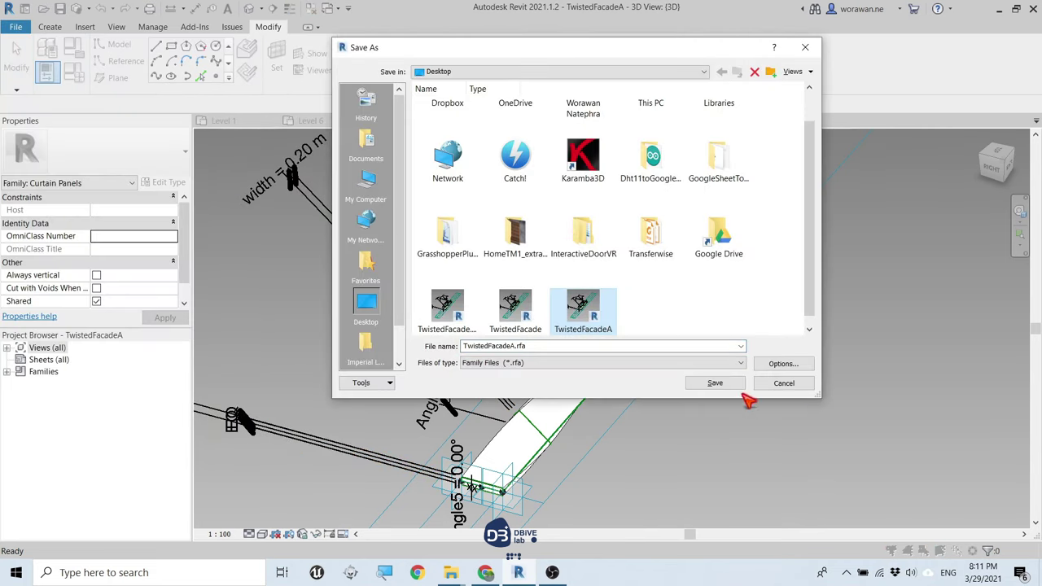
left_click(721, 381)
- On Level 6, start a default-named in-place mass and draw a model line along the balcony edge
left_click(317, 121)
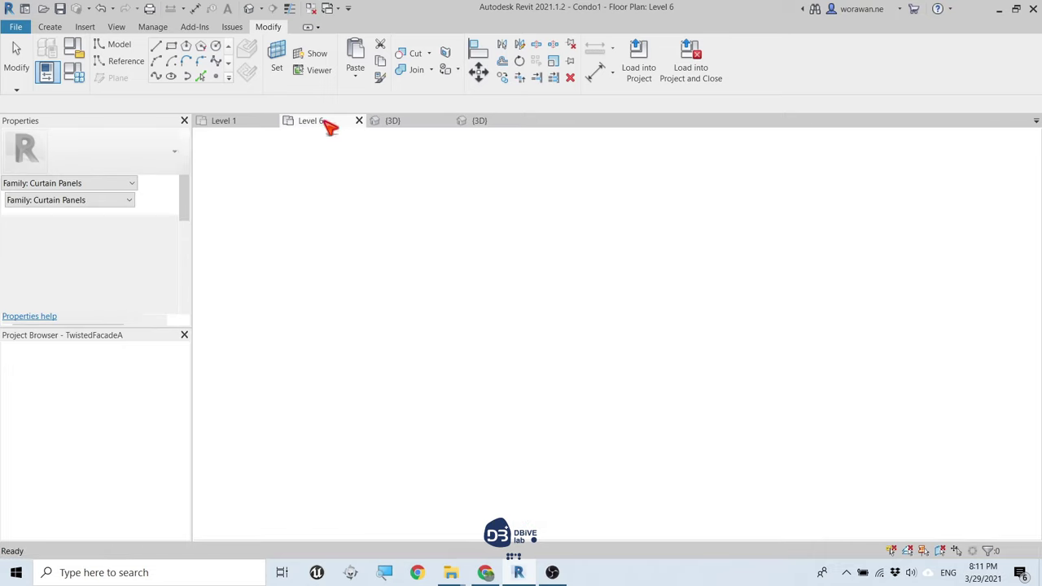
left_click(399, 27)
left_click(137, 61)
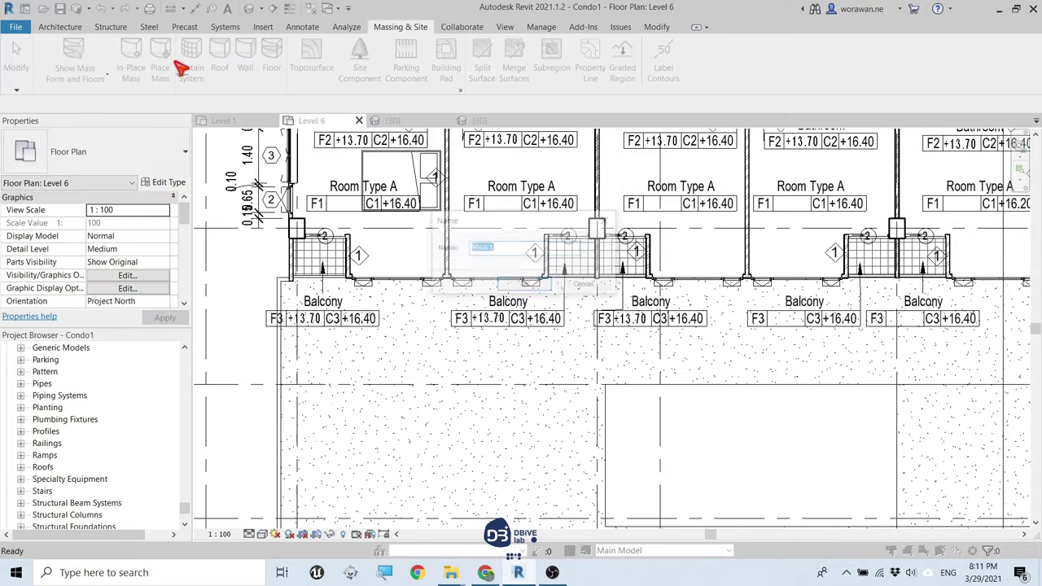
left_click(521, 284)
left_click(155, 45)
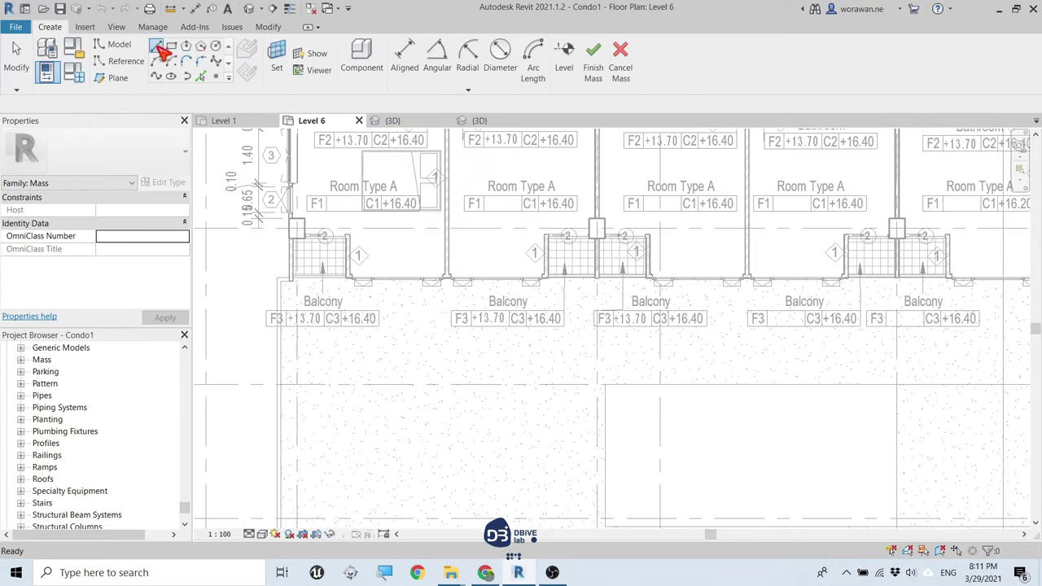
left_click(286, 282)
scroll(609, 318, "up", 2)
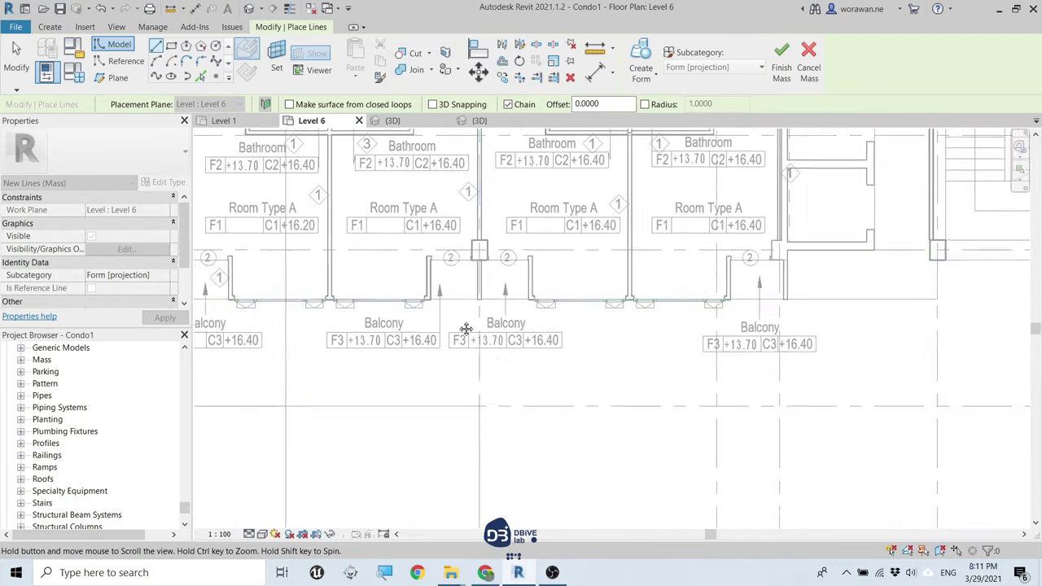
scroll(744, 302, "down", 2)
left_click(765, 310)
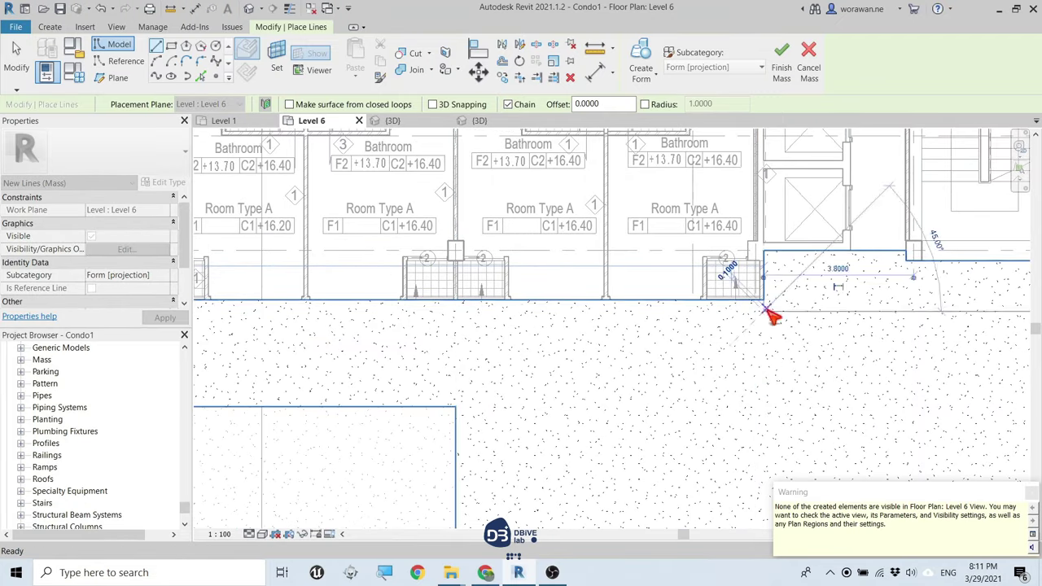
- Switch to the 3D view and select the line drawn along the balcony
left_click(254, 8)
scroll(523, 368, "up", 3)
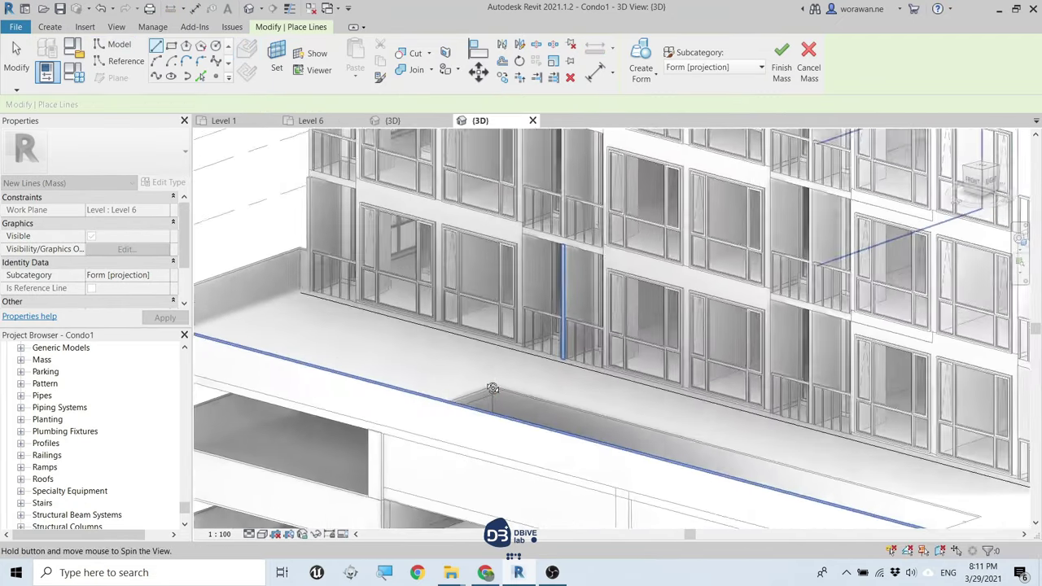
middle_click_drag(516, 379, 470, 329, "shift")
key("Escape")
left_click(470, 329)
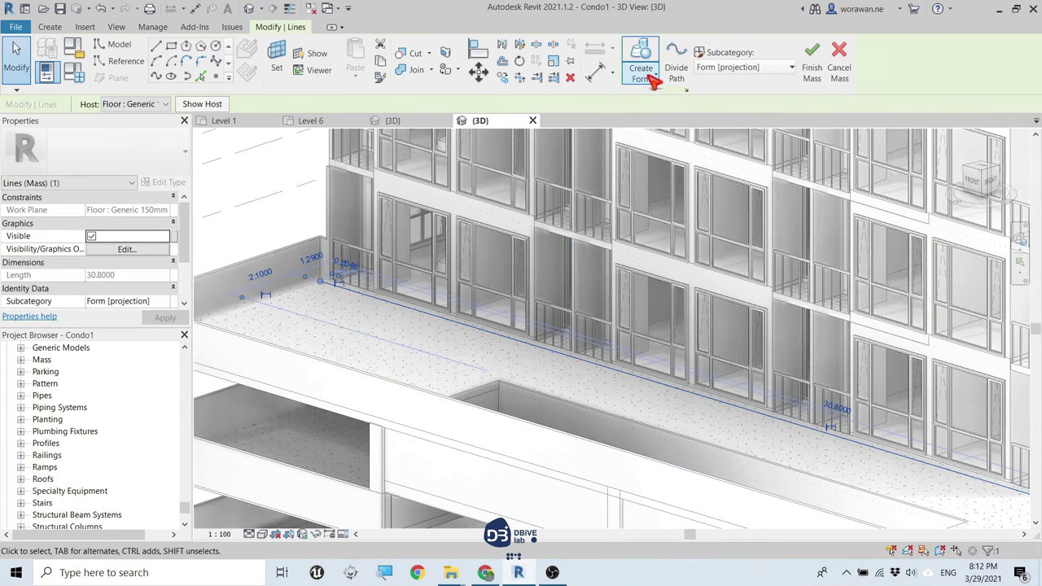
key("Escape")
mouse_move(588, 174)
middle_mouse_down("shift")
mouse_move(514, 256)
mouse_move(542, 318)
mouse_move(542, 304)
mouse_move(298, 186)
middle_mouse_up("shift")
- Divide the facade surface and try 30 U and 20 V grid divisions
left_click(296, 163)
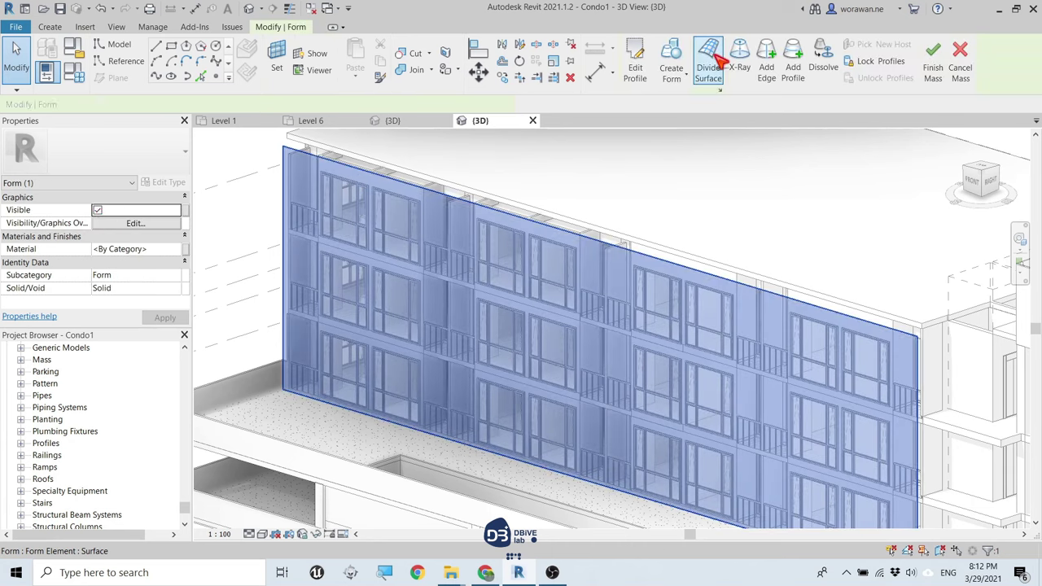
left_click(715, 57)
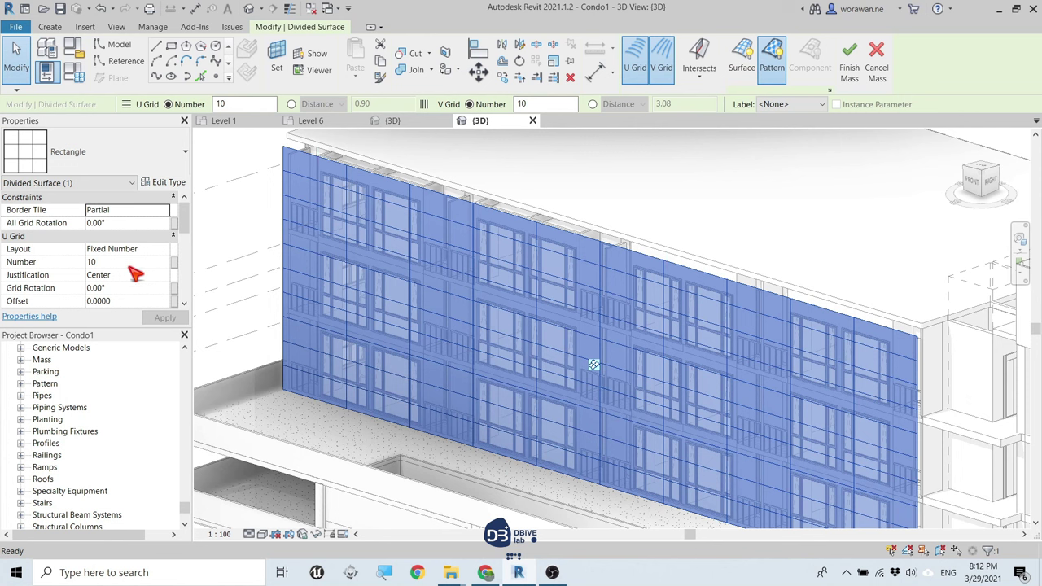
scroll(135, 271, "down", 1)
left_click(129, 235)
type("30")
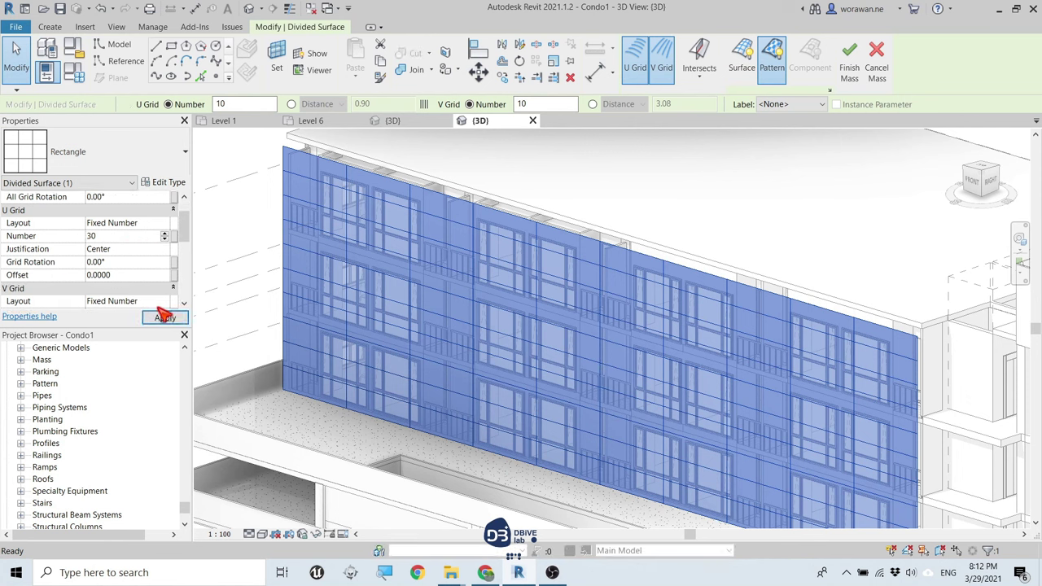
left_click(165, 317)
left_click(122, 235)
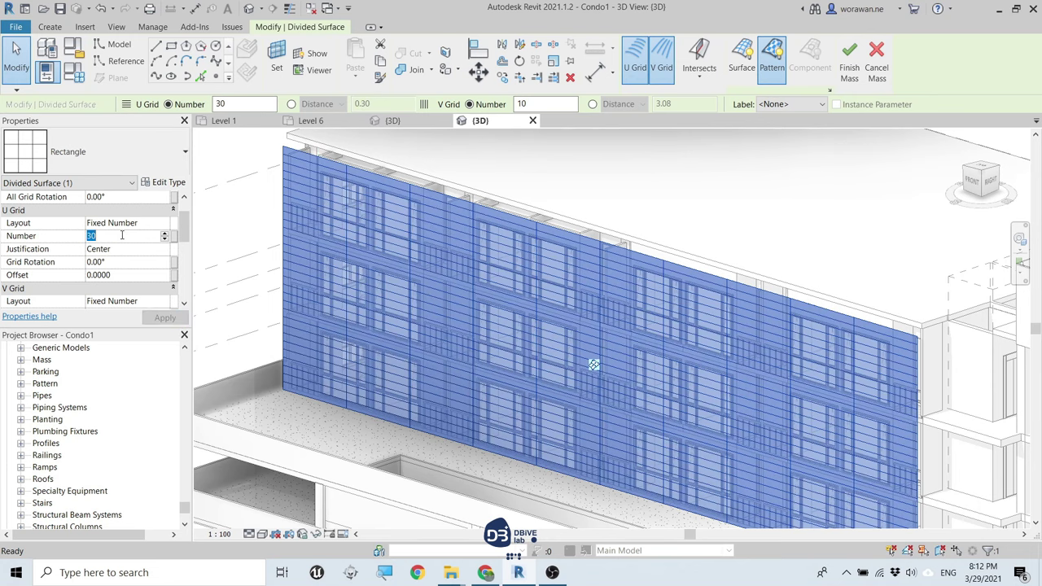
type("10")
left_click_drag(184, 227, 195, 248)
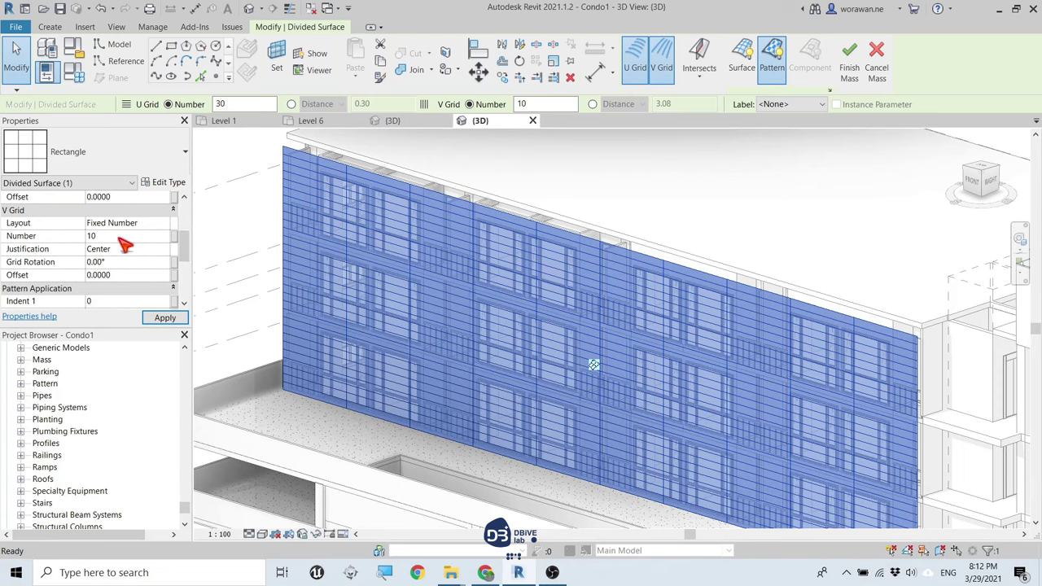
type("20")
left_click(165, 317)
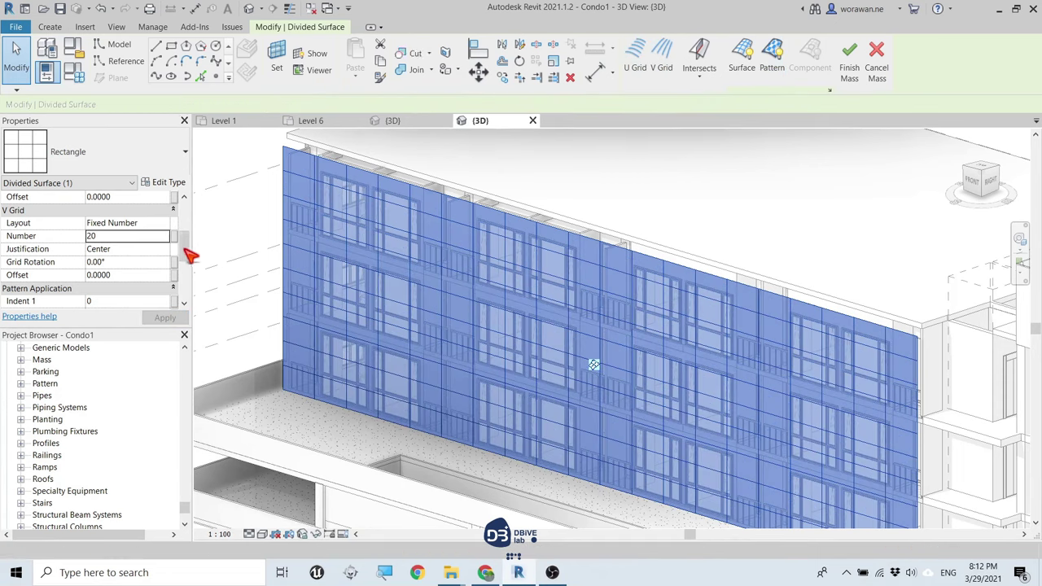
left_click_drag(186, 255, 186, 238)
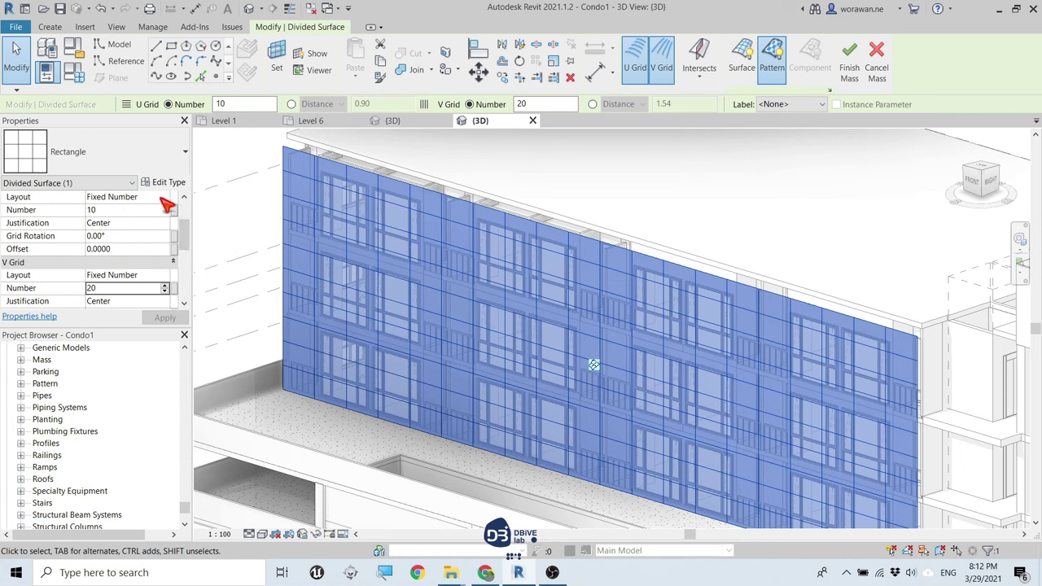
- Switch both grids to Fixed Distance with U spacing 9.0000 and V spacing 1.0000
left_click(163, 198)
left_click(128, 231)
left_click(160, 276)
left_click(132, 307)
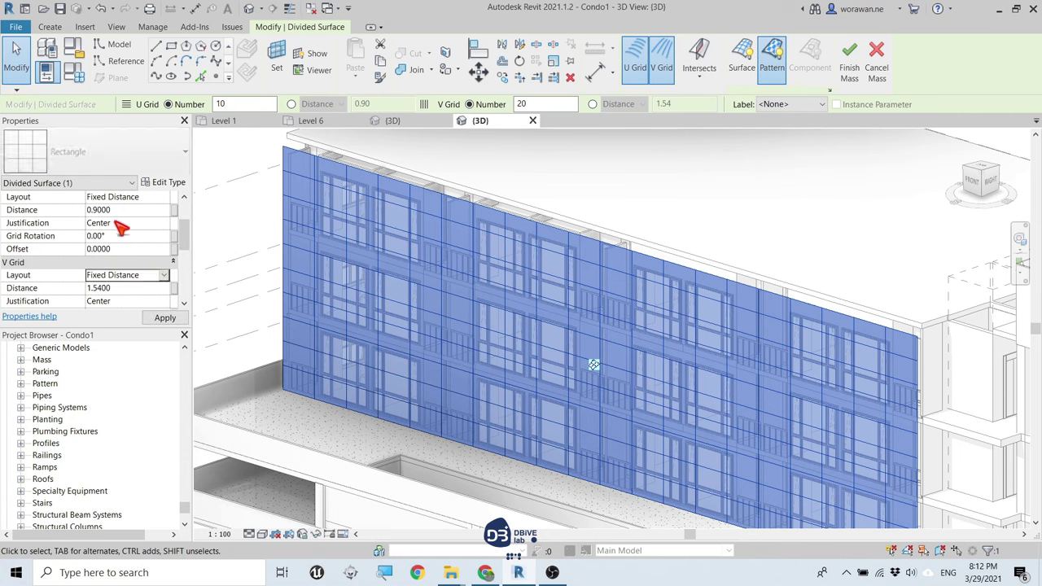
left_click(106, 210)
type("9.0000")
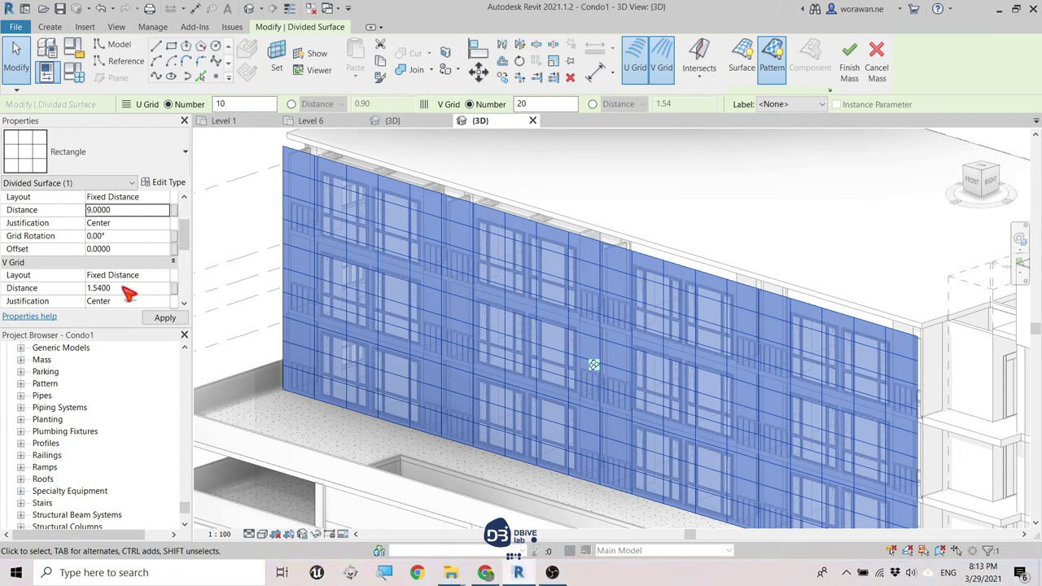
left_click(124, 288)
type("1.0000")
left_click(165, 318)
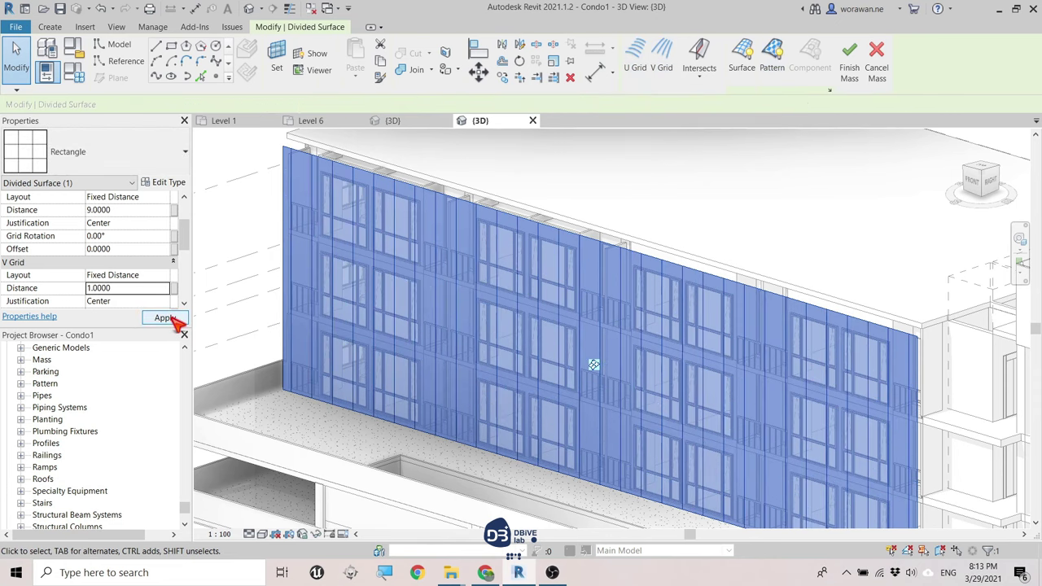
- Return both grids to Fixed Number and set the V grid to 35 divisions
left_click(153, 199)
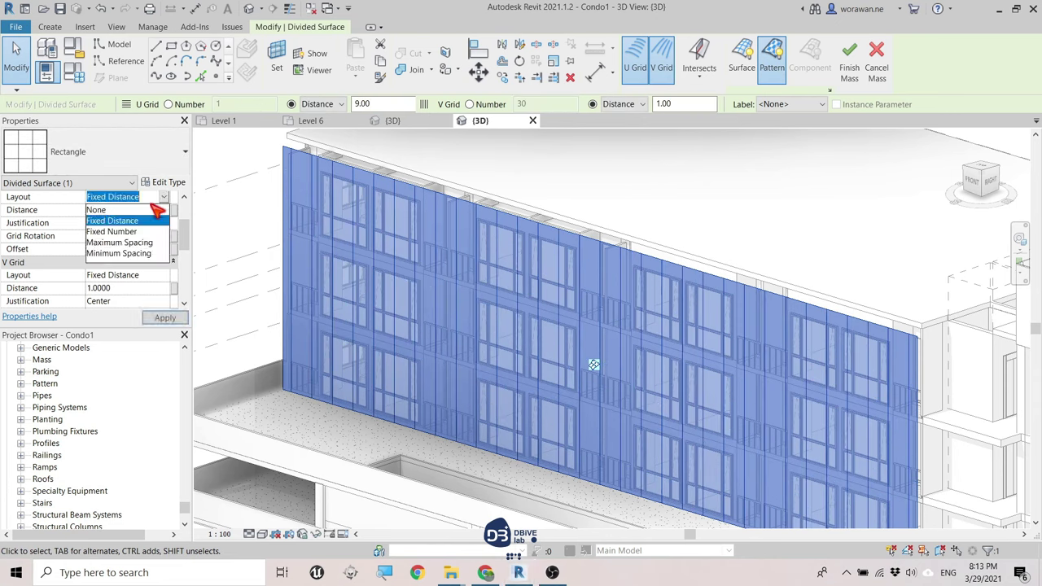
left_click(122, 232)
left_click(164, 275)
left_click(122, 309)
left_click(124, 288)
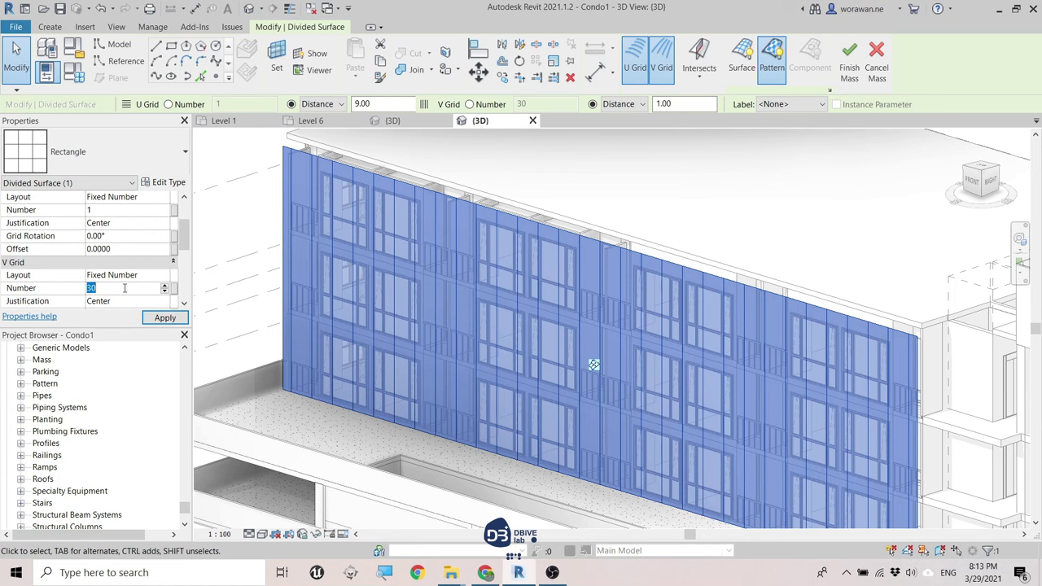
type("35")
left_click(165, 318)
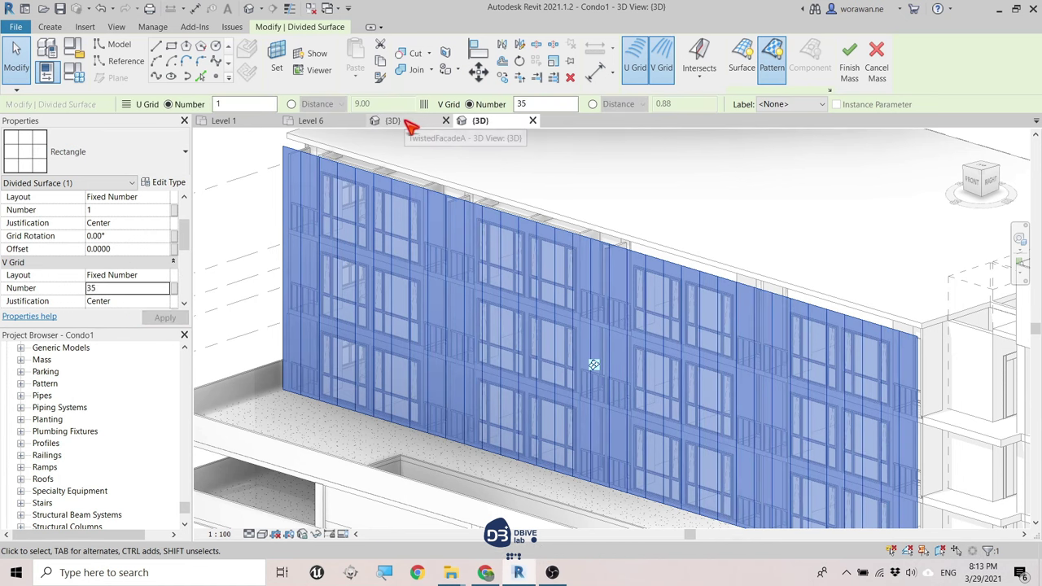
- Load the TwistedFacadeA panel family into the Condo1 project
left_click(463, 166)
left_click(424, 124)
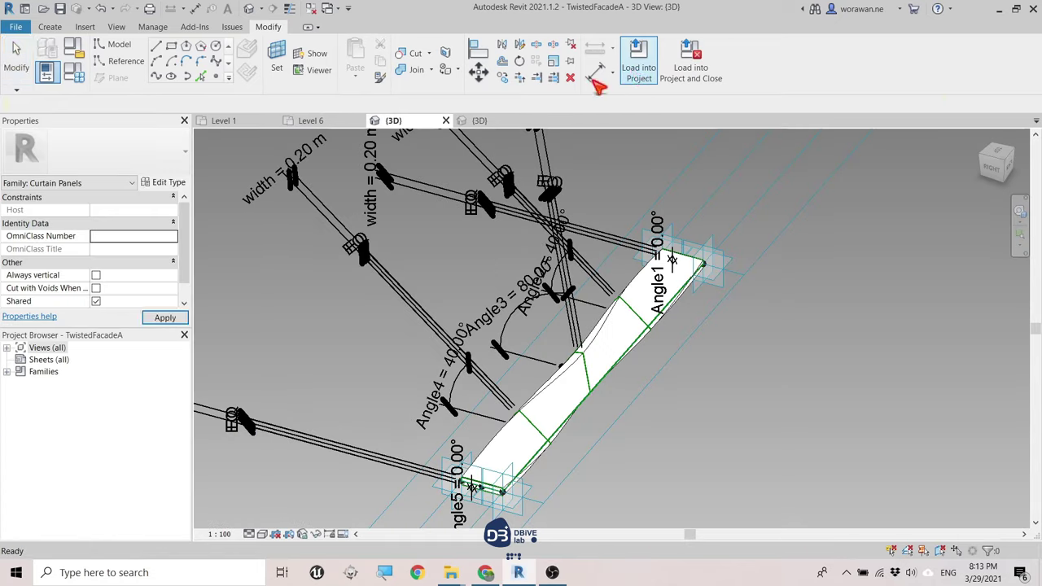
left_click(637, 63)
left_click(639, 367)
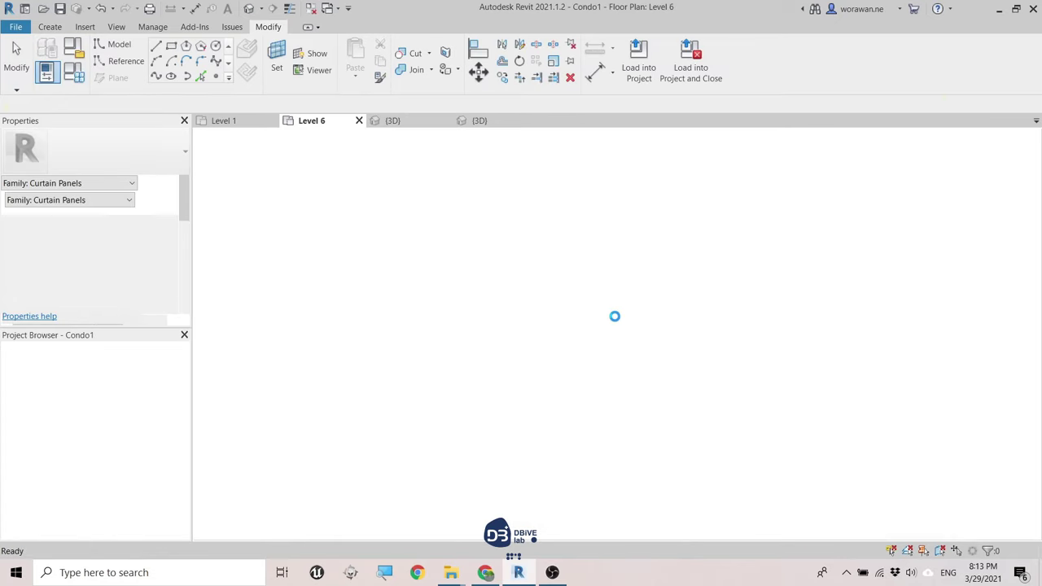
- Apply TwistedFacadeA panels to the divided facade surface with 180° component rotation
left_click(258, 8)
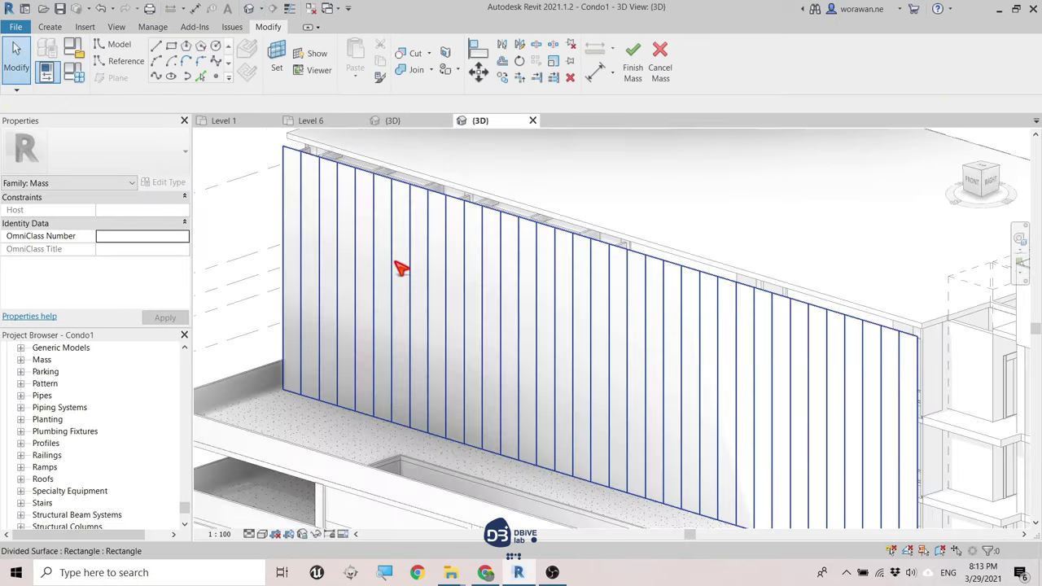
left_click(400, 268)
left_click(139, 163)
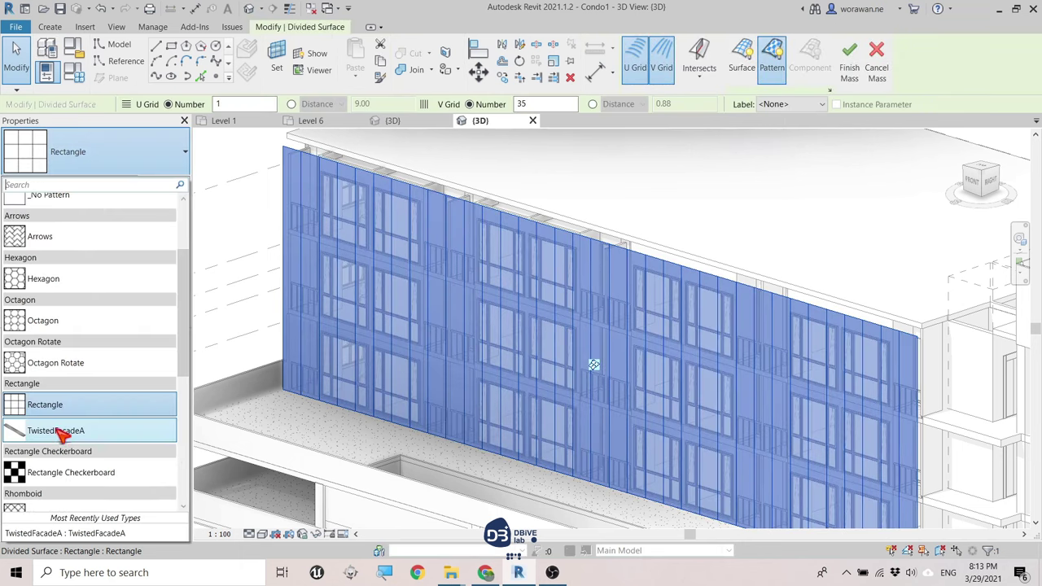
left_click(131, 407)
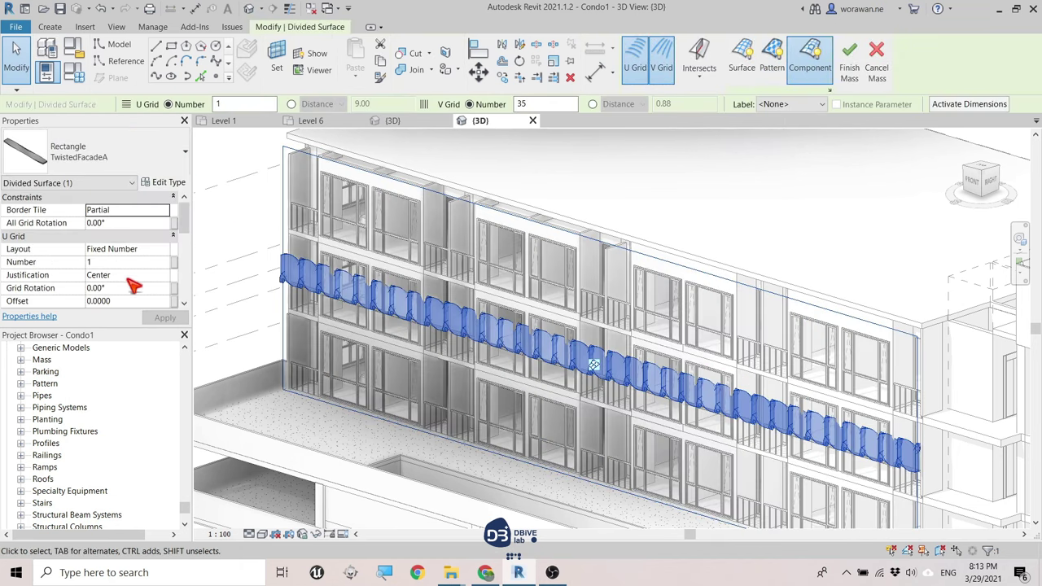
scroll(126, 285, "down", 5)
left_click(118, 235)
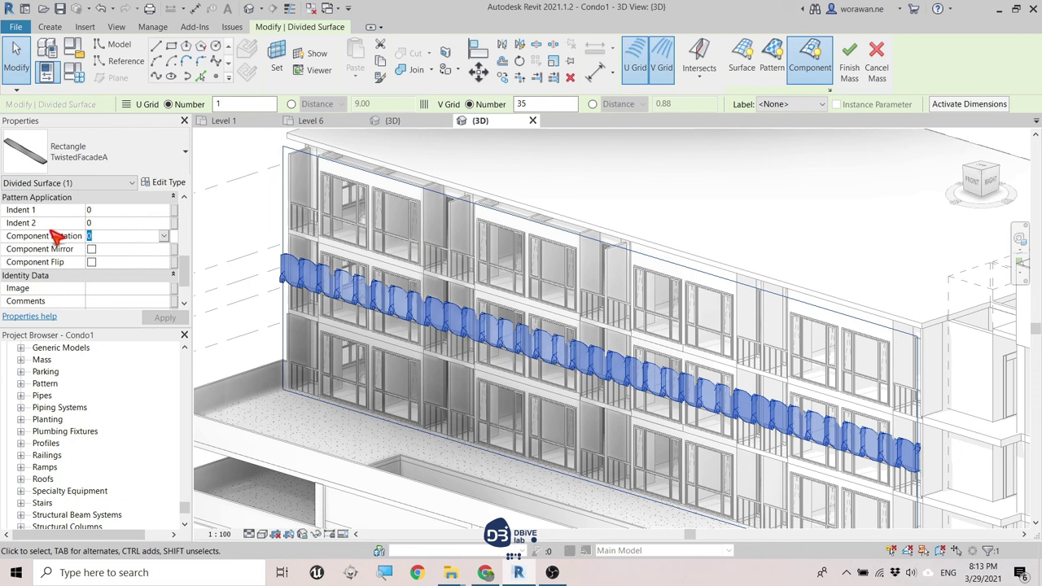
type("180")
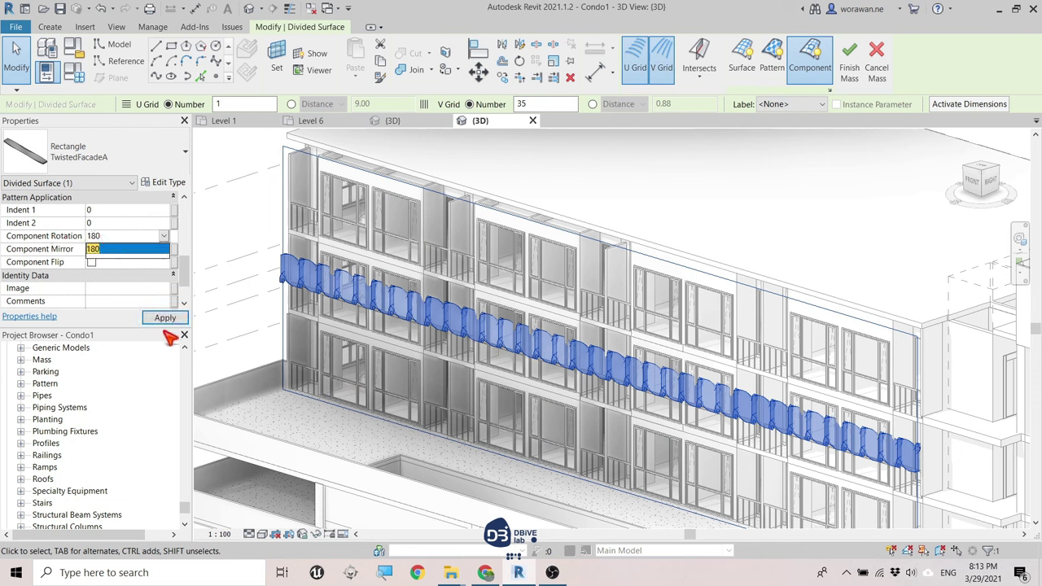
key("Return")
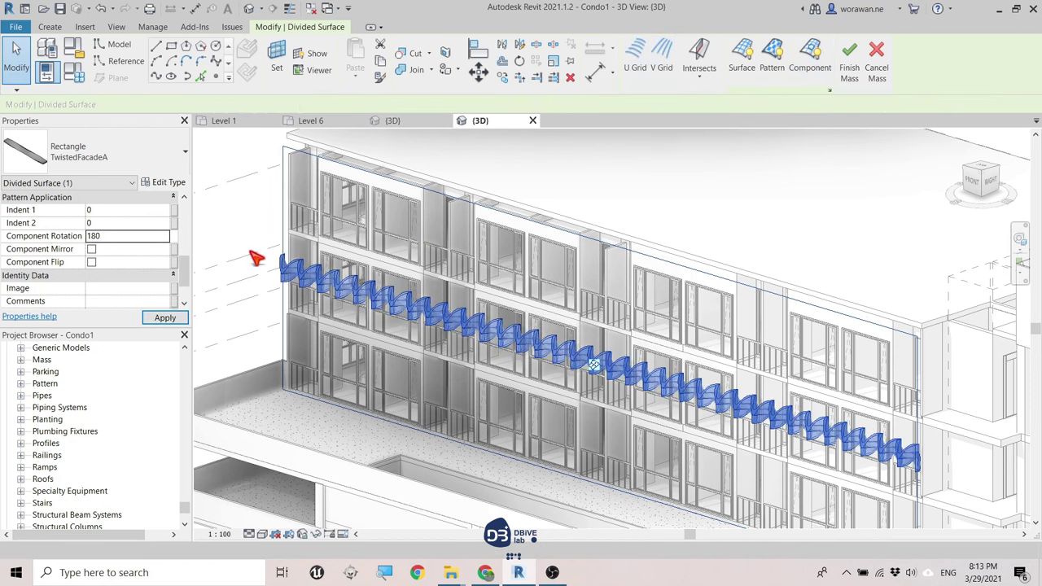
- Change the panels' component rotation to 90° and face the facade more squarely
left_click(143, 235)
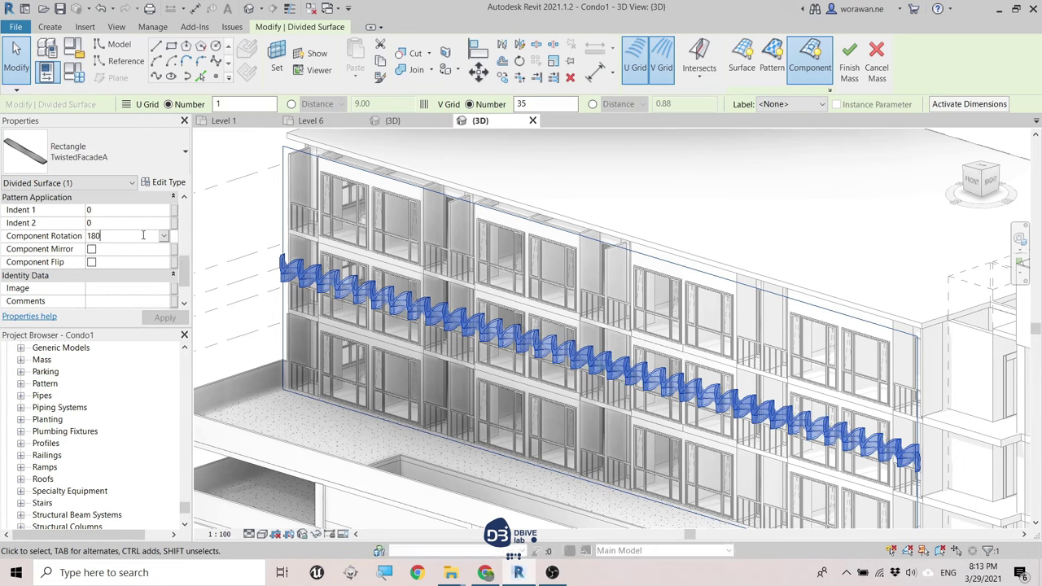
type("90")
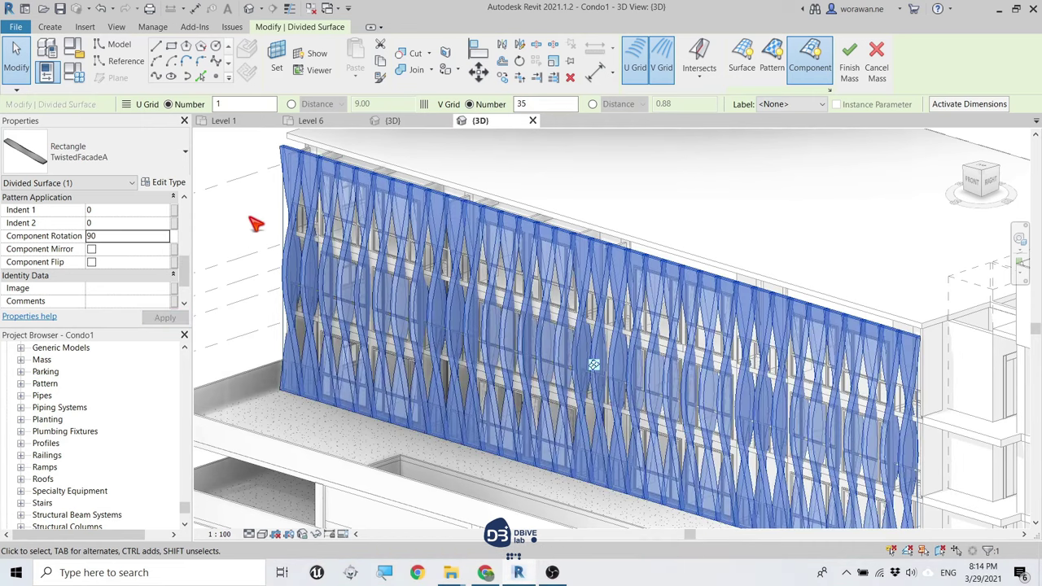
middle_click_drag(257, 224, 308, 216, "shift")
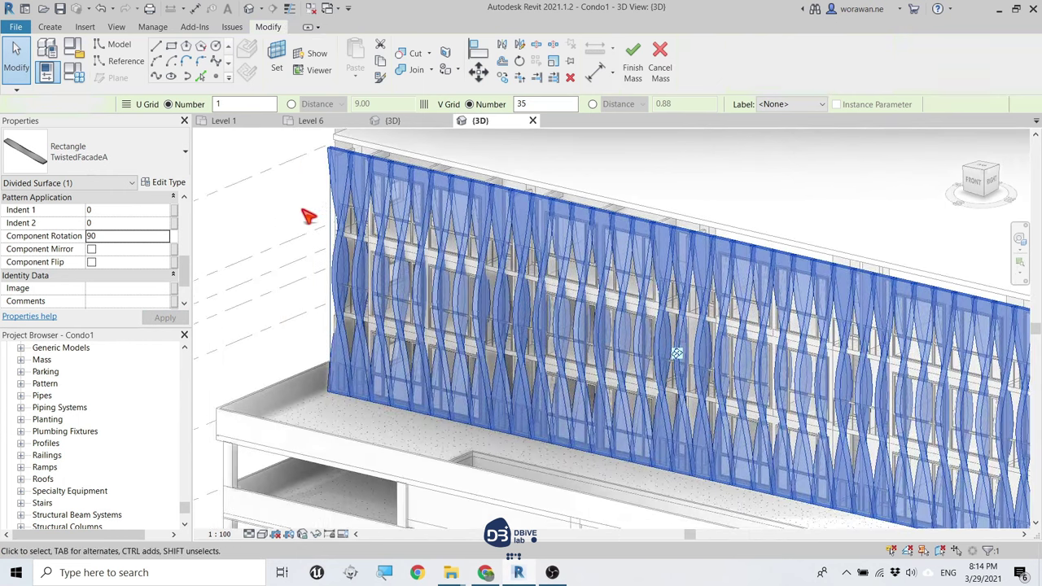
left_click(308, 216)
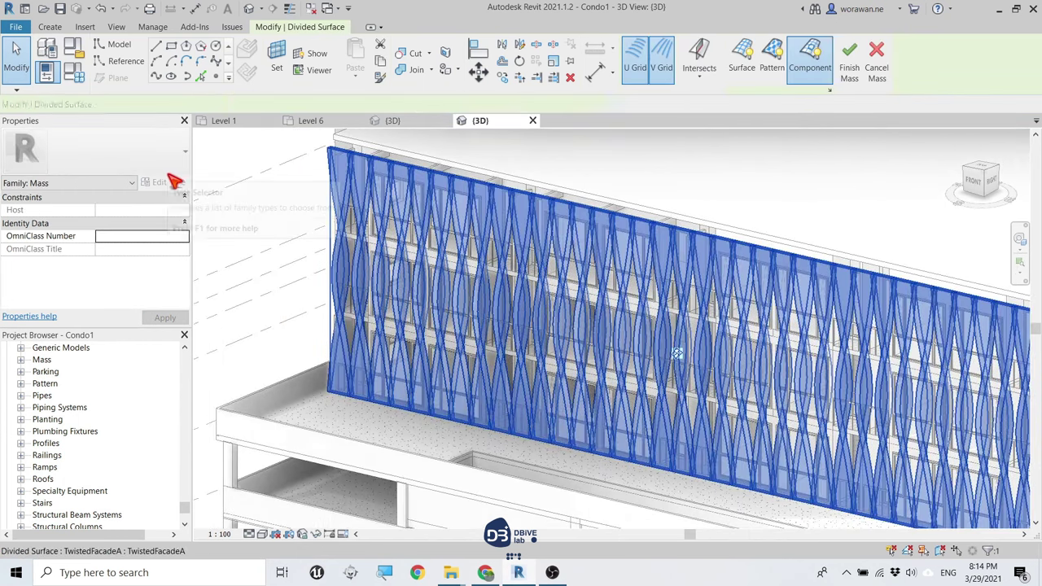
- Review the divided surface's type properties without changes, then view the model from the top
left_click(172, 182)
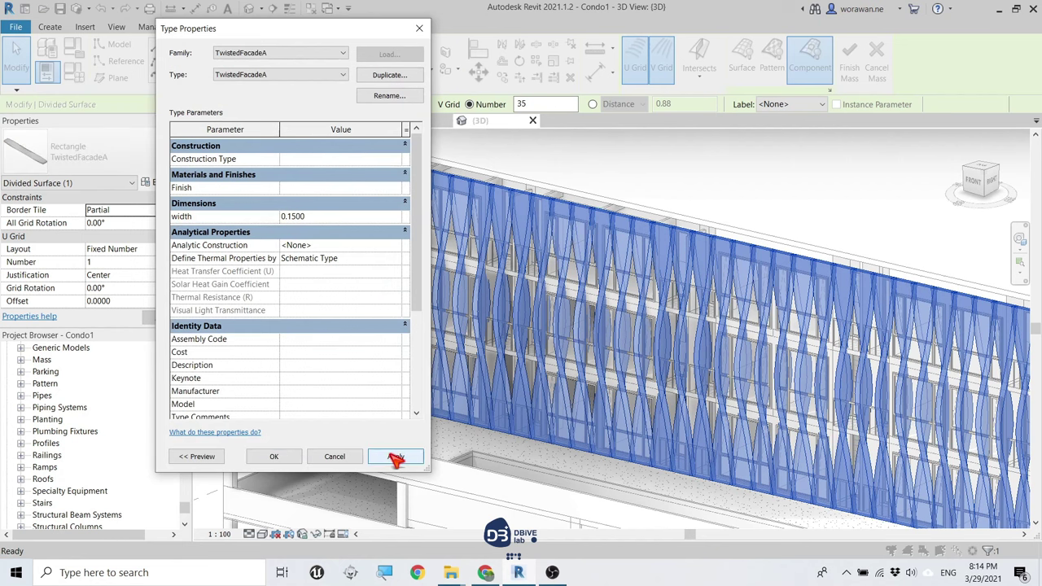
left_click(395, 458)
left_click(273, 456)
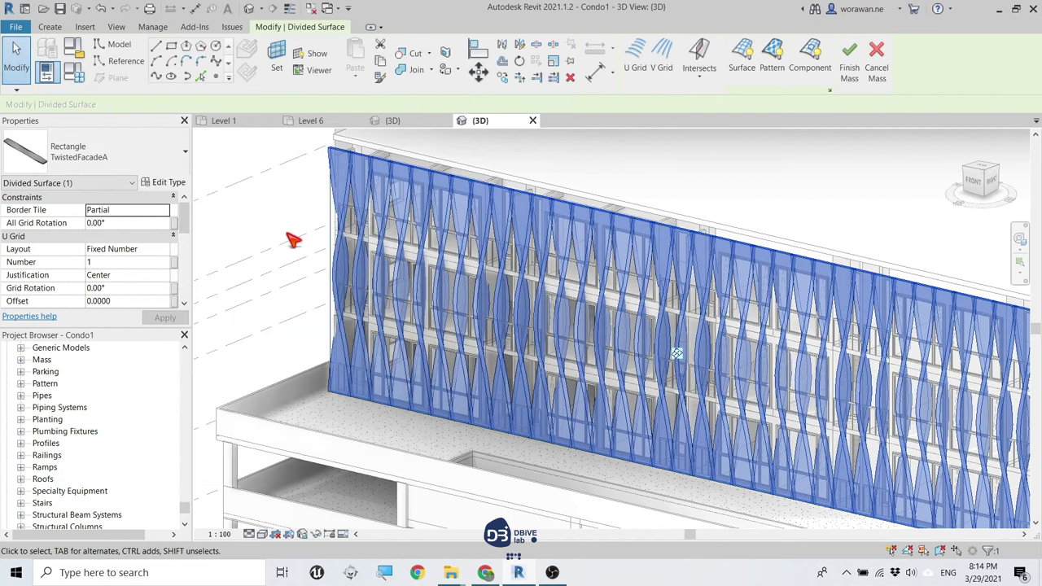
left_click(293, 240)
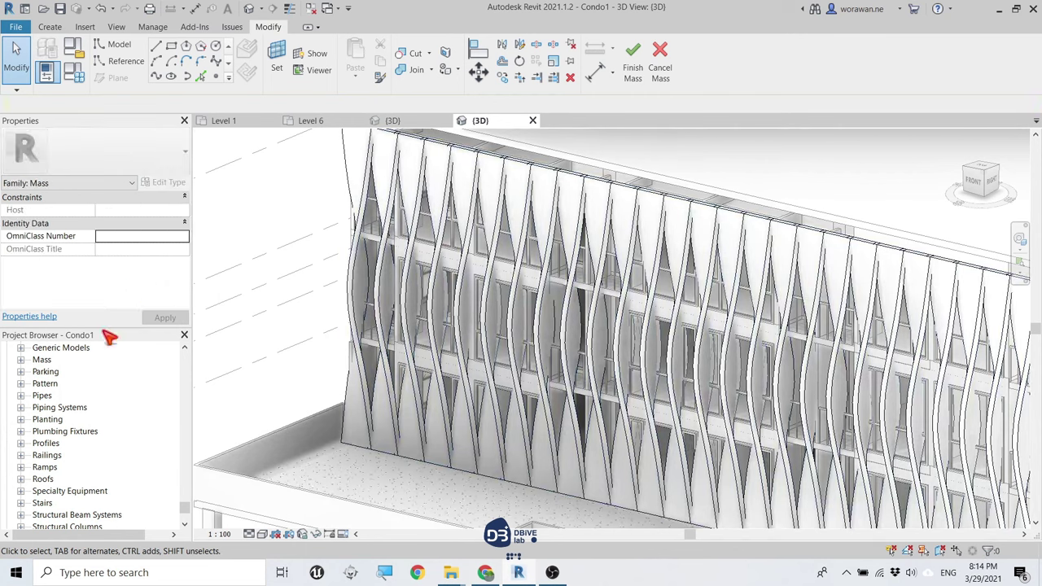
left_click(982, 170)
- Zoom in on the fins from above, then orbit back to a wide angled front view
scroll(551, 367, "up", 3)
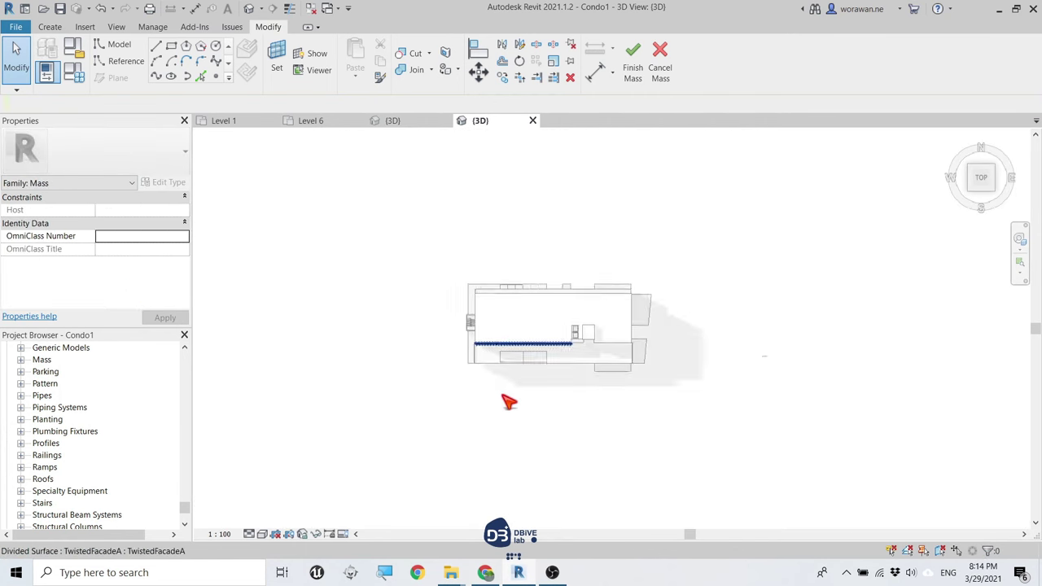
scroll(507, 399, "up", 3)
scroll(467, 205, "up", 2)
left_click(483, 274)
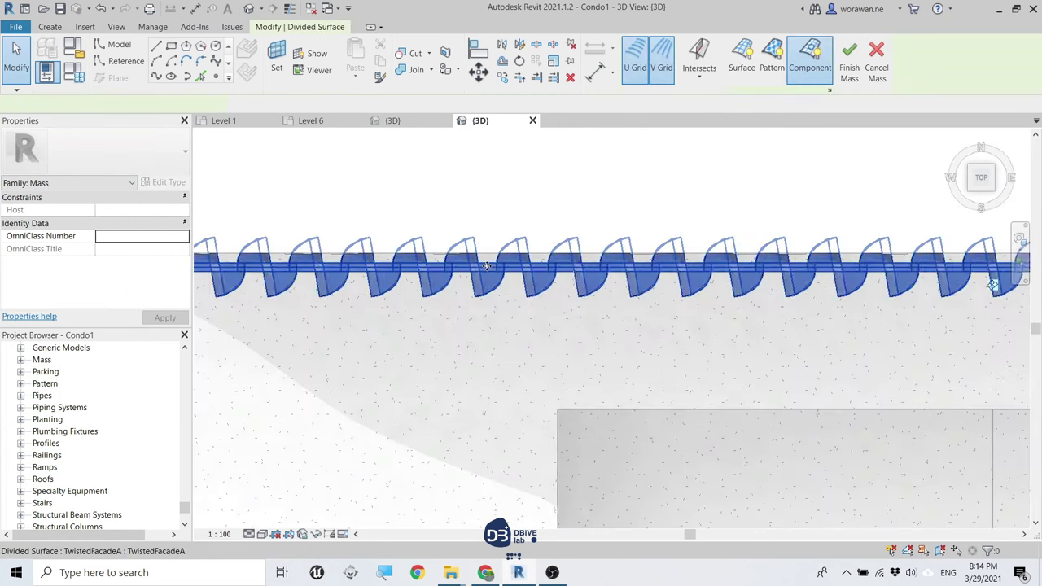
mouse_move(530, 216)
middle_mouse_down("shift")
mouse_move(620, 270)
mouse_move(337, 349)
mouse_move(455, 204)
mouse_move(512, 244)
middle_mouse_up("shift")
key("Escape")
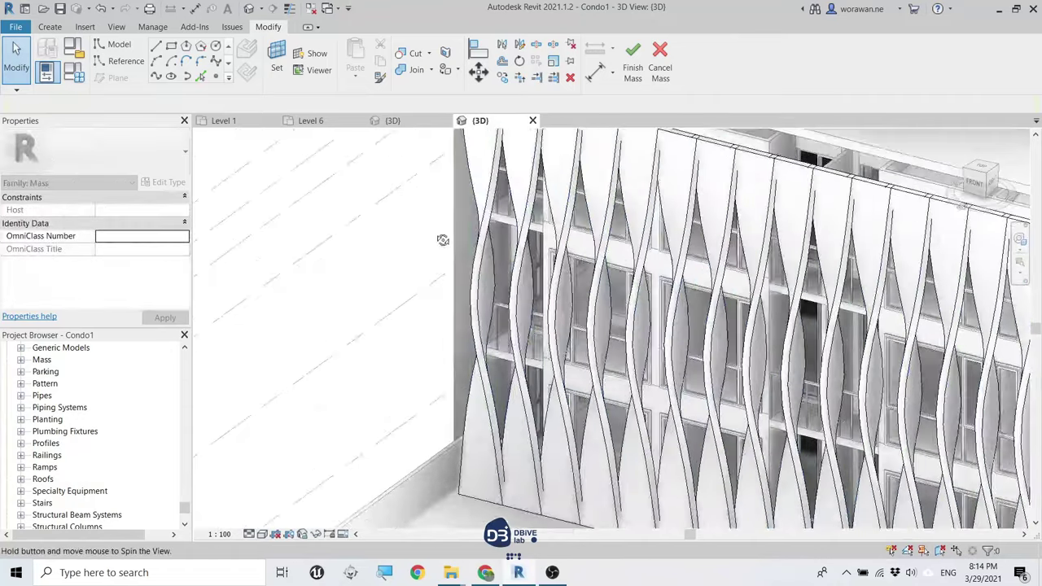
middle_click_drag(442, 237, 446, 207, "shift")
mouse_move(358, 284)
middle_mouse_down("shift")
mouse_move(356, 241)
mouse_move(383, 229)
middle_mouse_up("shift")
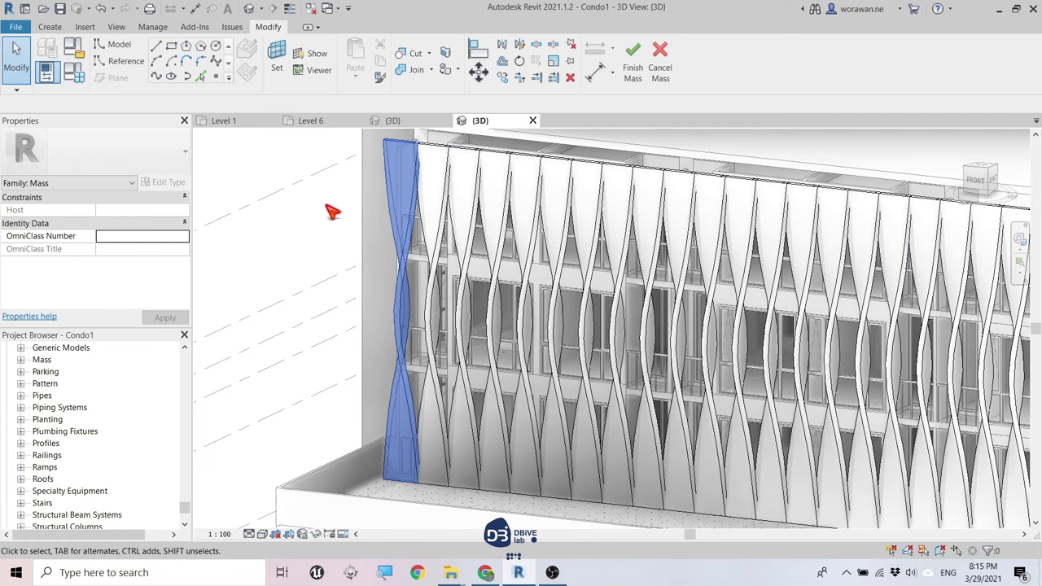
- Give the second fin panel from the left Angle2 30° and Angle4 70°
key("Tab")
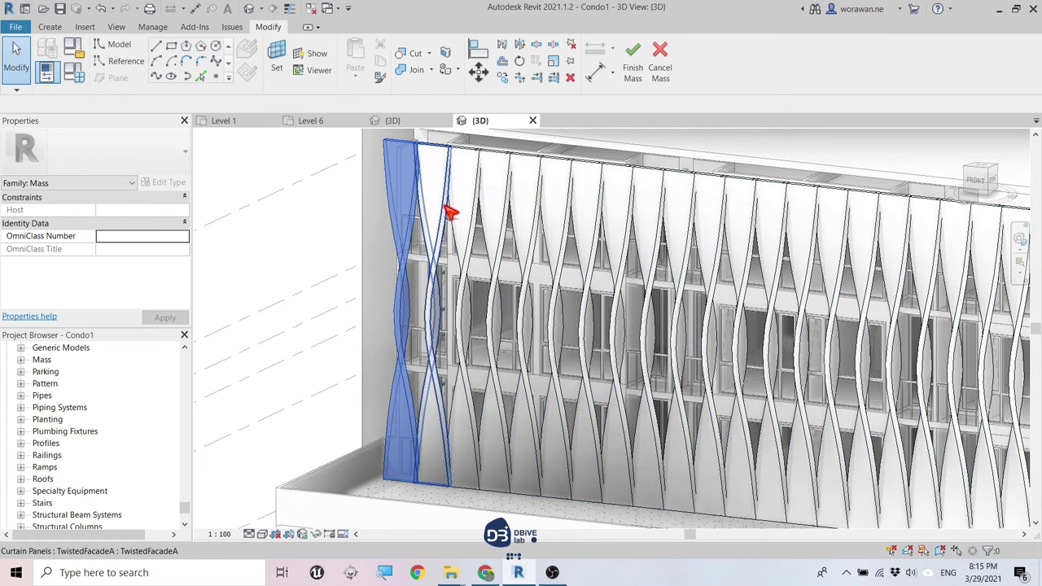
left_click(448, 212)
scroll(145, 240, "down", 3)
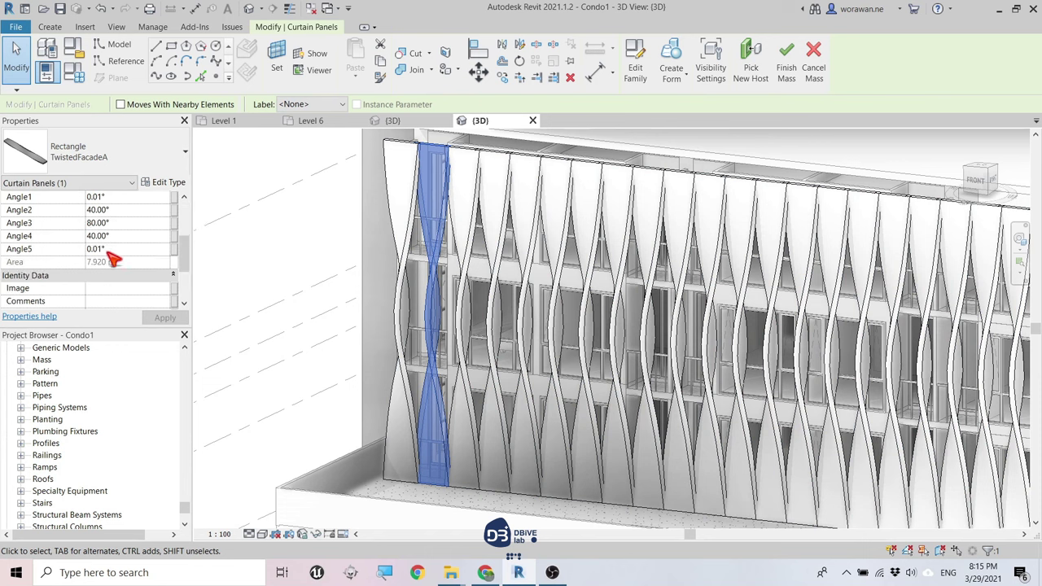
left_click(106, 210)
type("30")
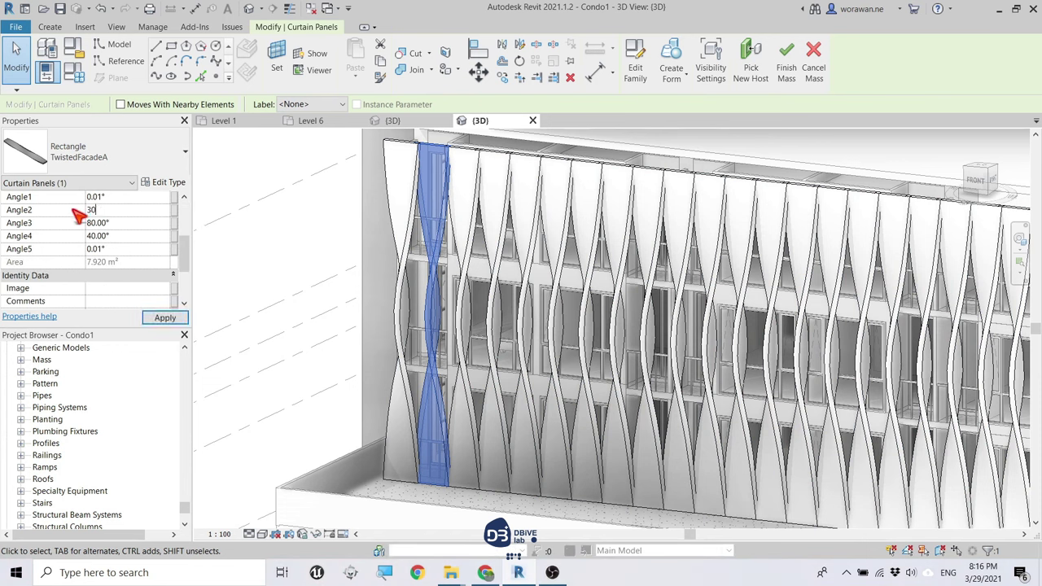
left_click(167, 317)
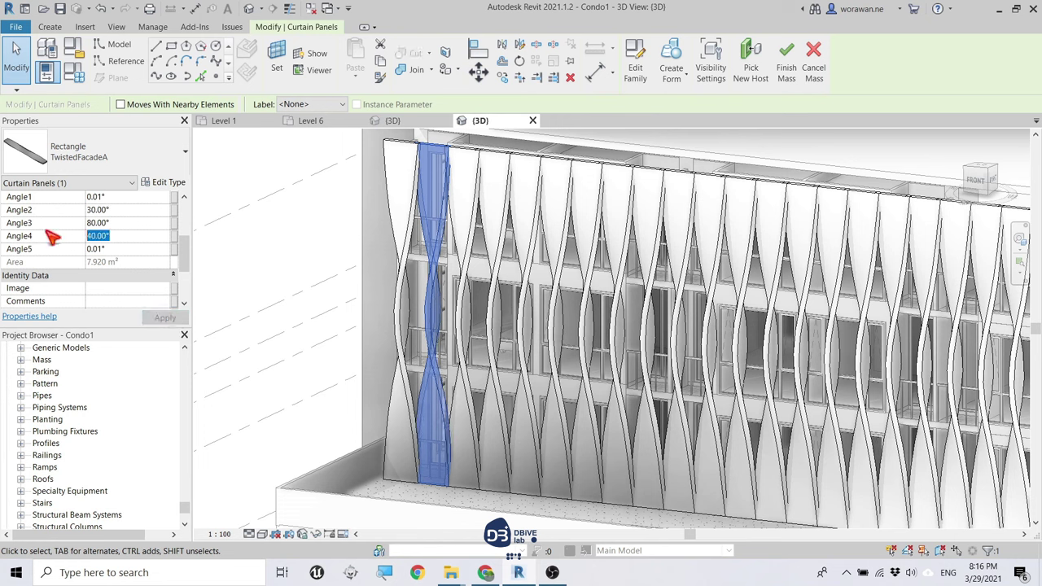
left_click(128, 236)
type("70")
left_click(164, 319)
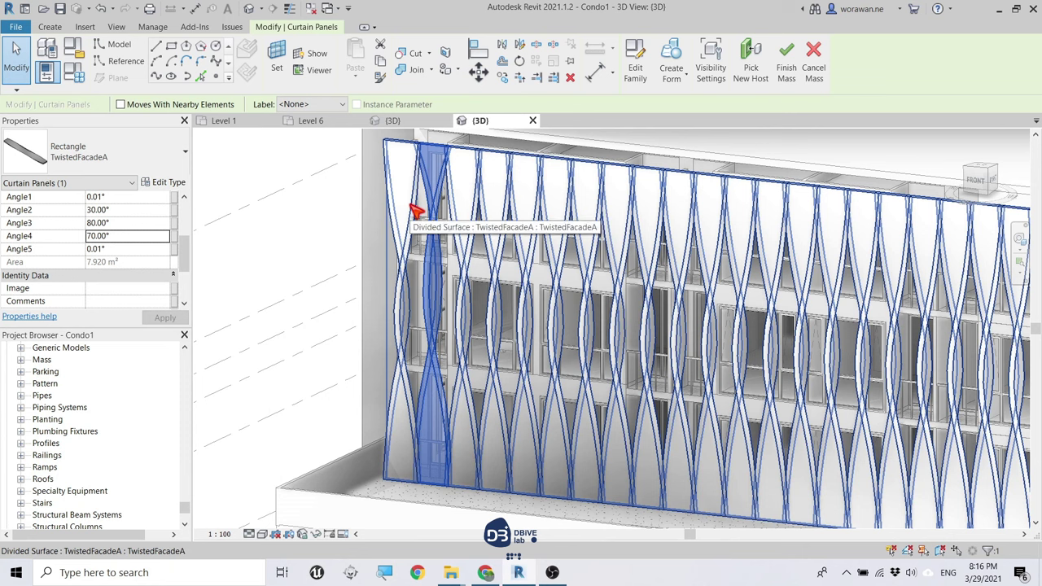
- Select the leftmost fin panel and add another panel to the selection
left_click(415, 210)
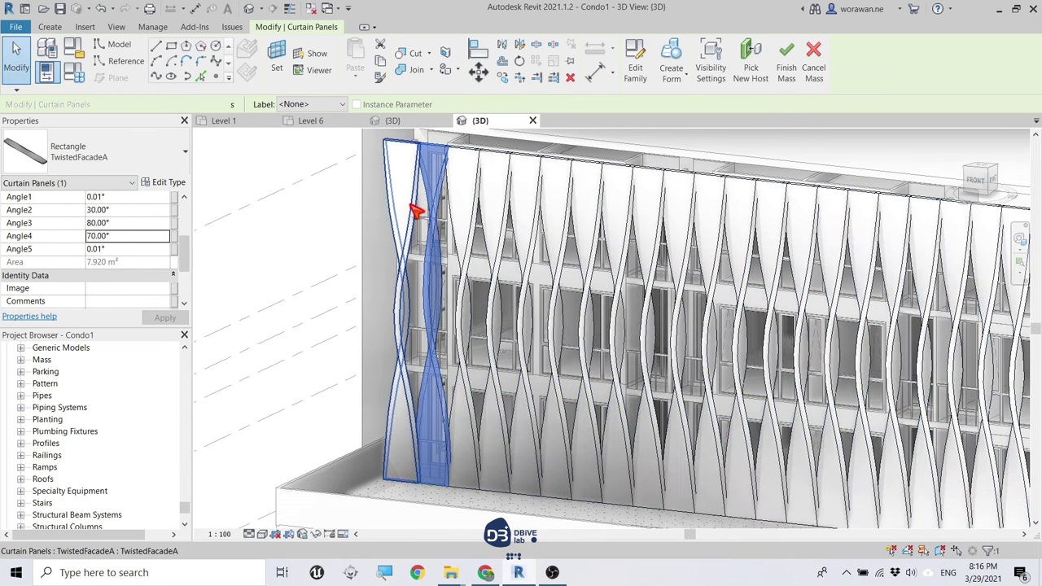
left_click(472, 220)
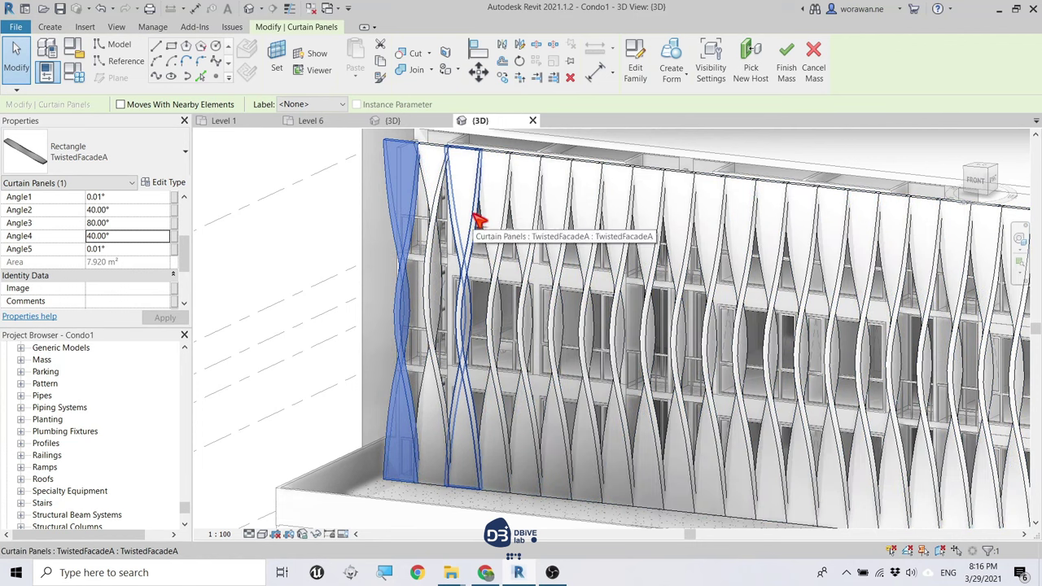
left_click(478, 220, "ctrl")
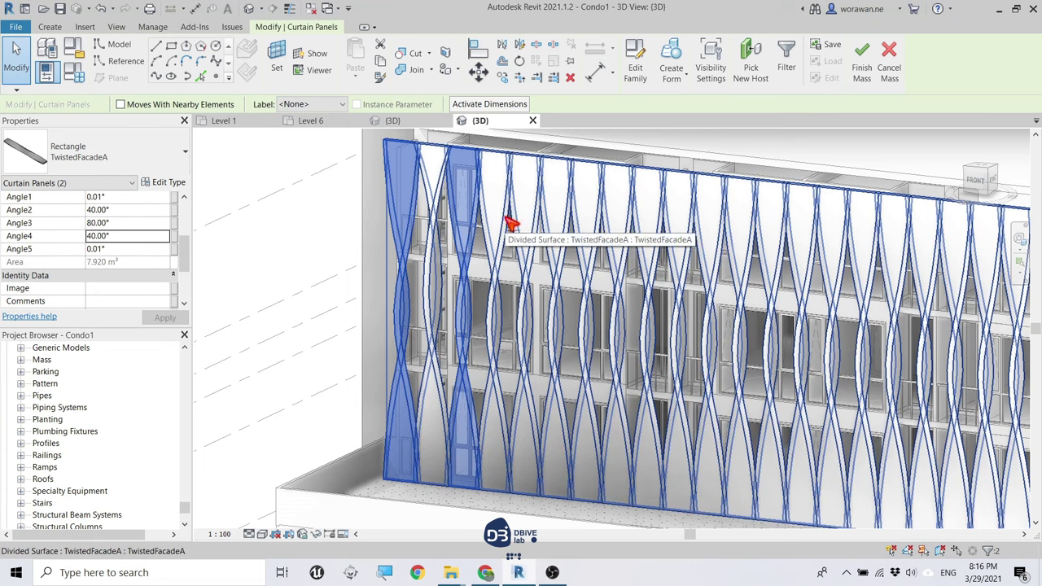
- Add a third fin panel and try Angle2 60° and Angle4 90° on the selection
key("Tab")
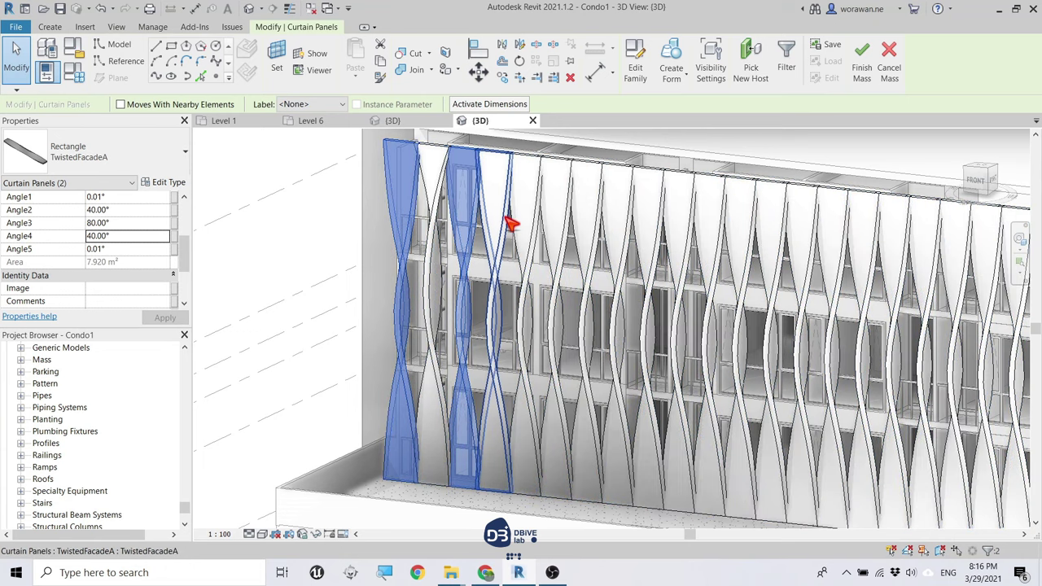
left_click(508, 224, "ctrl")
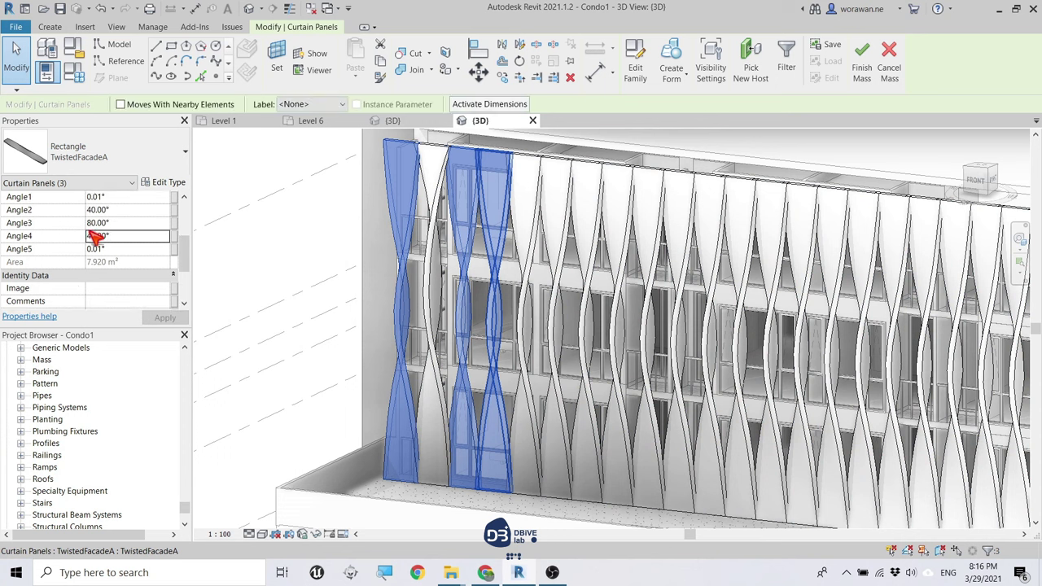
key("Return")
left_click(70, 209)
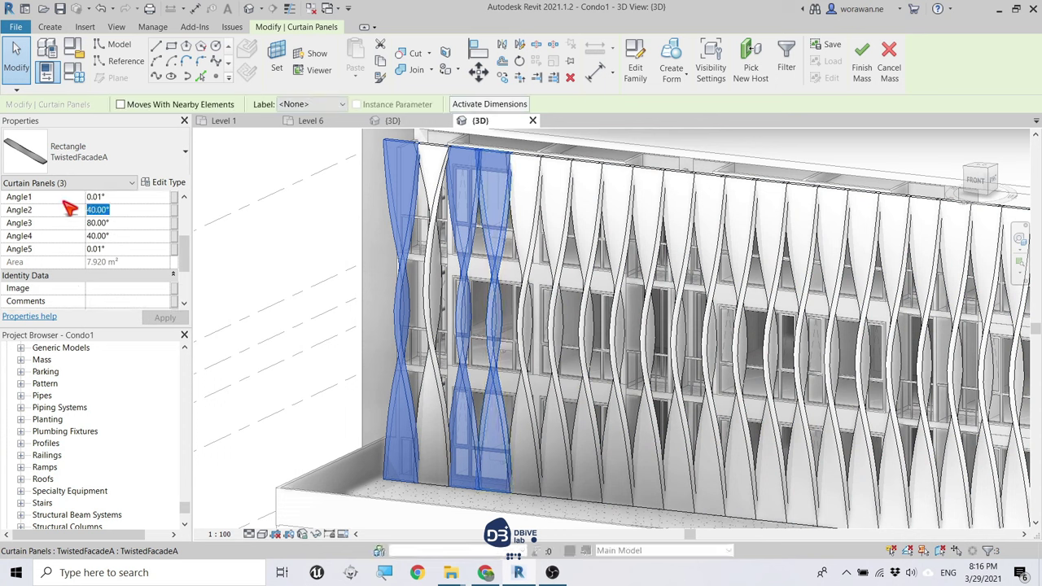
type("60")
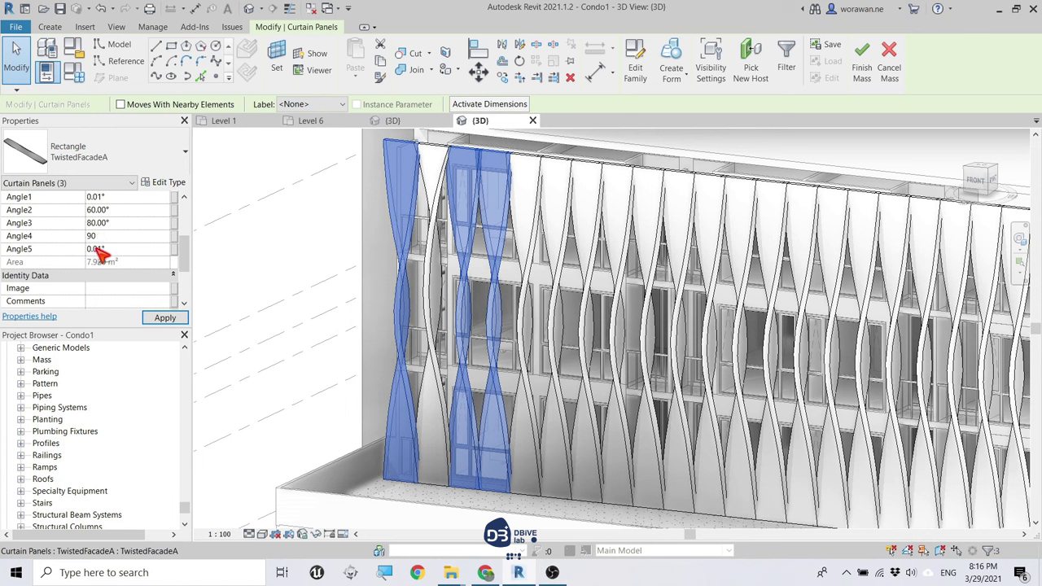
left_click(165, 317)
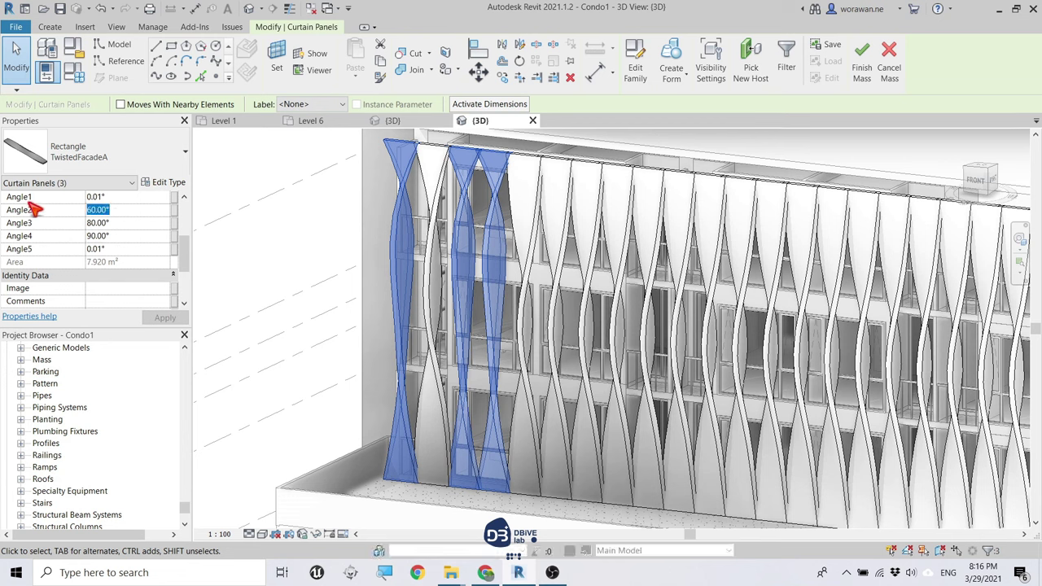
- Revert Angle2 and Angle4 to 40°, set Angle3 to 90°, then deselect
type("40")
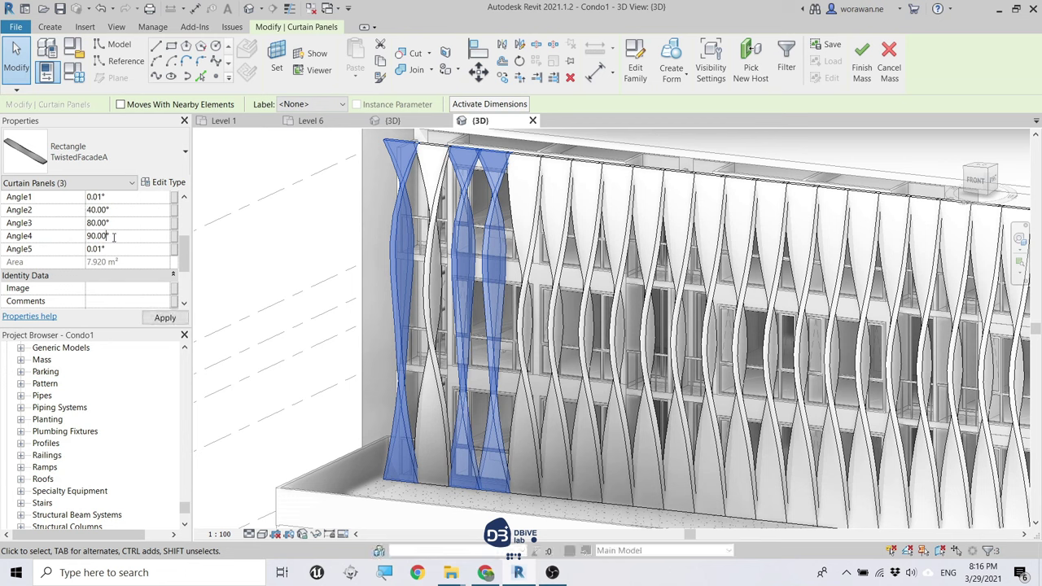
left_click(42, 235)
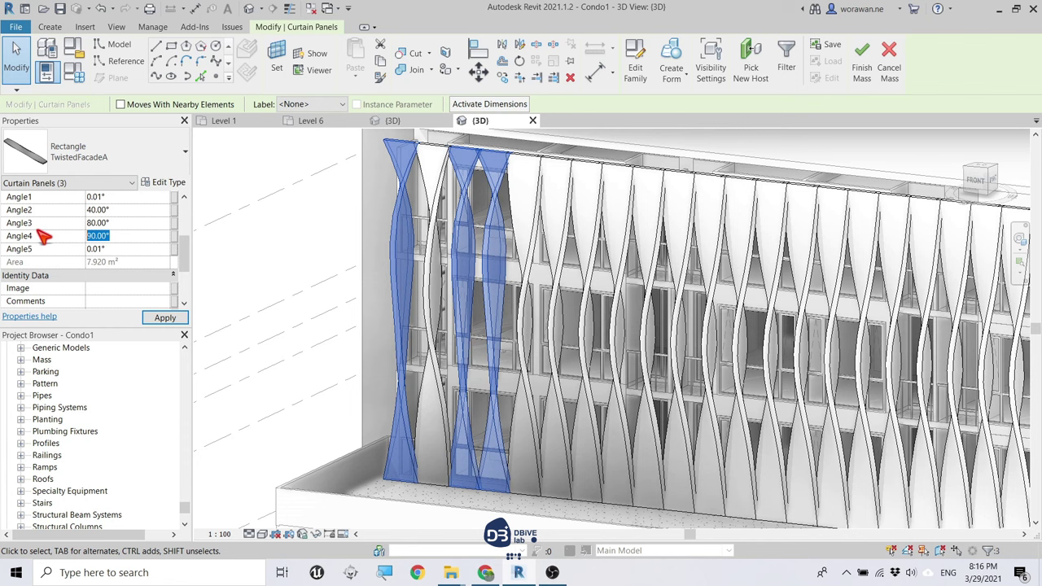
type("40")
left_click(154, 316)
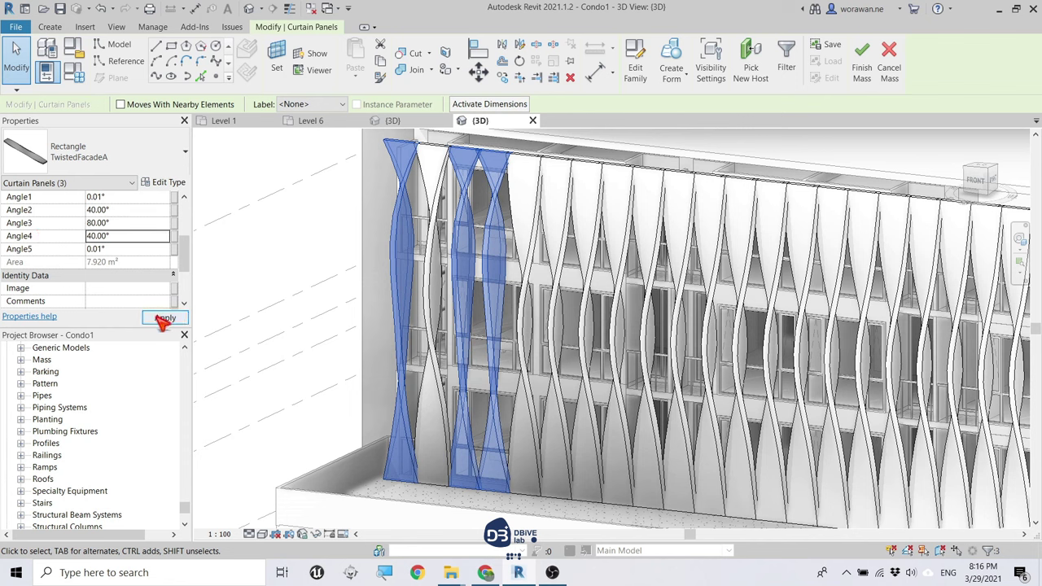
left_click(118, 226)
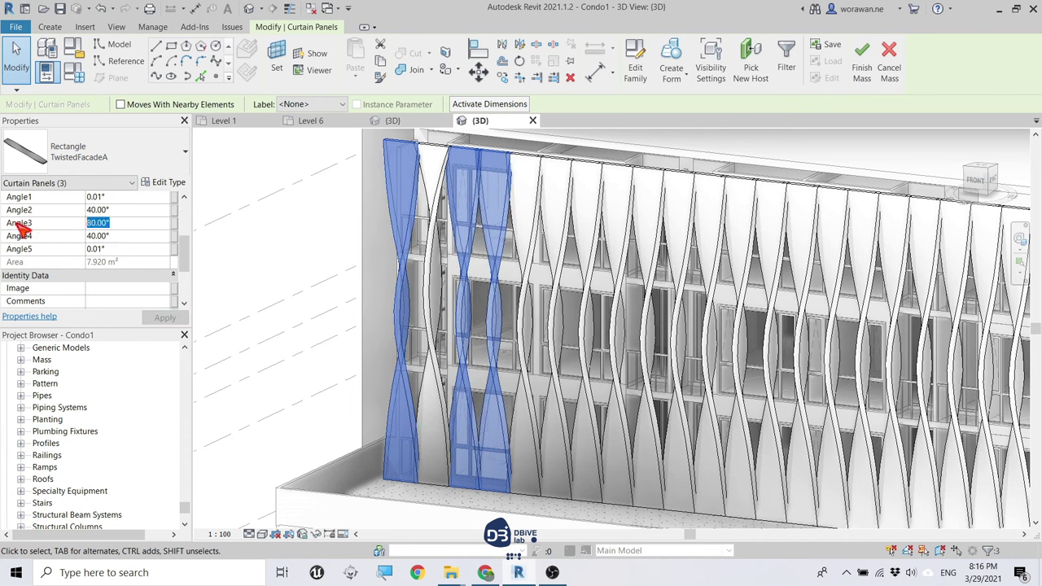
type("90")
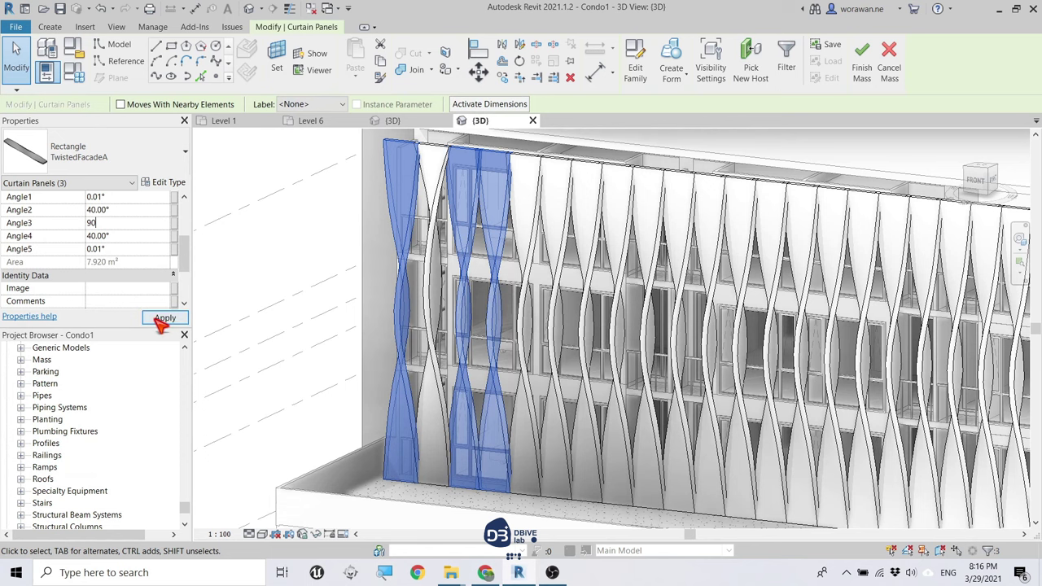
left_click(290, 258)
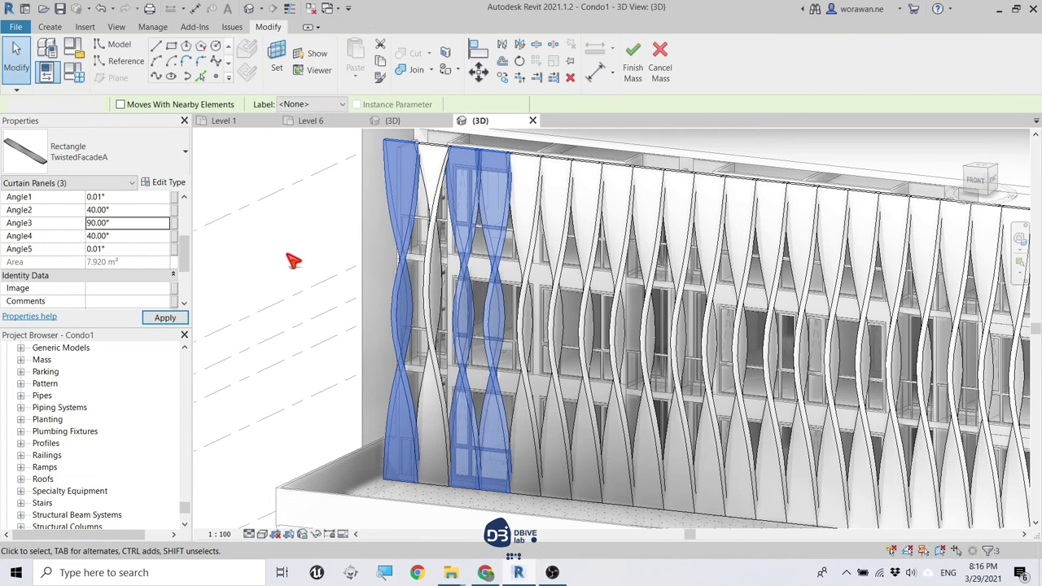